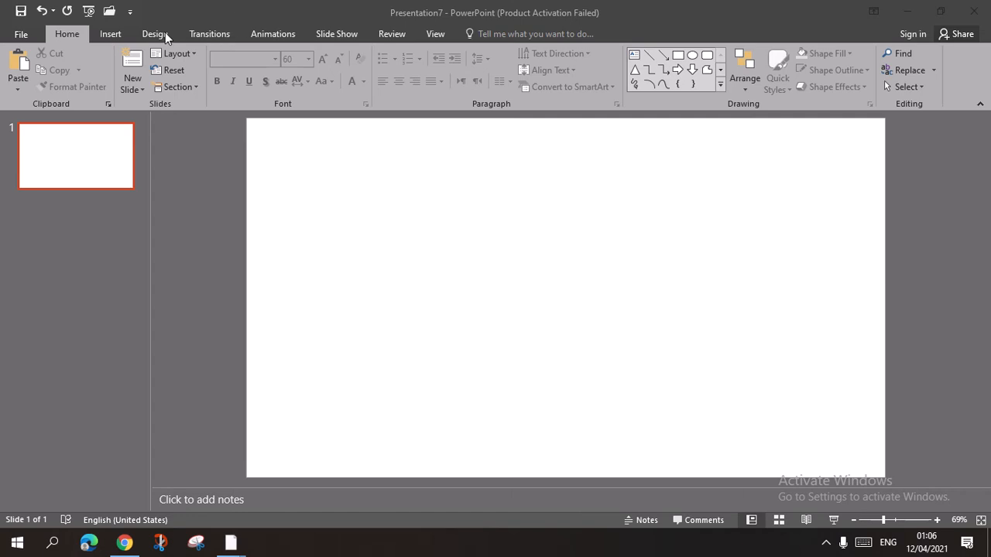
Try to close the Presentation1 window without saving its changes.
{"action": "left_click", "coordinate": [9, 38]}
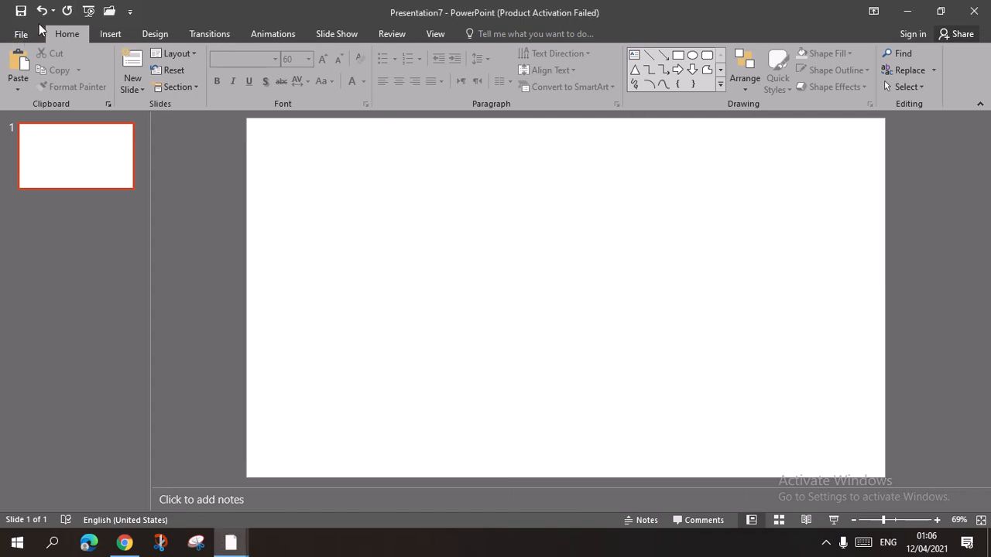
{"action": "left_click", "coordinate": [28, 31]}
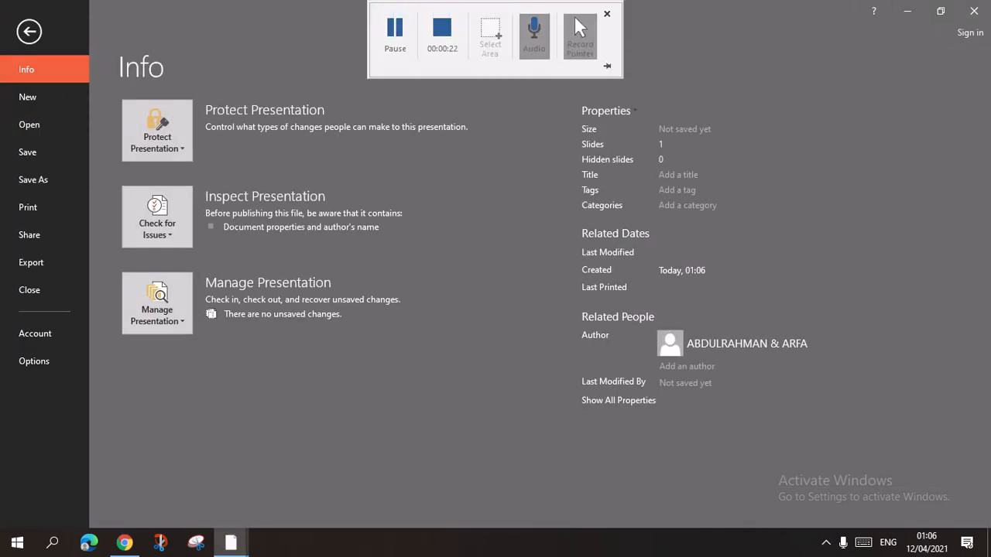
{"action": "mouse_move", "coordinate": [230, 542]}
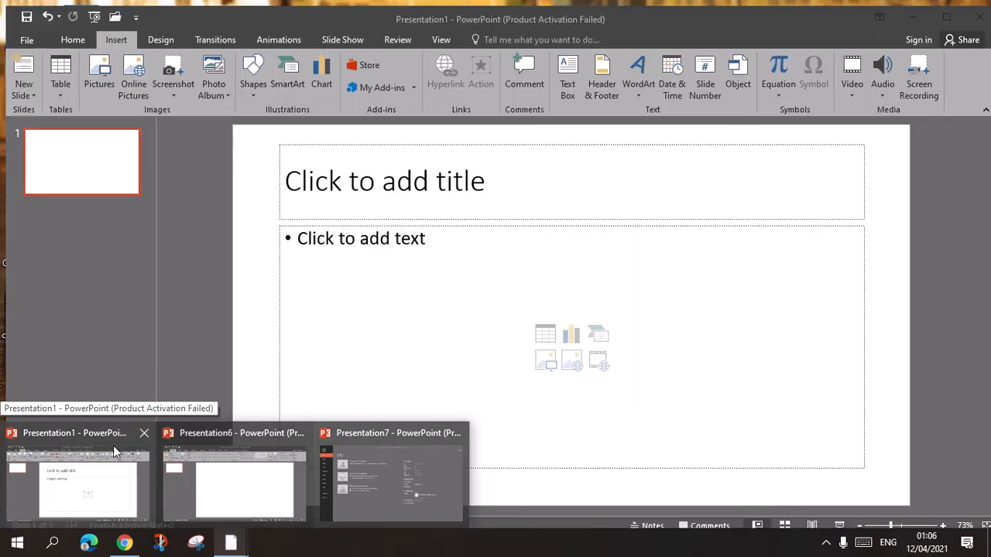
{"action": "left_click", "coordinate": [144, 433]}
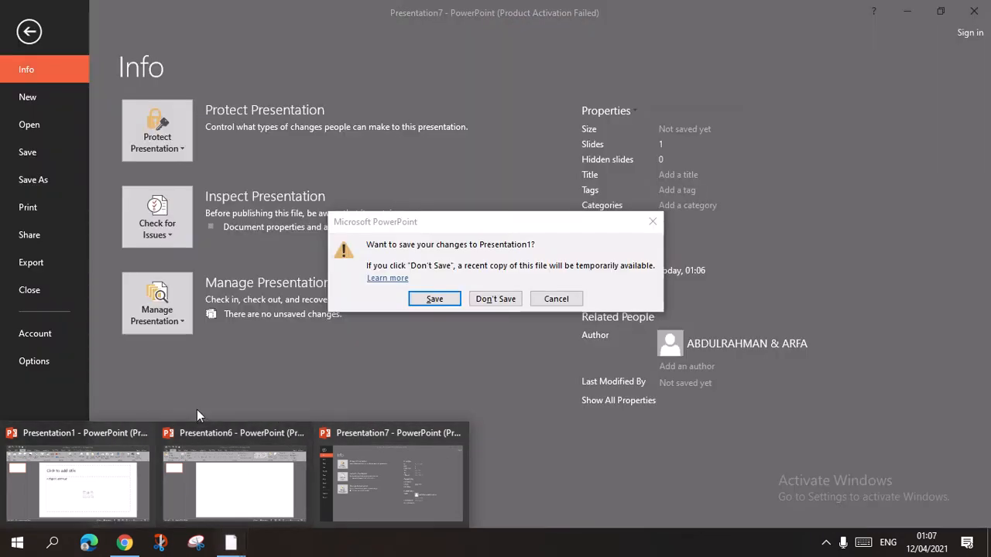
{"action": "left_click", "coordinate": [499, 303]}
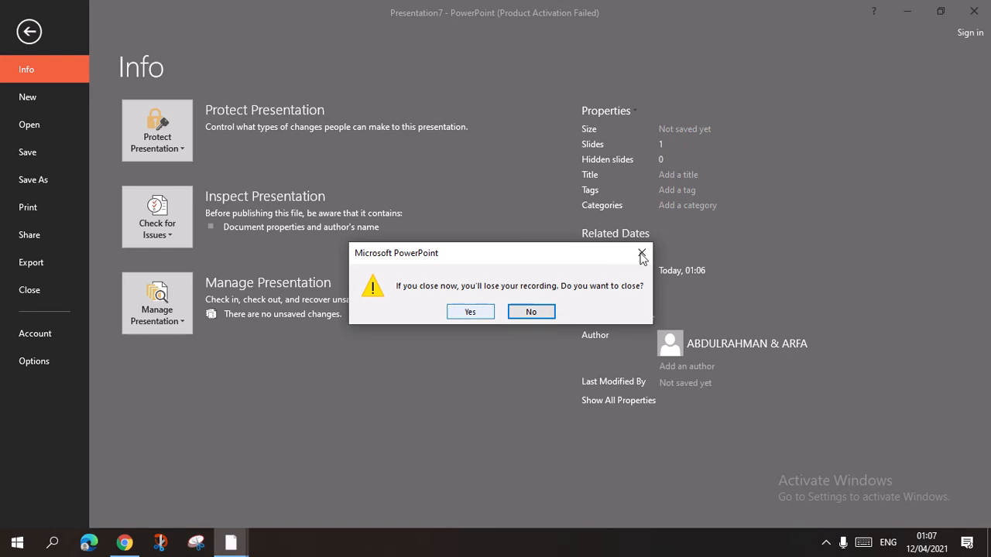
{"action": "left_click", "coordinate": [641, 254]}
Close the Presentation6 window without saving its changes.
{"action": "mouse_move", "coordinate": [233, 542]}
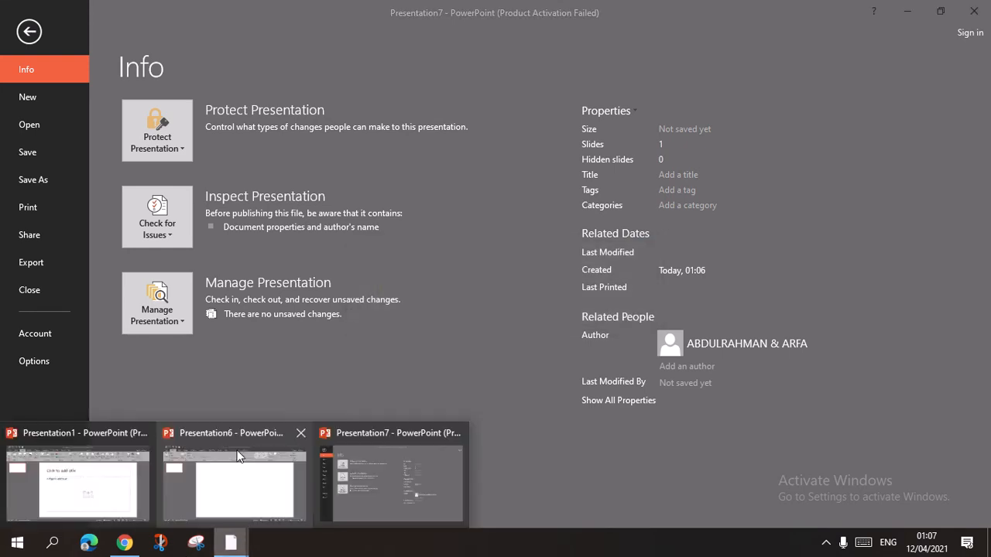
{"action": "left_click", "coordinate": [301, 433]}
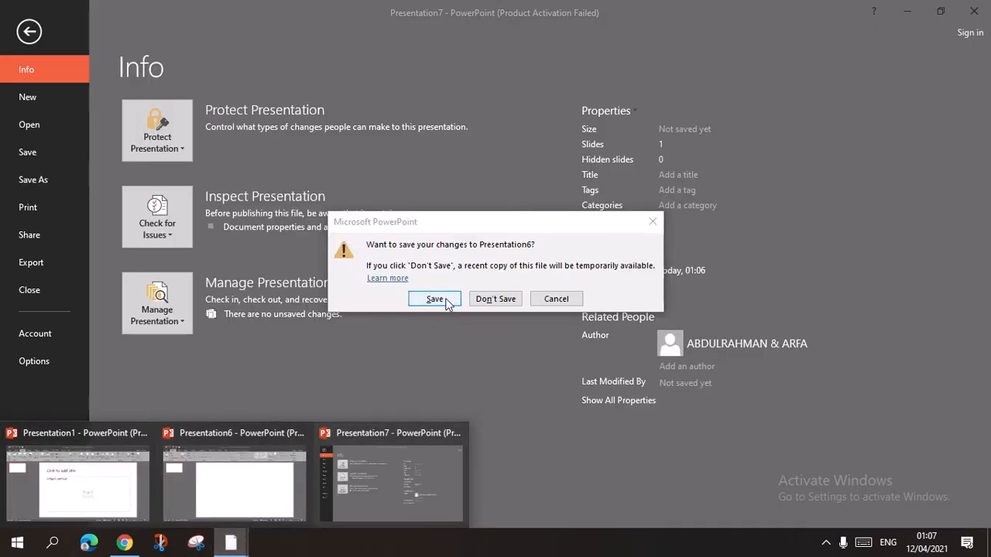
{"action": "left_click", "coordinate": [491, 305]}
Minimize the remaining presentation, search Windows for "power point" and launch PowerPoint 2016.
{"action": "left_click", "coordinate": [906, 11]}
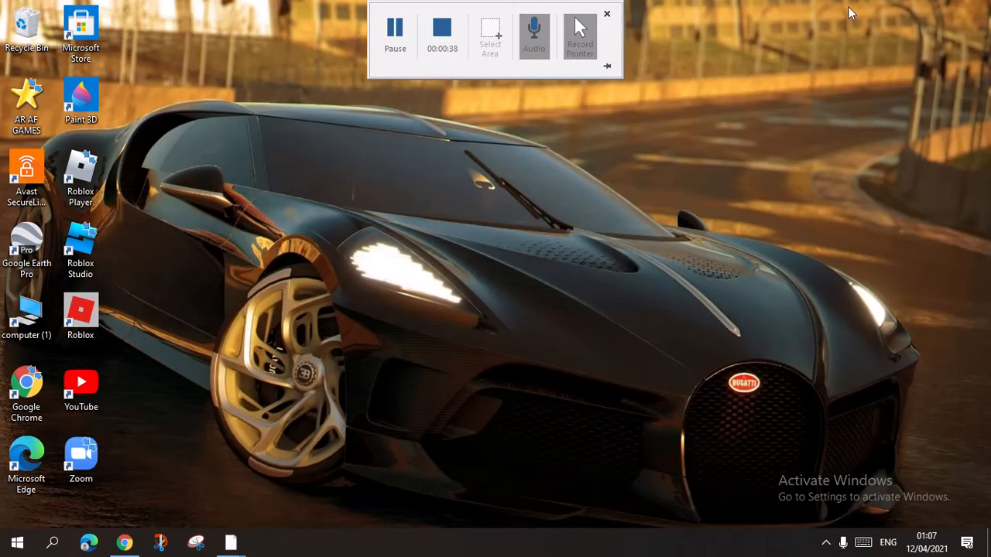
{"action": "left_click", "coordinate": [52, 542]}
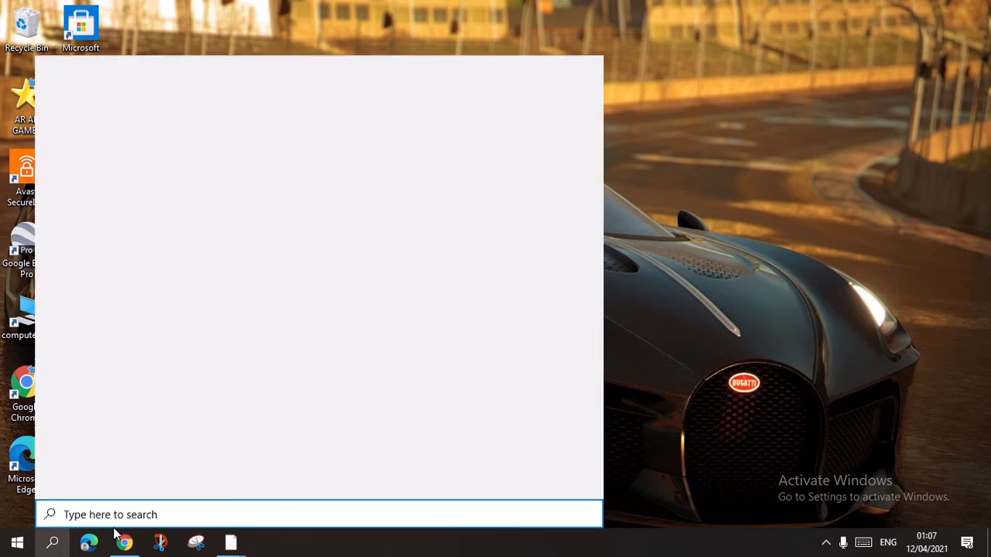
{"action": "type", "text": "pow"}
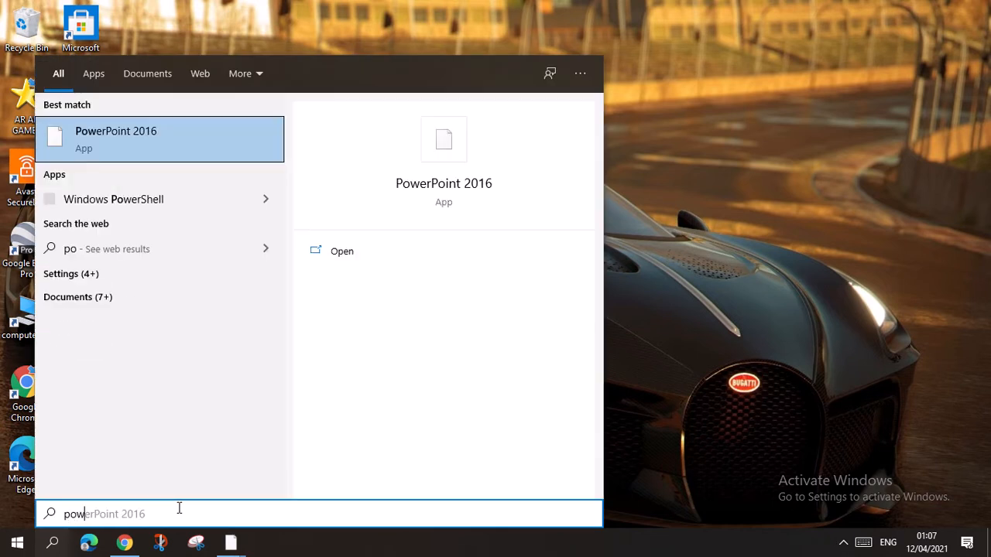
{"action": "type", "text": "er point"}
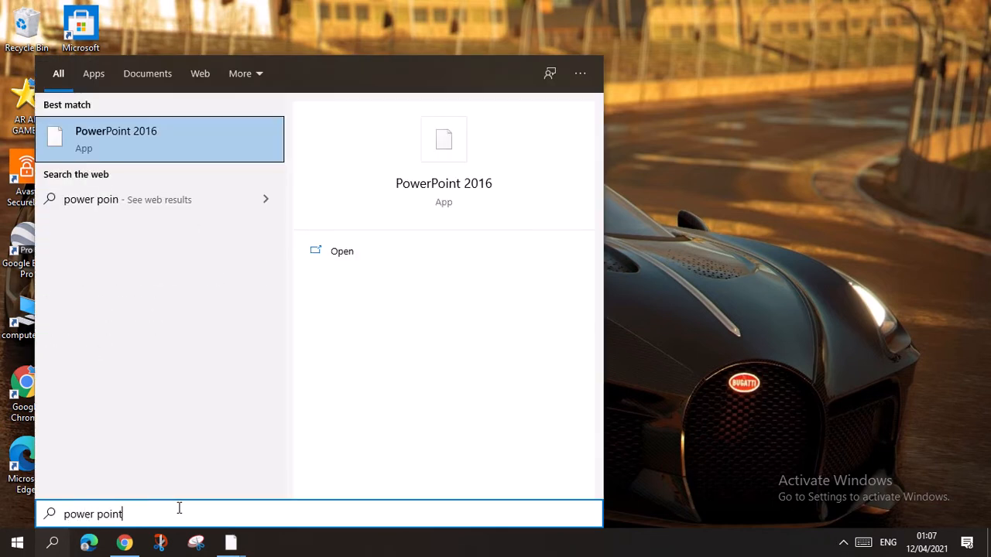
{"action": "left_click", "coordinate": [355, 258]}
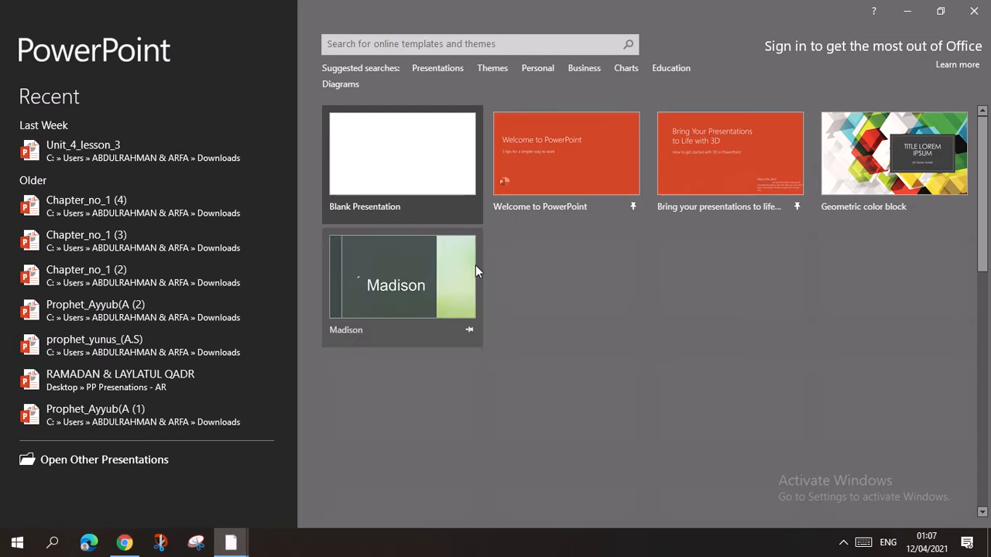
Look through the presentation templates and themes offered on the start screen.
{"action": "scroll", "coordinate": [435, 348], "scroll_direction": "down", "scroll_amount": 5}
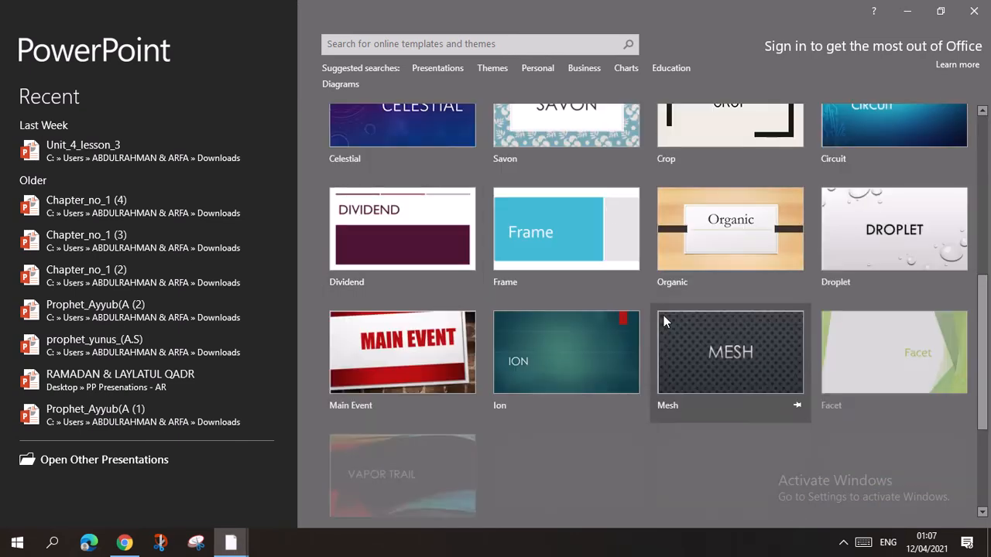
{"action": "scroll", "coordinate": [663, 315], "scroll_direction": "down", "scroll_amount": 3}
{"action": "scroll", "coordinate": [558, 360], "scroll_direction": "up", "scroll_amount": 6}
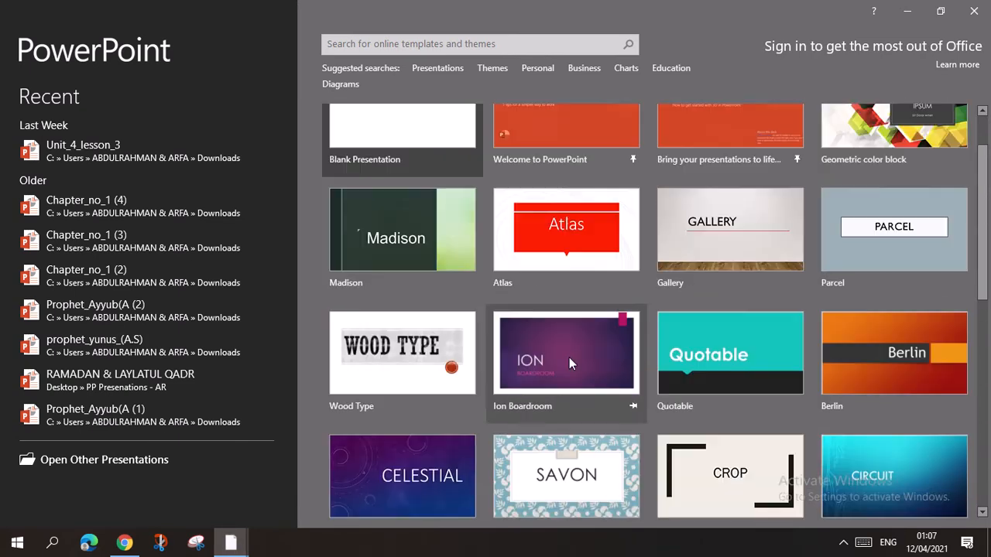
{"action": "scroll", "coordinate": [569, 358], "scroll_direction": "up", "scroll_amount": 2}
{"action": "scroll", "coordinate": [239, 159], "scroll_direction": "down", "scroll_amount": 3}
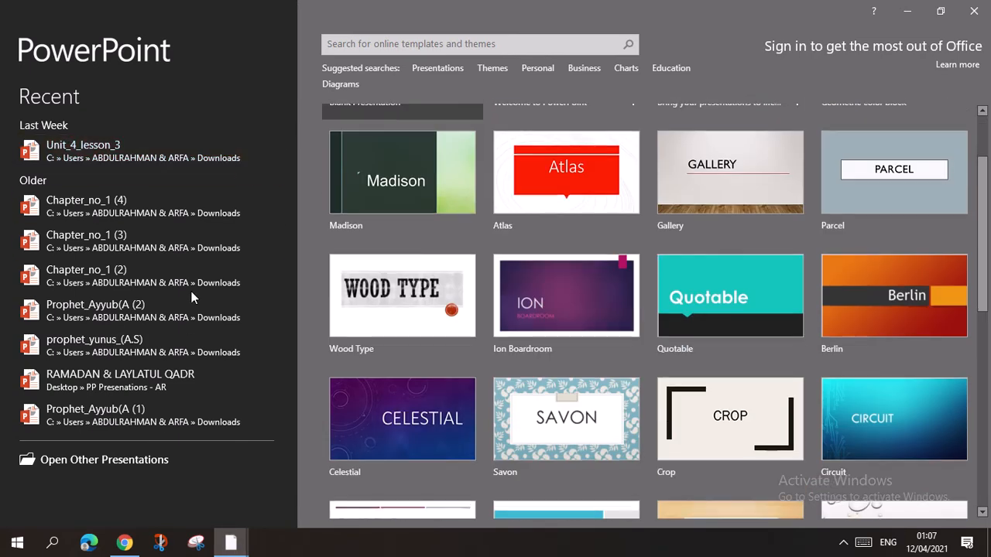
{"action": "scroll", "coordinate": [611, 272], "scroll_direction": "up", "scroll_amount": 2}
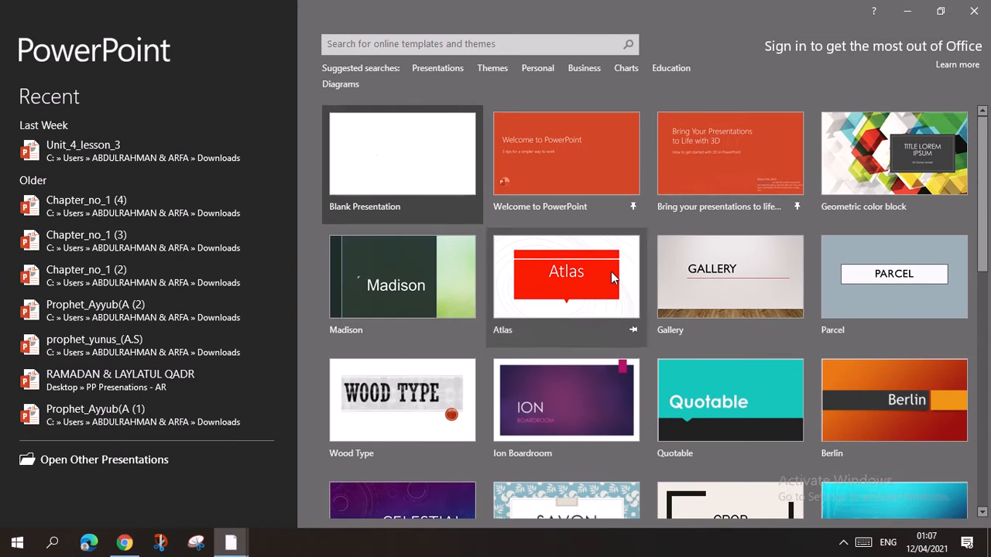
{"action": "scroll", "coordinate": [596, 248], "scroll_direction": "down", "scroll_amount": 1}
{"action": "scroll", "coordinate": [518, 148], "scroll_direction": "up", "scroll_amount": 1}
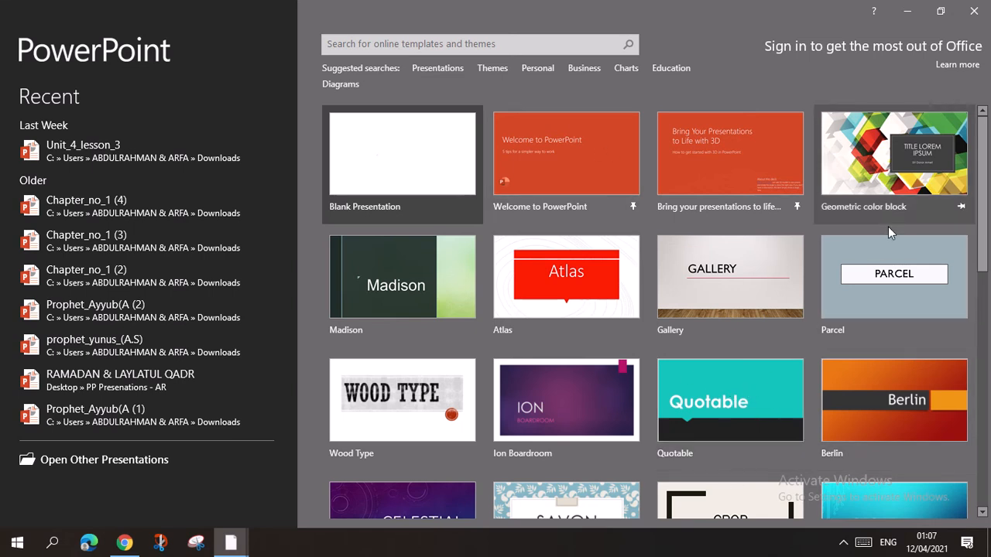
Preview the Parcel template, close its preview and create a new blank presentation.
{"action": "left_click", "coordinate": [870, 296]}
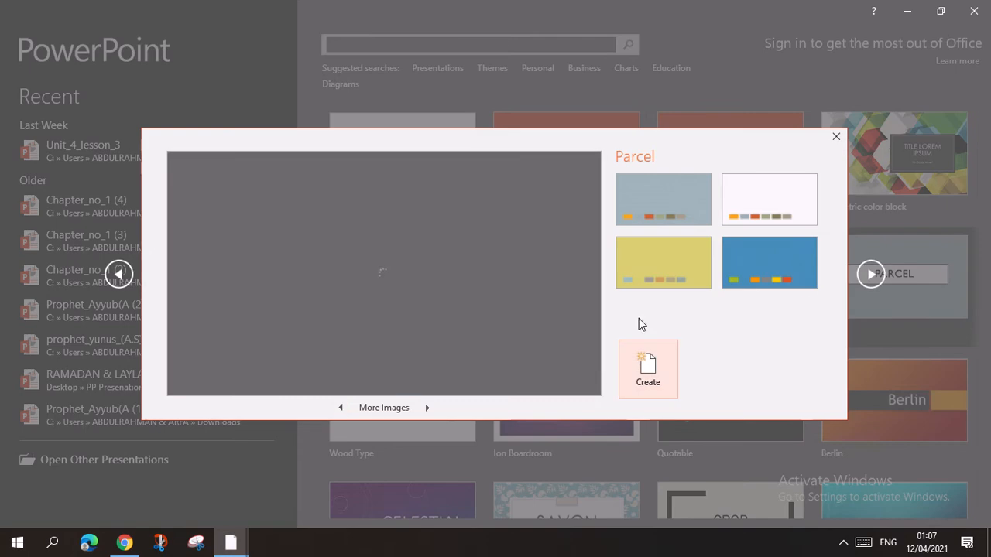
{"action": "left_click", "coordinate": [836, 137]}
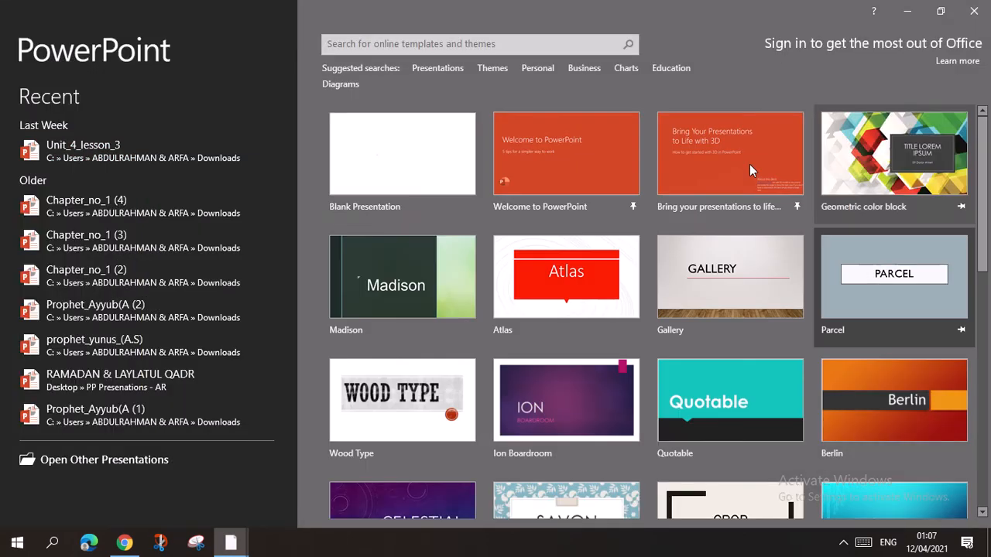
{"action": "left_click", "coordinate": [462, 159]}
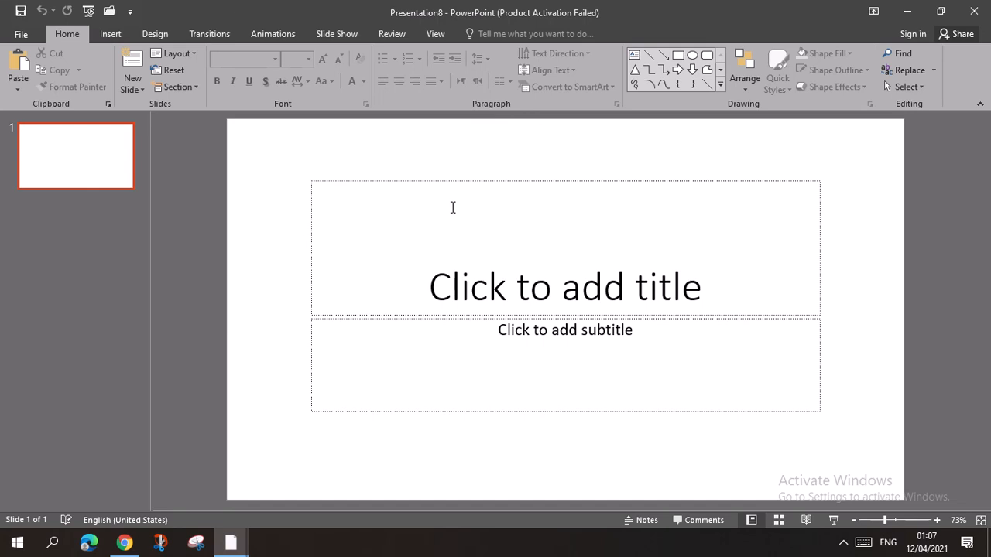
Move the title placeholder slightly lower on the slide.
{"action": "left_click", "coordinate": [738, 179]}
{"action": "mouse_move", "coordinate": [726, 186]}
{"action": "left_mouse_down"}
{"action": "mouse_move", "coordinate": [688, 142]}
{"action": "mouse_move", "coordinate": [725, 157]}
{"action": "mouse_move", "coordinate": [730, 181]}
{"action": "mouse_move", "coordinate": [708, 189]}
{"action": "mouse_move", "coordinate": [720, 197]}
{"action": "mouse_move", "coordinate": [697, 263]}
{"action": "mouse_move", "coordinate": [719, 294]}
{"action": "mouse_move", "coordinate": [724, 184]}
{"action": "mouse_move", "coordinate": [726, 195]}
{"action": "left_mouse_up"}
{"action": "left_click", "coordinate": [725, 201]}
{"action": "left_click", "coordinate": [640, 189]}
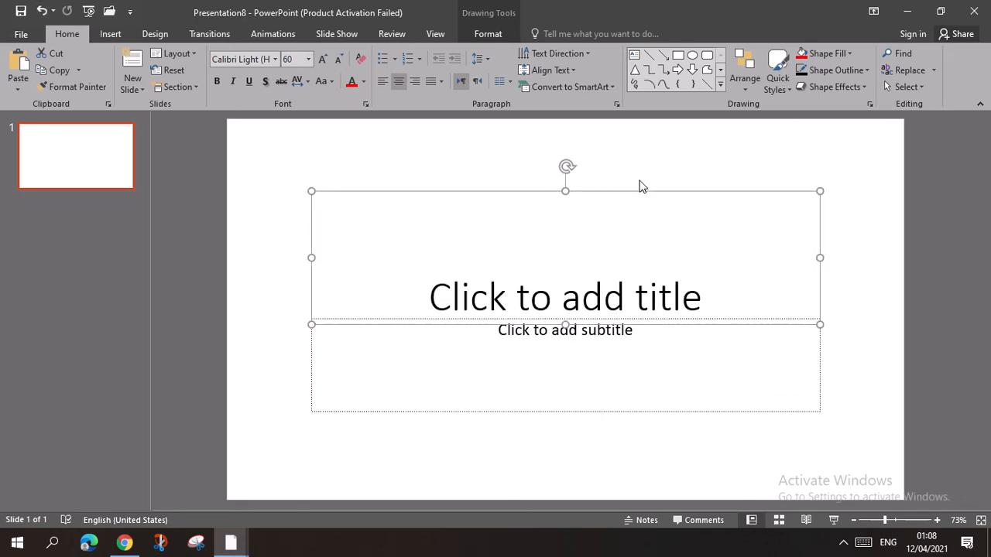
Enter the sample text "hikty" in the title placeholder, erase it and deselect the placeholder.
{"action": "left_click", "coordinate": [643, 235]}
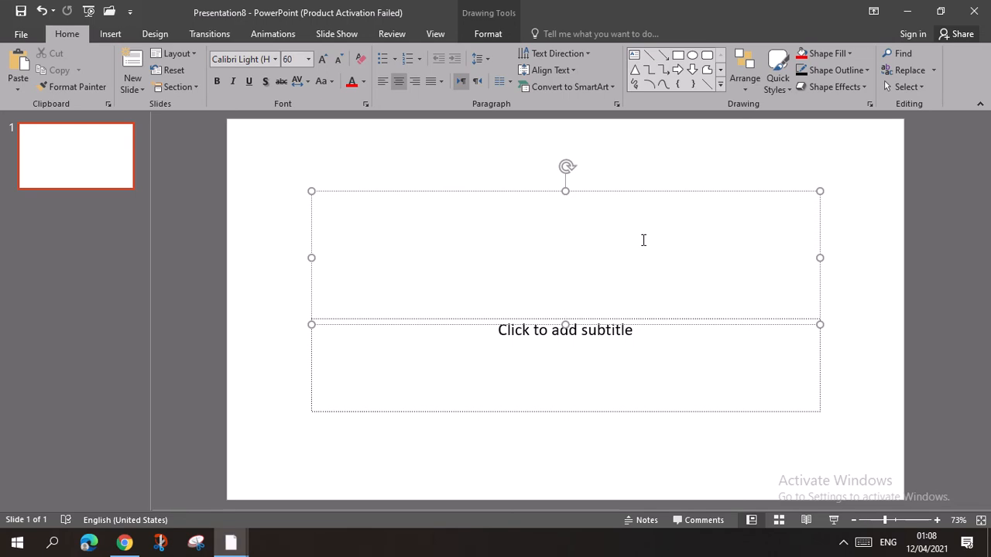
{"action": "type", "text": "hi"}
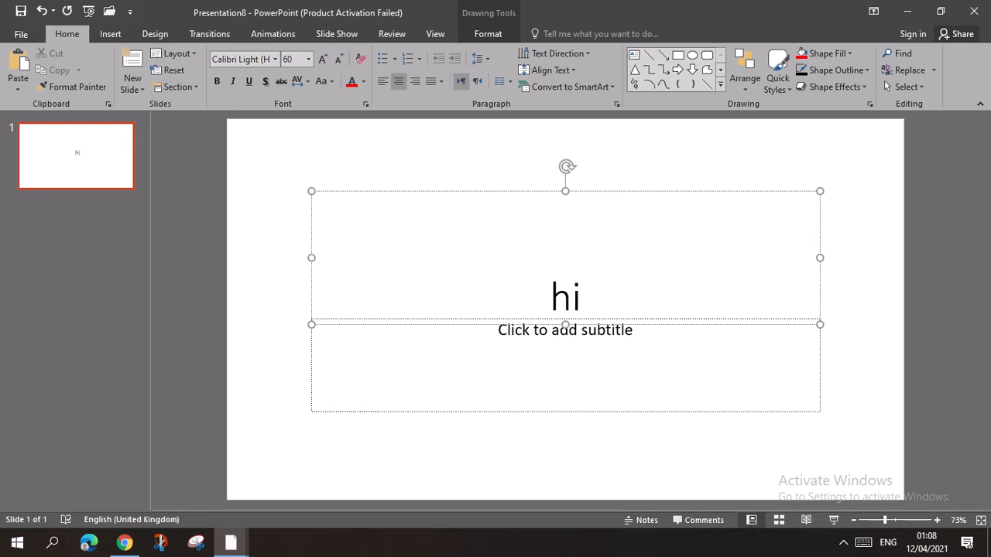
{"action": "type", "text": "kty"}
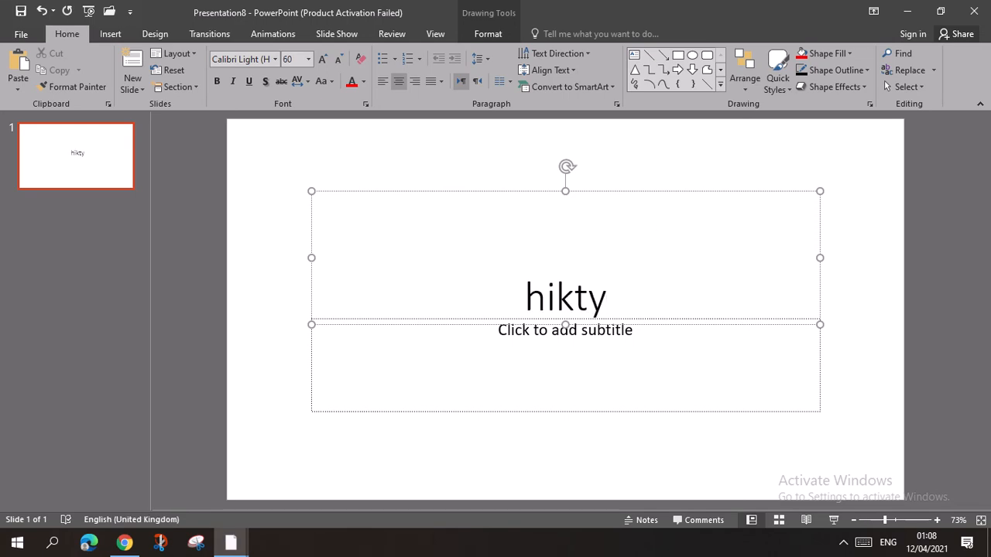
{"action": "key", "text": "BackSpace"}
{"action": "key", "text": "BackSpace"}
{"action": "key", "text": "BackSpace"}
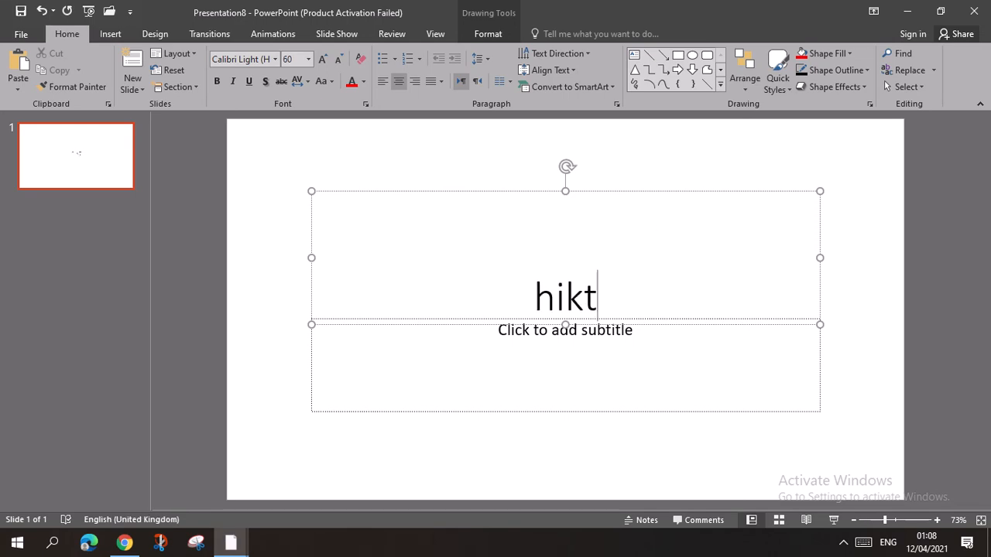
{"action": "key", "text": "BackSpace"}
{"action": "key", "text": "BackSpace"}
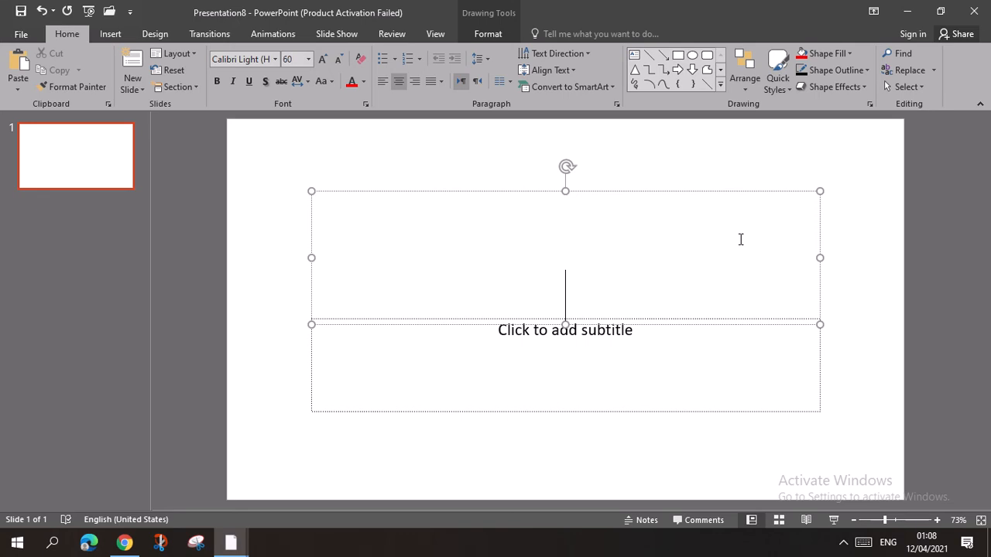
{"action": "left_click", "coordinate": [910, 319]}
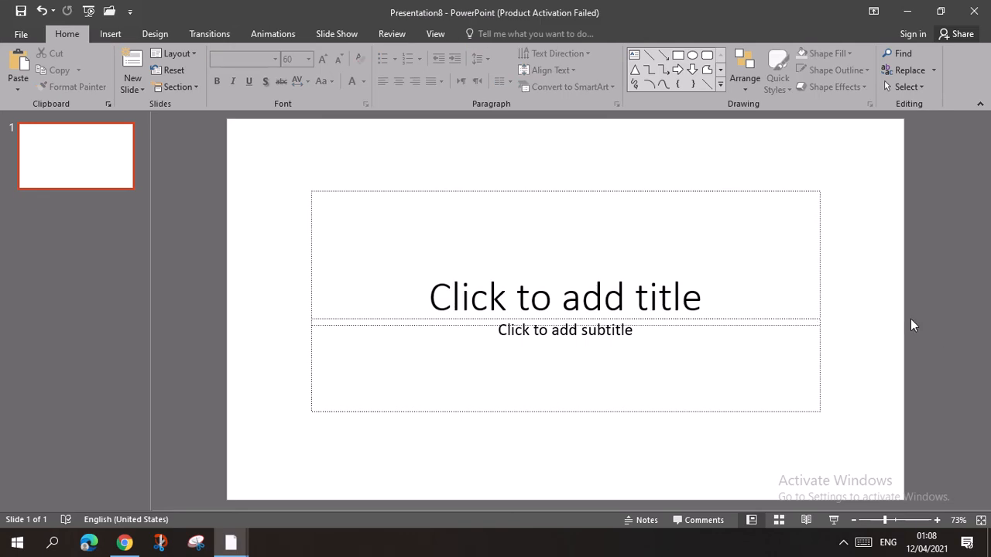
Delete the title and subtitle placeholders from the slide.
{"action": "left_click", "coordinate": [713, 193]}
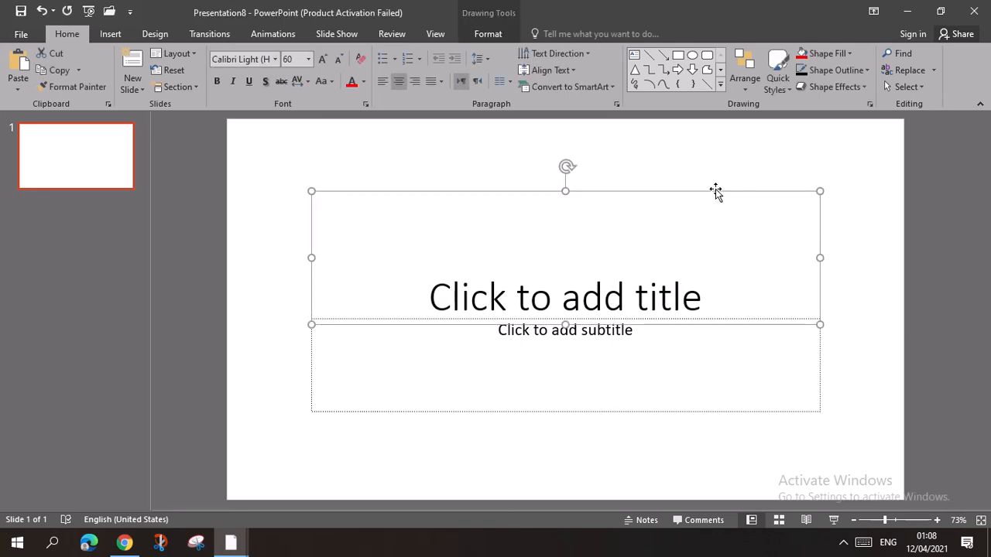
{"action": "key", "text": "Delete"}
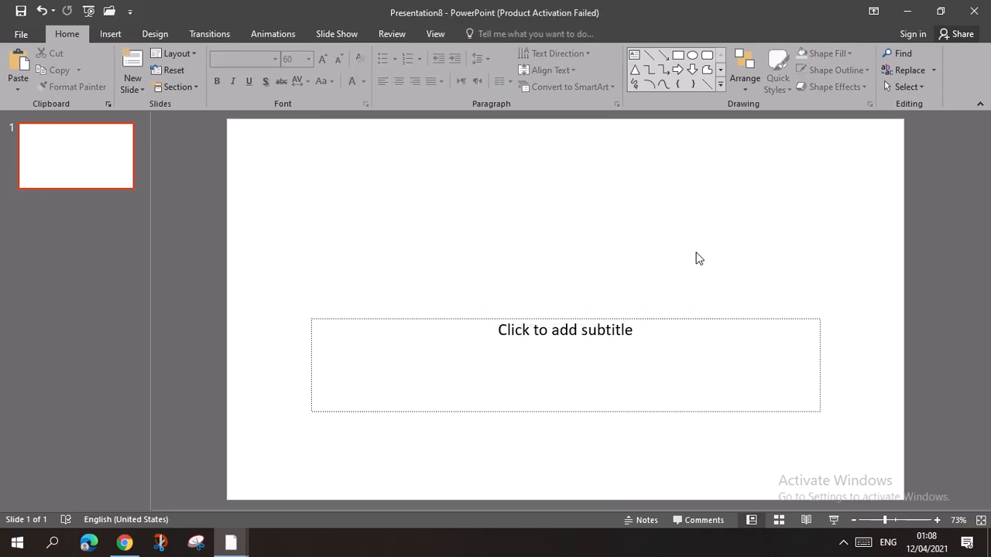
{"action": "left_click", "coordinate": [694, 325]}
{"action": "left_click", "coordinate": [694, 325]}
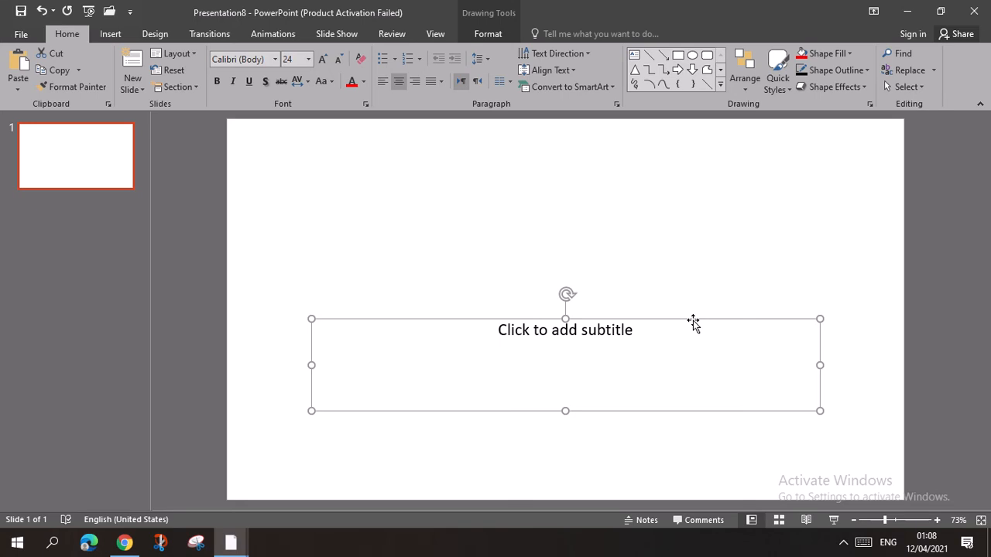
{"action": "key", "text": "Delete"}
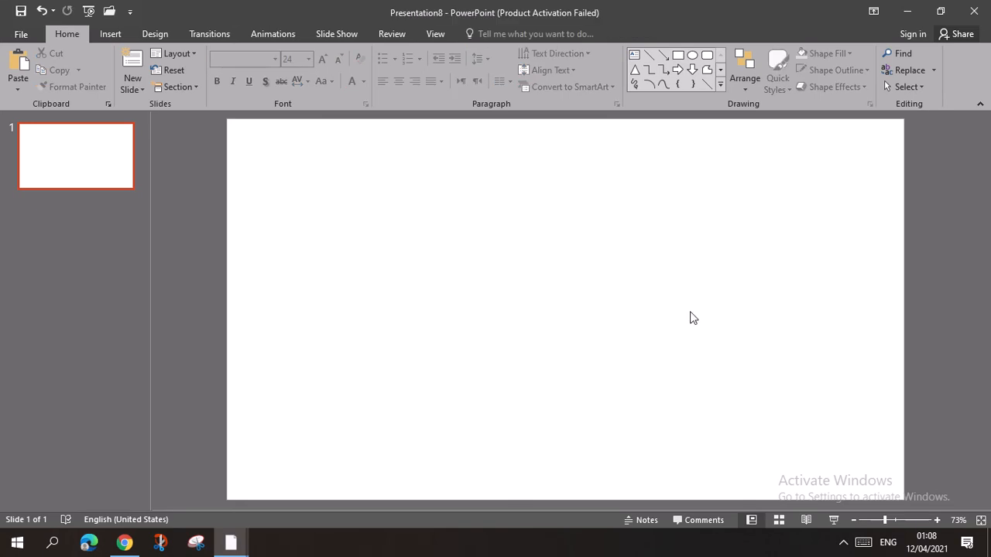
Insert a wide text box across the upper middle of the empty slide.
{"action": "left_click", "coordinate": [111, 34]}
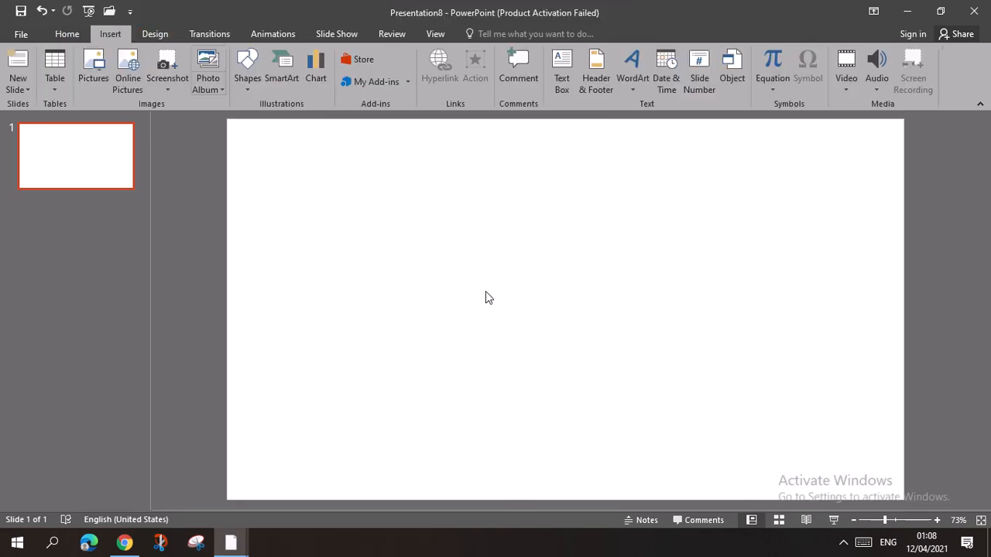
{"action": "left_click", "coordinate": [562, 69]}
{"action": "left_click_drag", "start_coordinate": [676, 175], "coordinate": [381, 378]}
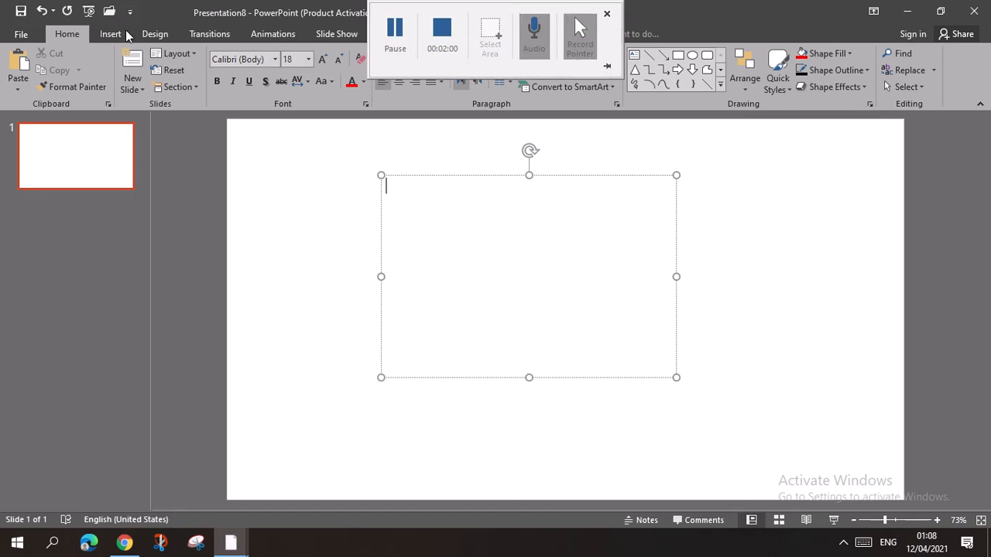
Set the text box's font size to 36 and enter the text "Hi i am".
{"action": "left_click", "coordinate": [309, 59]}
{"action": "left_click", "coordinate": [289, 255]}
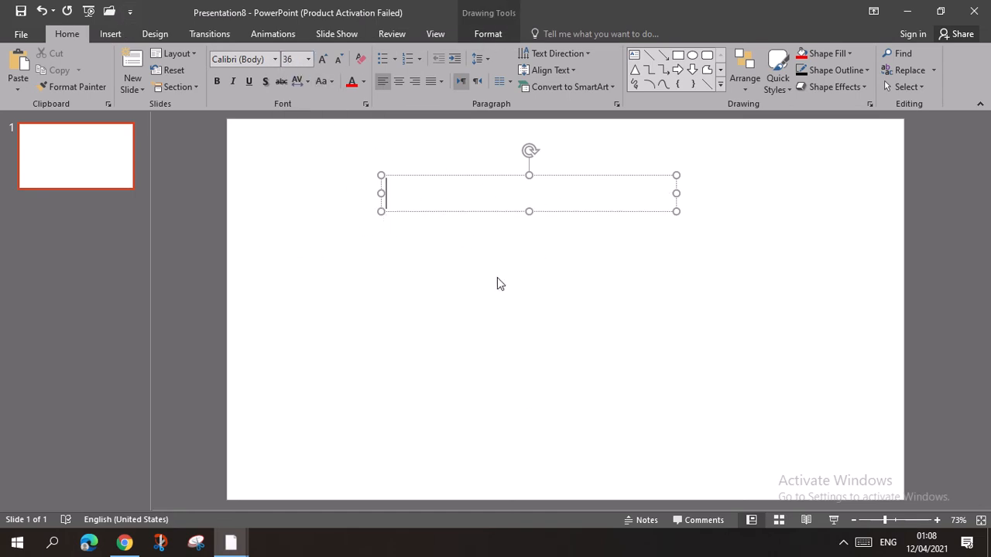
{"action": "type", "text": "h a["}
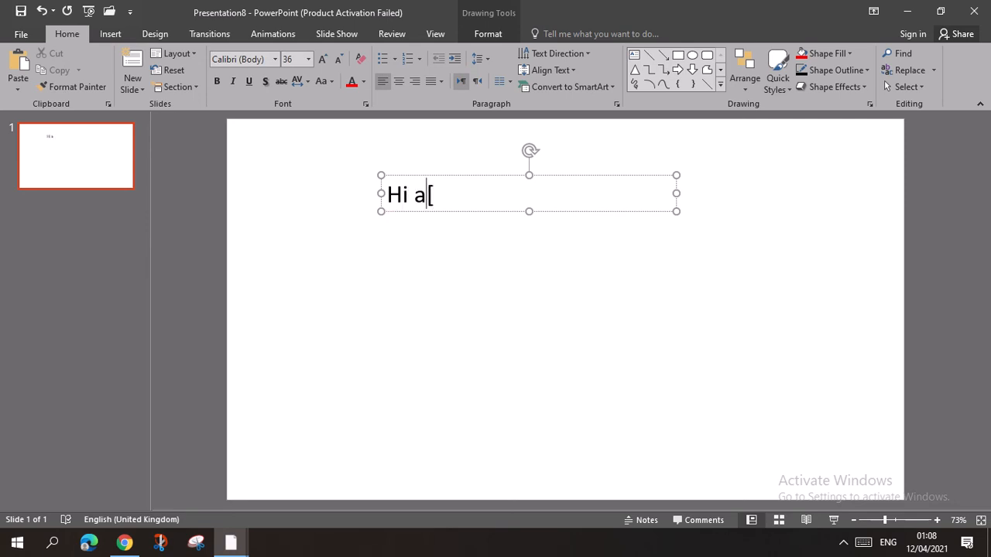
{"action": "type", "text": " am a"}
{"action": "key", "text": "BackSpace"}
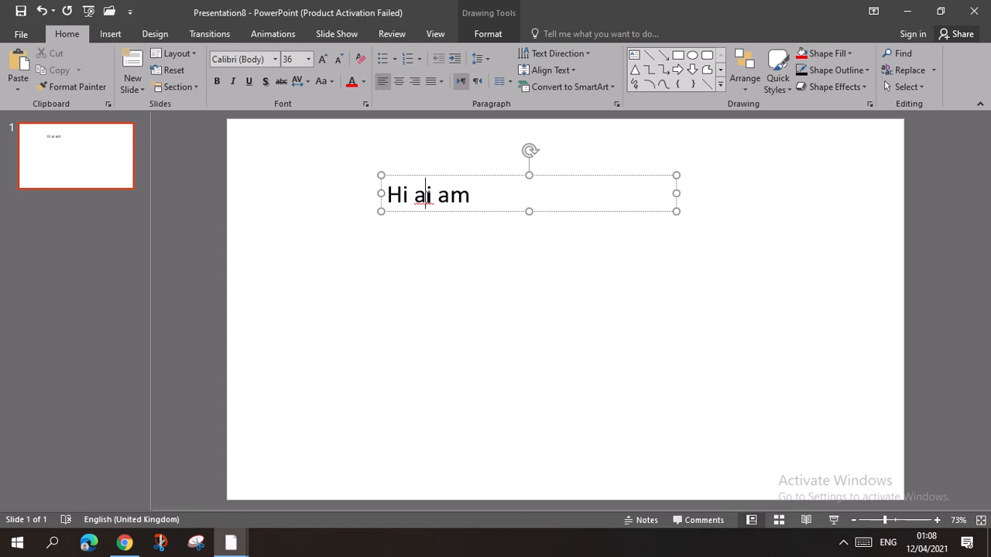
{"action": "left_click", "coordinate": [425, 194]}
{"action": "key", "text": "BackSpace"}
{"action": "key", "text": "Escape"}
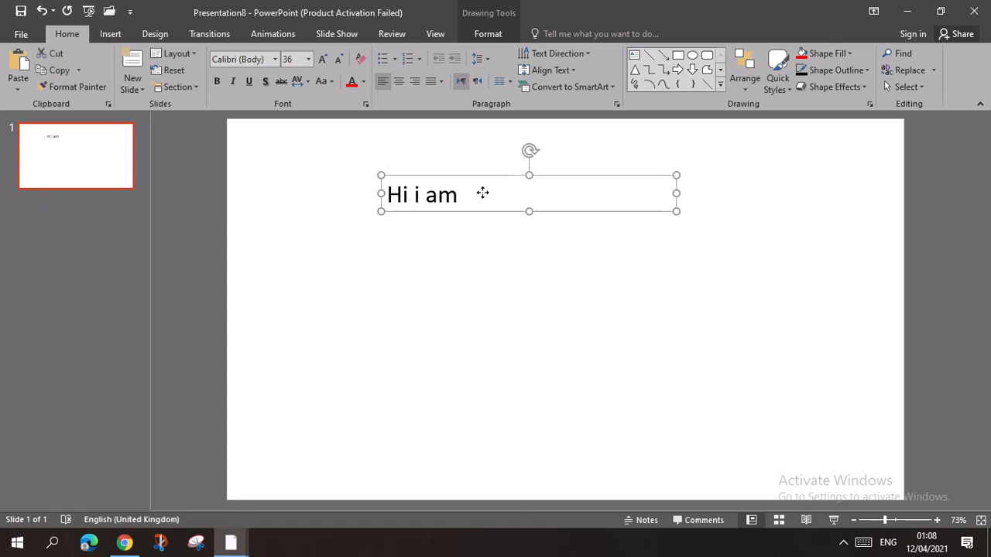
Complete the greeting with the person's name as two separate words and move the text box slightly lower.
{"action": "left_click", "coordinate": [455, 197]}
{"action": "type", "text": "A"}
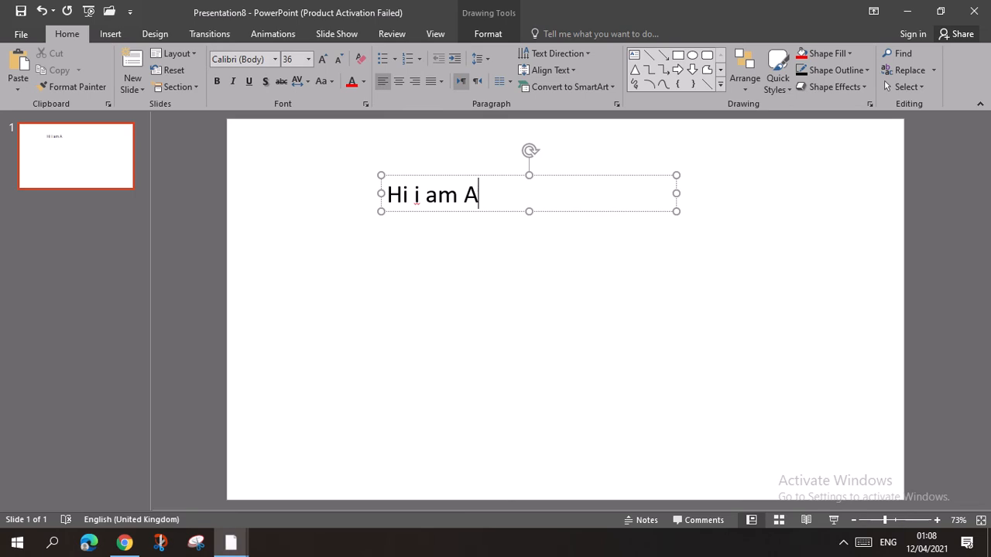
{"action": "type", "text": "b"}
{"action": "type", "text": "dl"}
{"action": "type", "text": "u"}
{"action": "type", "text": "lrahman"}
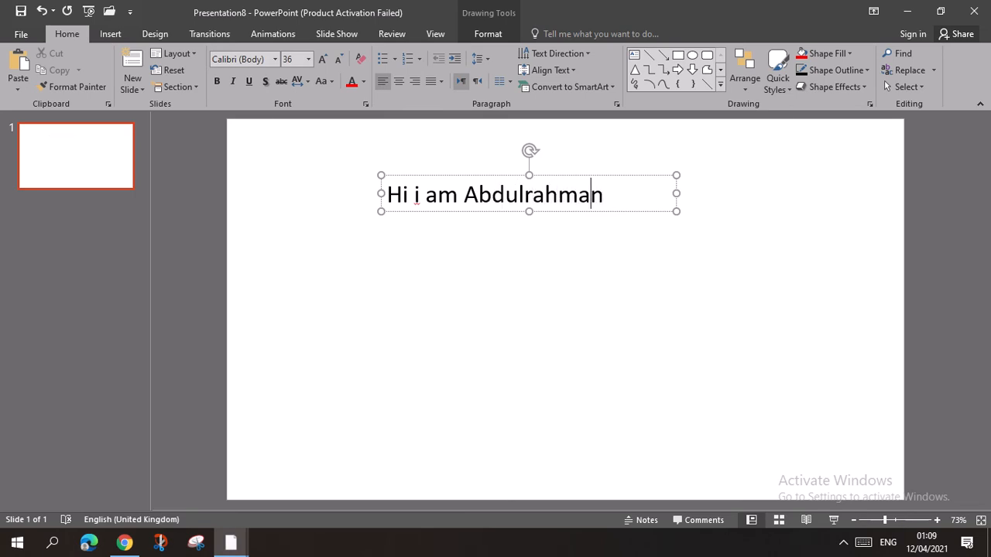
{"action": "right_click", "coordinate": [526, 199]}
{"action": "key", "text": "Escape"}
{"action": "key", "text": "BackSpace"}
{"action": "type", "text": "l"}
{"action": "key", "text": "Escape"}
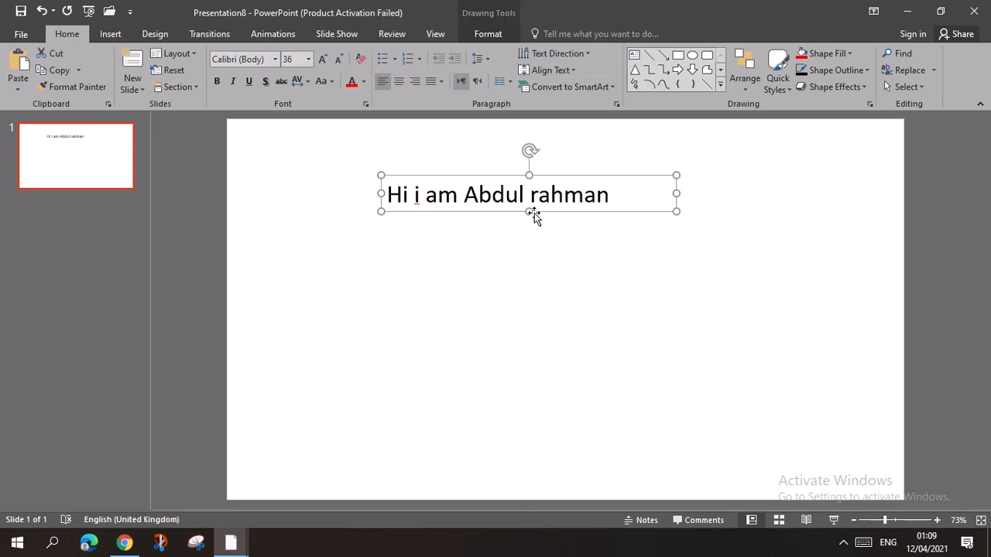
{"action": "left_click_drag", "start_coordinate": [534, 213], "coordinate": [533, 216]}
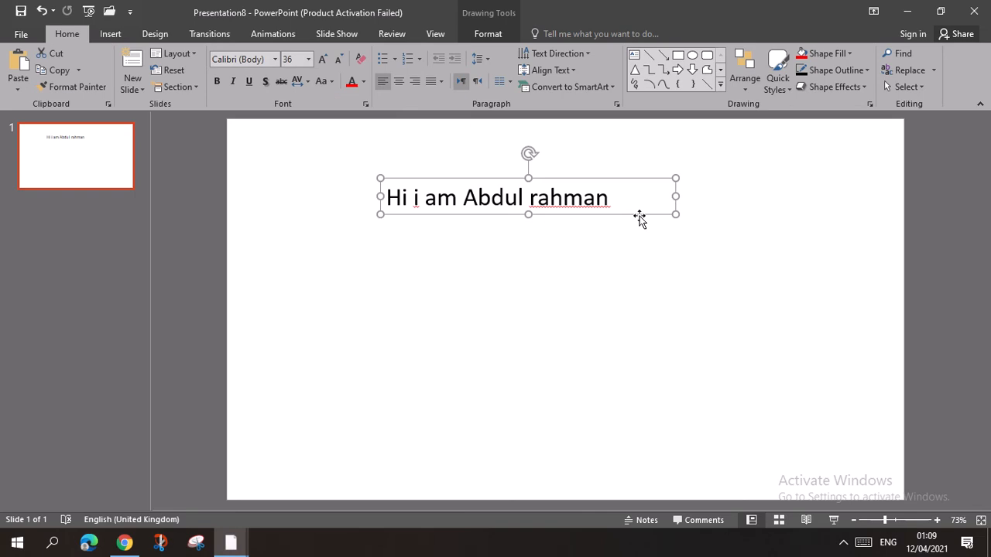
Set the font color of the greeting text box to the standard red.
{"action": "left_click", "coordinate": [309, 62]}
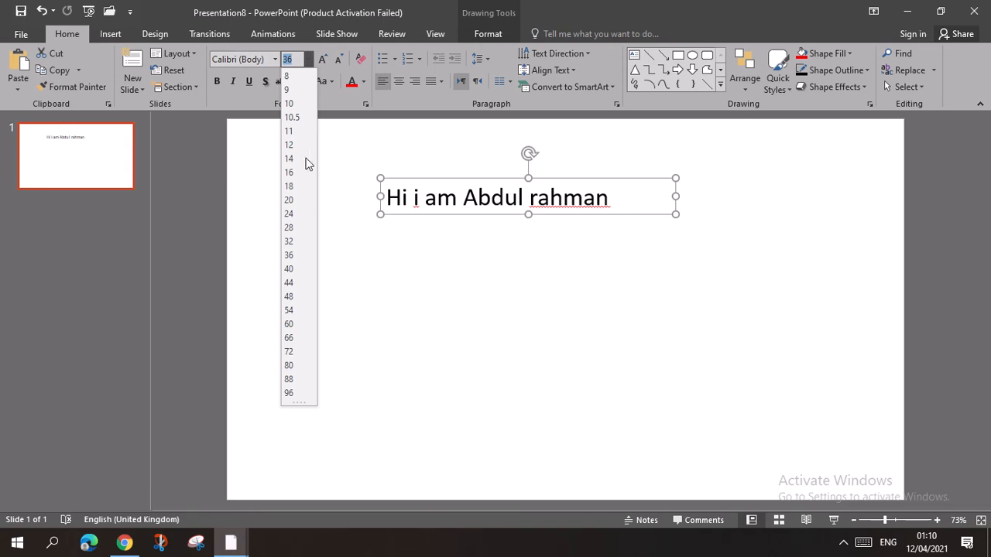
{"action": "left_click", "coordinate": [361, 140]}
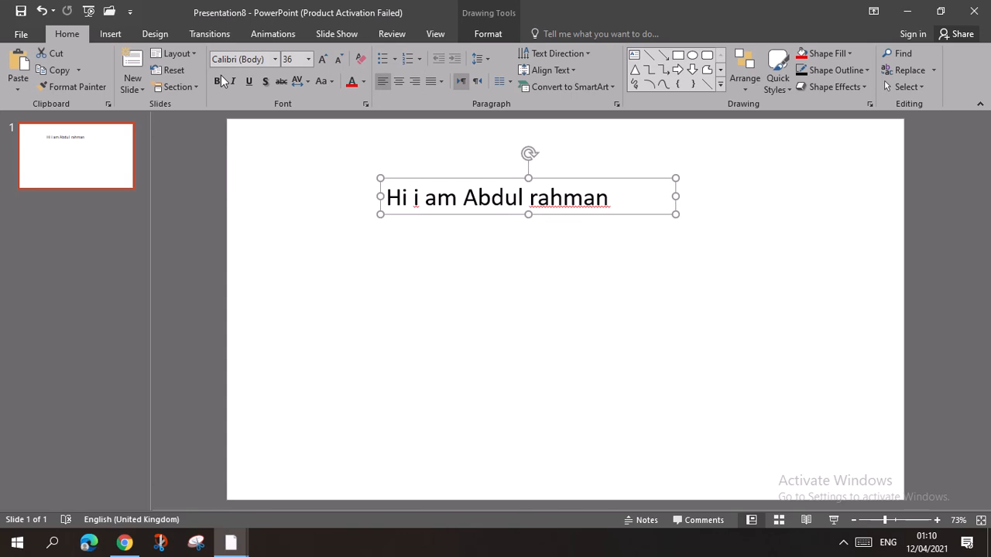
{"action": "left_click", "coordinate": [363, 81]}
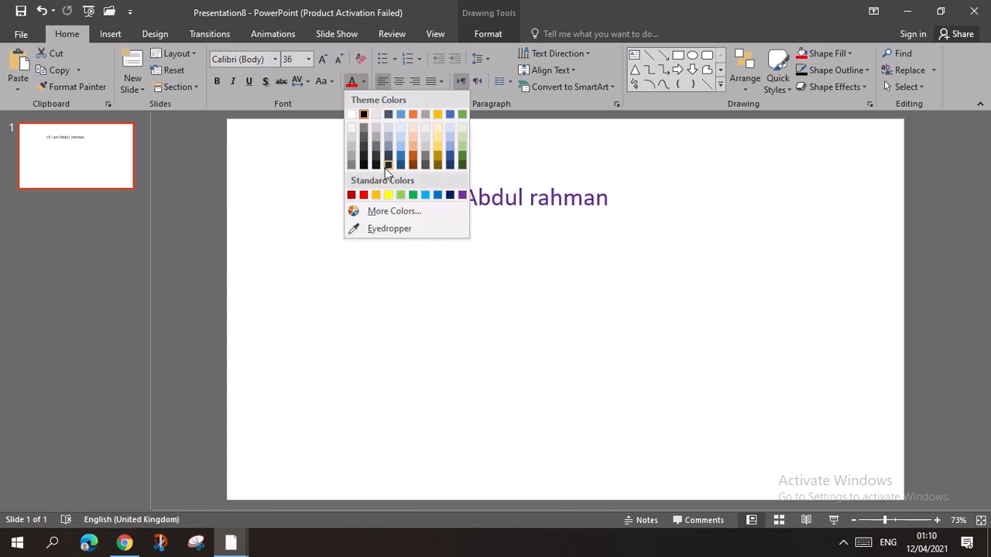
{"action": "left_click", "coordinate": [363, 194]}
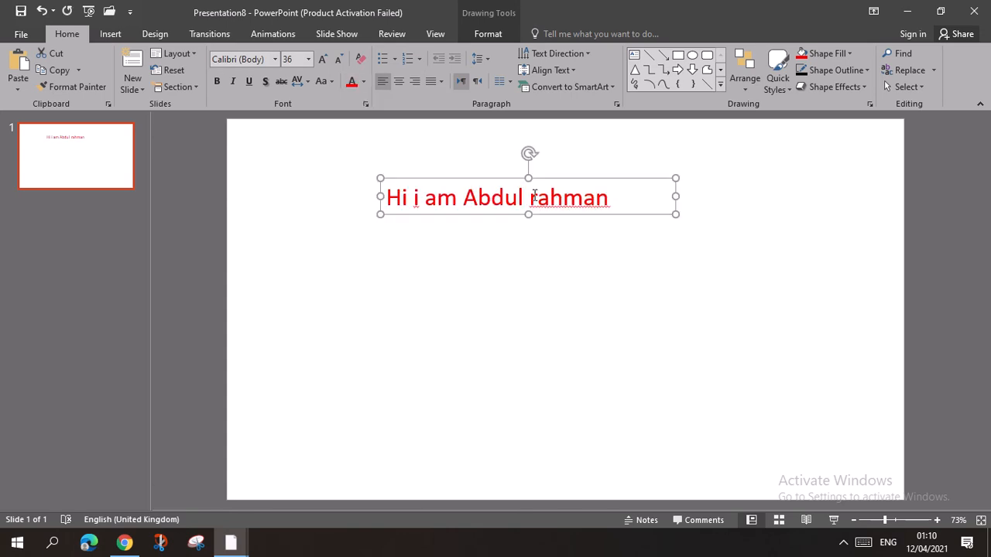
Change the greeting's letter case to lowercase and finally to UPPERCASE.
{"action": "left_click", "coordinate": [326, 81]}
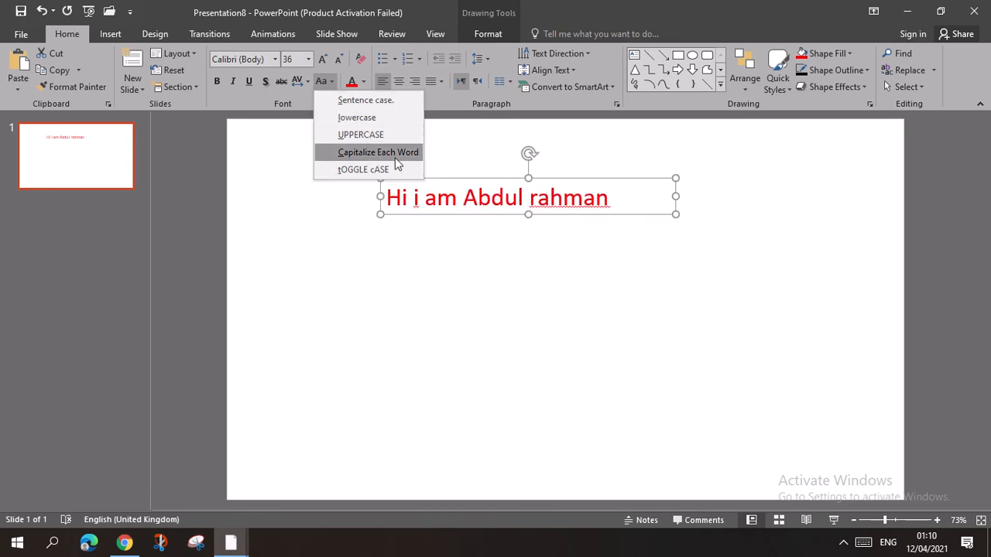
{"action": "left_click", "coordinate": [290, 99]}
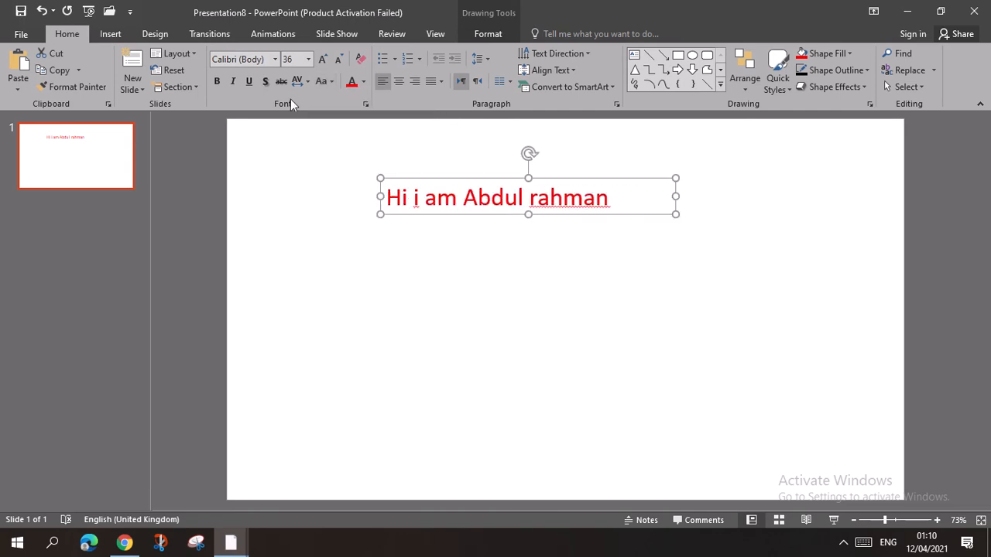
{"action": "left_click", "coordinate": [329, 83]}
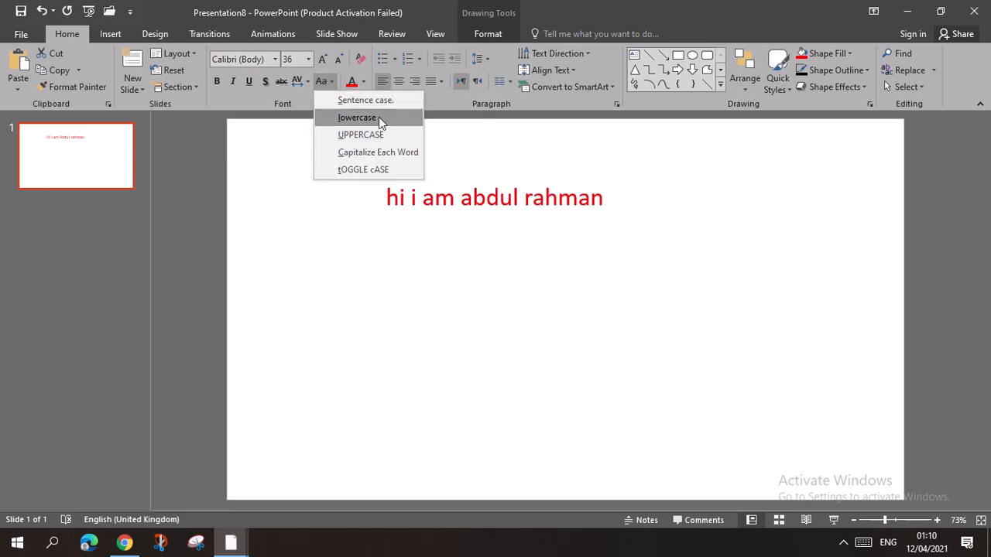
{"action": "left_click", "coordinate": [379, 117]}
{"action": "left_click", "coordinate": [323, 82]}
{"action": "left_click", "coordinate": [358, 135]}
{"action": "left_click", "coordinate": [323, 82]}
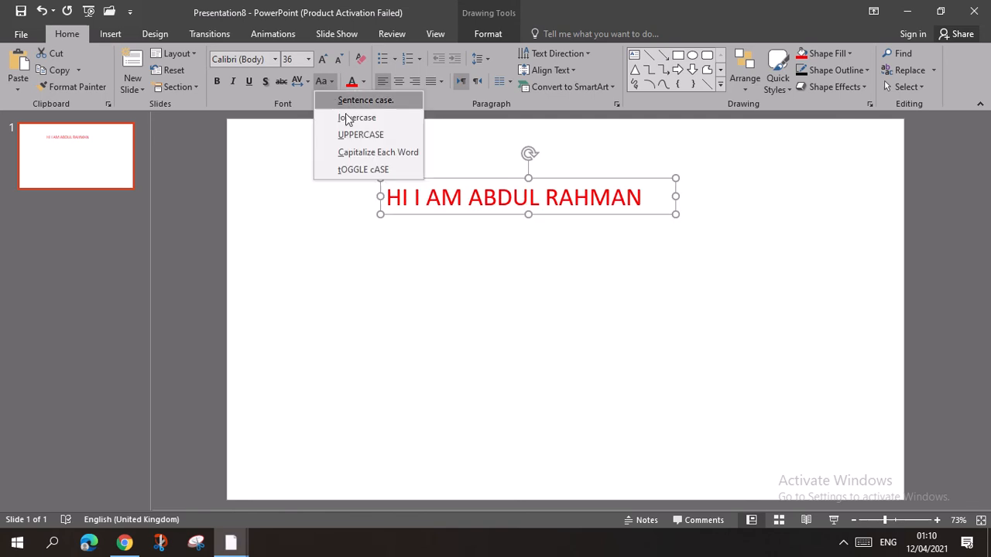
{"action": "left_click", "coordinate": [380, 134]}
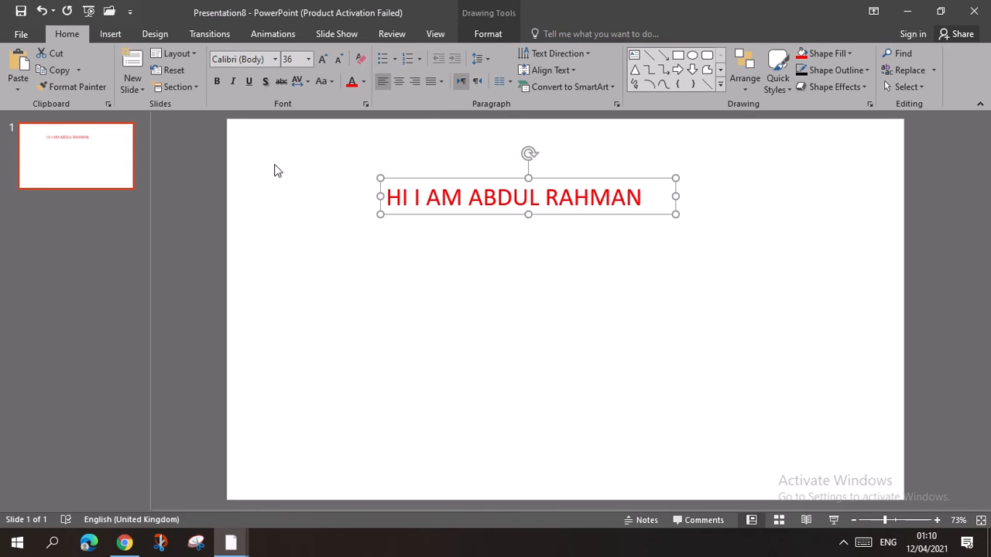
Try Loose and Very Loose character spacing on the greeting and return it to Normal spacing.
{"action": "left_click", "coordinate": [305, 82]}
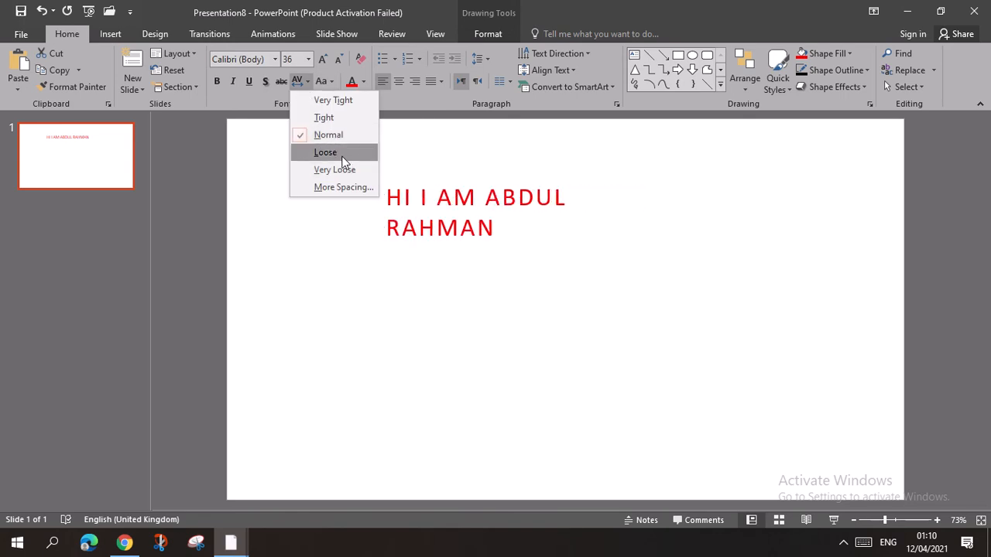
{"action": "left_click", "coordinate": [342, 155]}
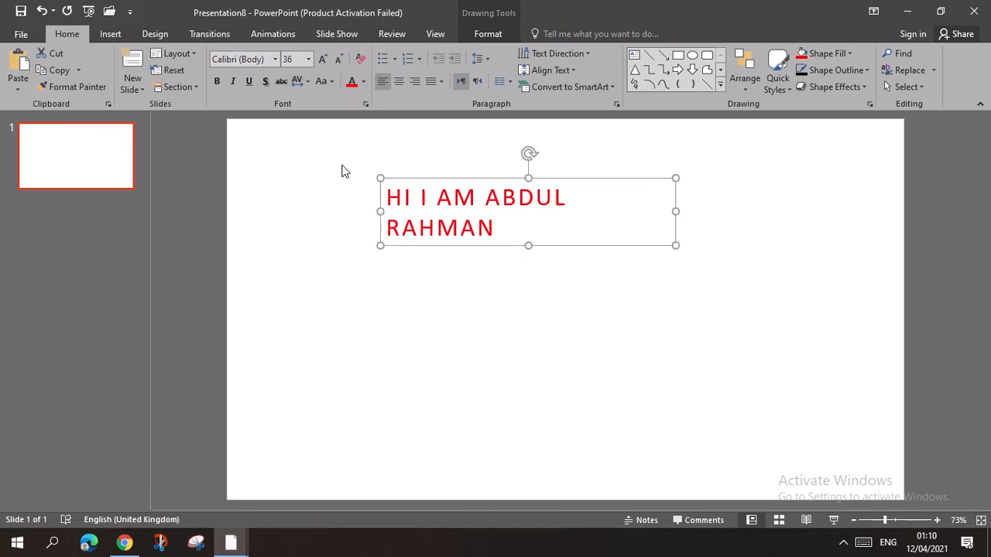
{"action": "left_click", "coordinate": [308, 81]}
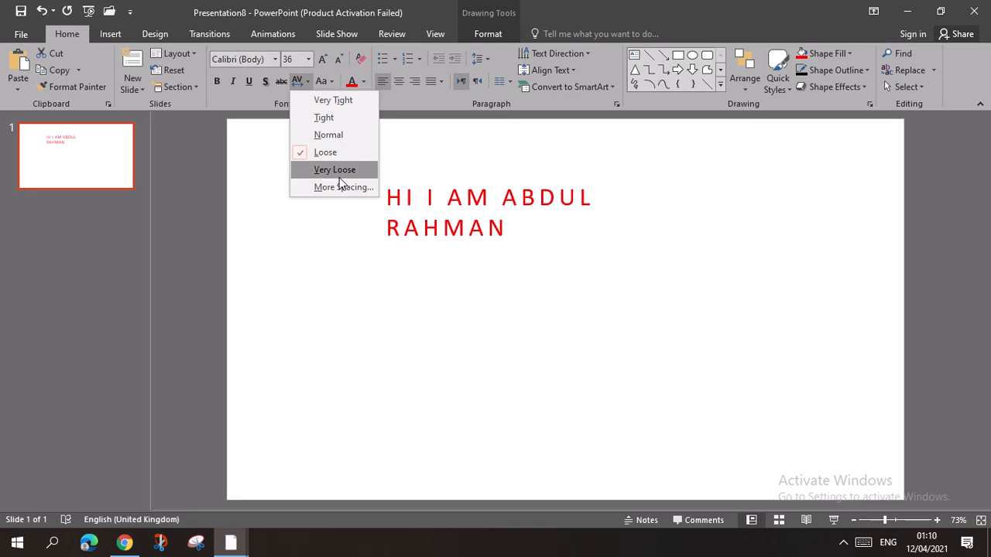
{"action": "left_click", "coordinate": [339, 178]}
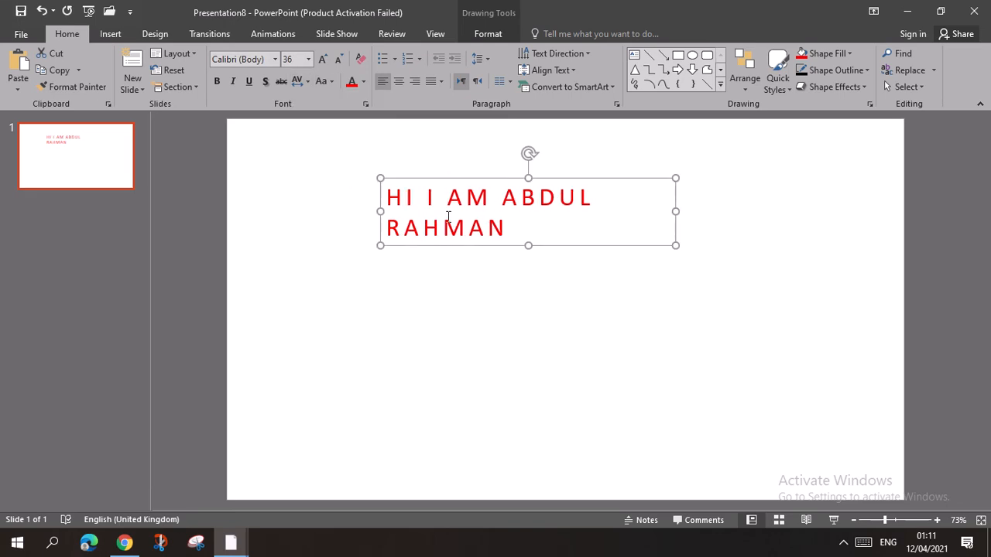
{"action": "left_click", "coordinate": [308, 82]}
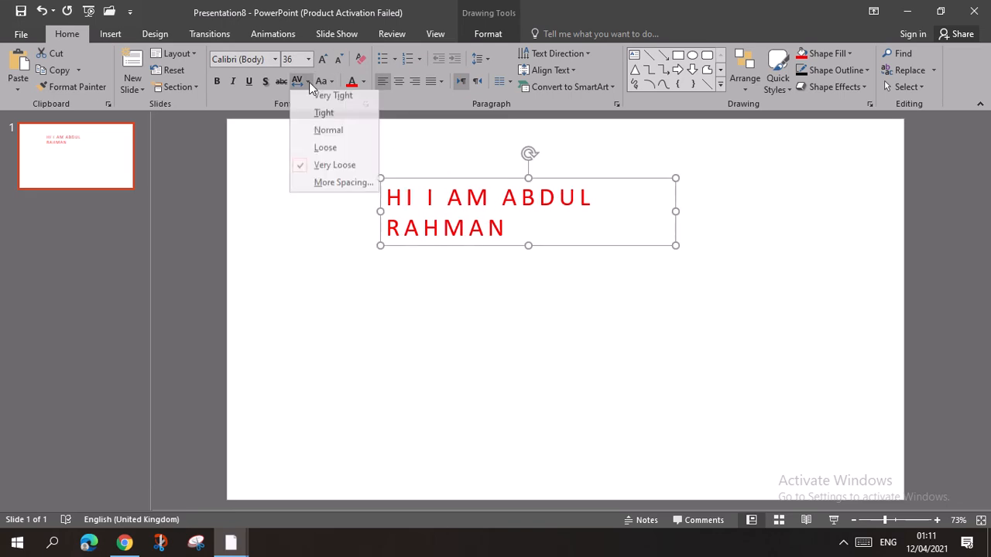
{"action": "left_click", "coordinate": [329, 135]}
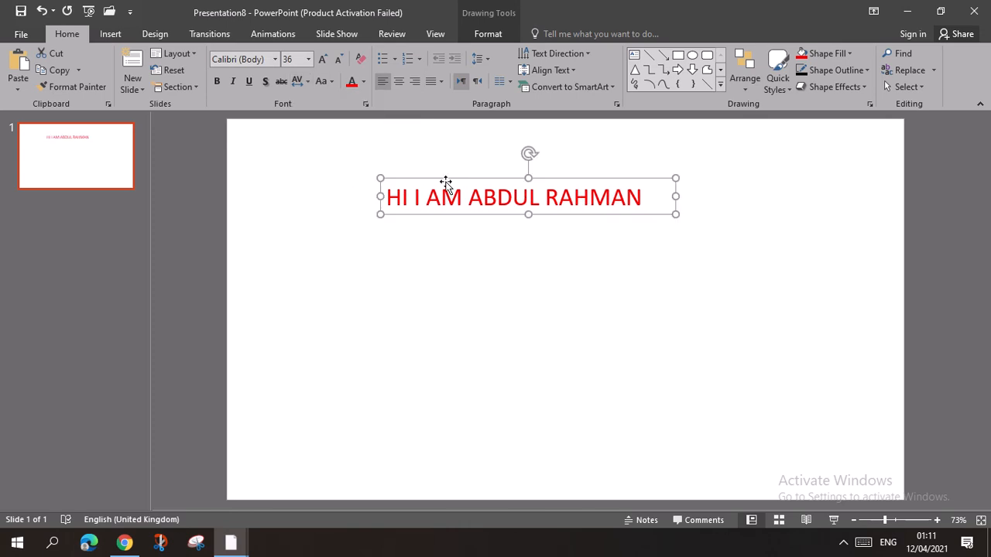
Apply text shadow, underline, italic and bold to the greeting text.
{"action": "left_click", "coordinate": [269, 81]}
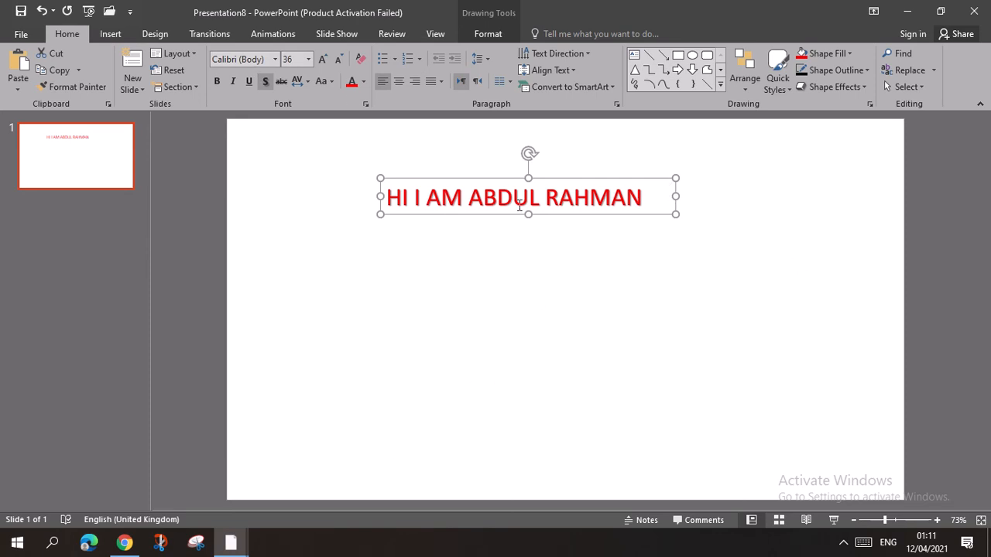
{"action": "left_click", "coordinate": [249, 82]}
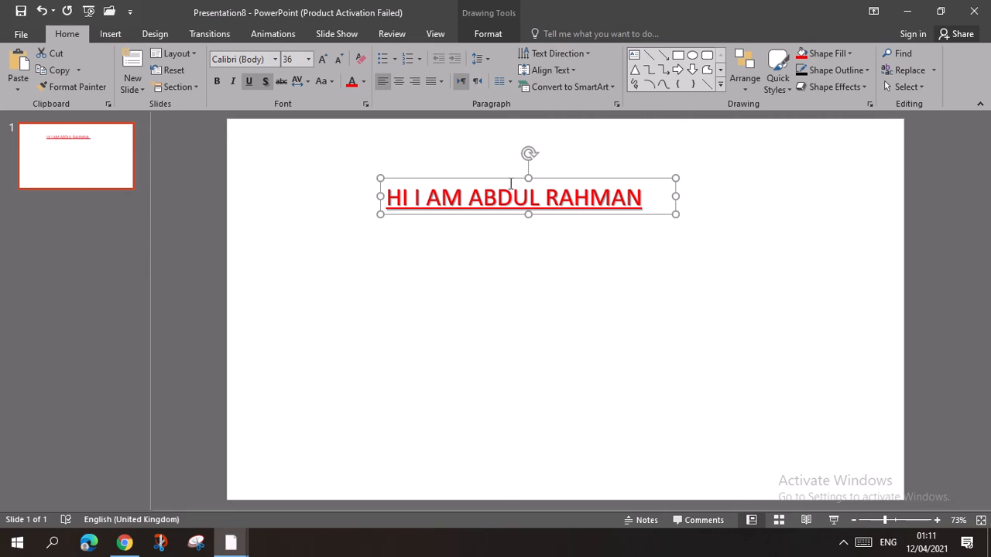
{"action": "left_click", "coordinate": [231, 83]}
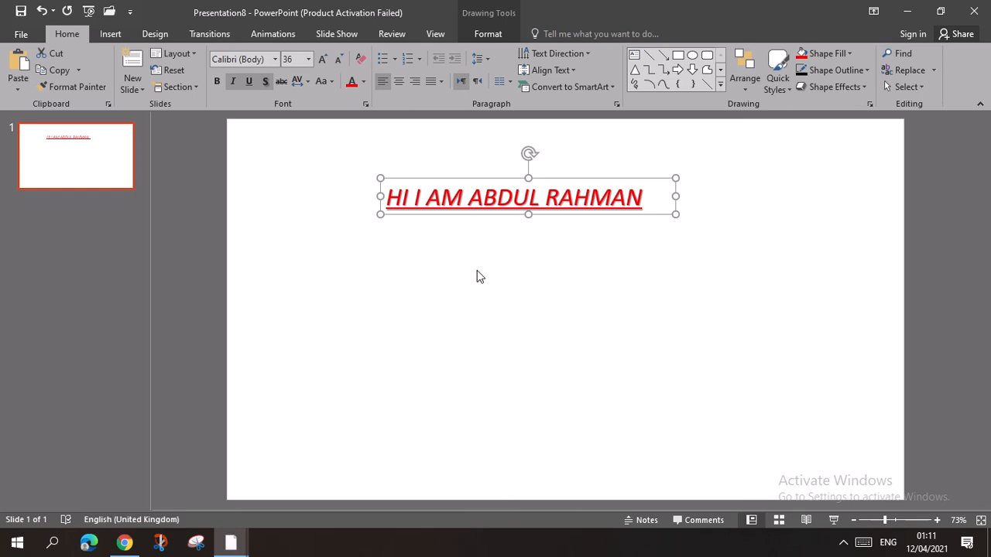
{"action": "left_click", "coordinate": [221, 79]}
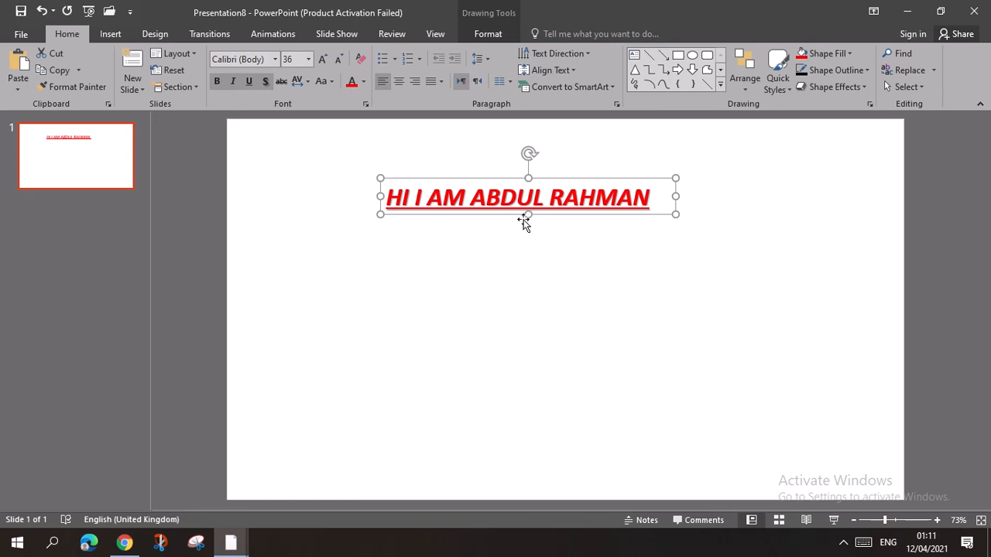
Decrease the greeting's font size repeatedly until the text is very small.
{"action": "left_click", "coordinate": [339, 61]}
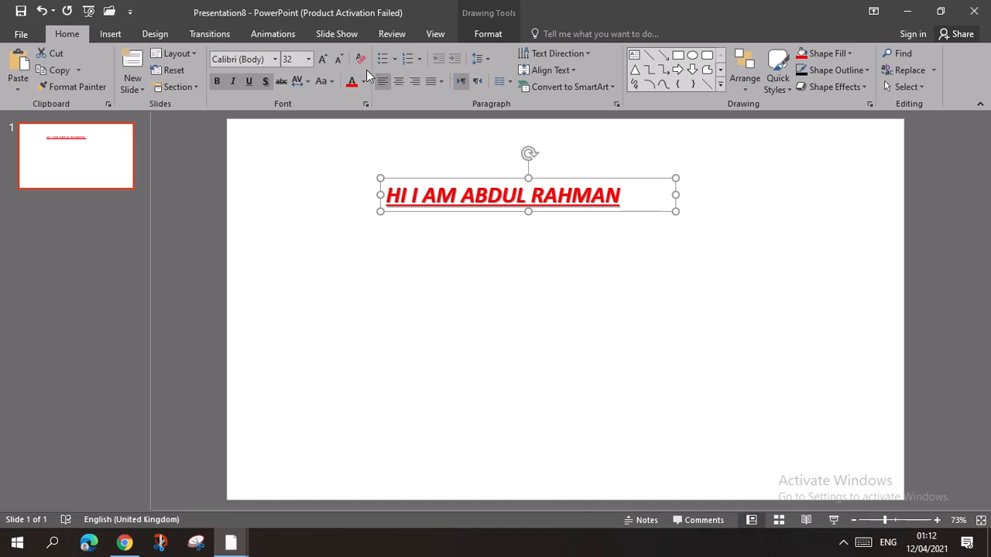
{"action": "left_click", "coordinate": [344, 60]}
{"action": "left_click", "coordinate": [344, 60]}
{"action": "left_click", "coordinate": [344, 61]}
{"action": "left_click", "coordinate": [345, 61]}
{"action": "left_click", "coordinate": [344, 61]}
{"action": "left_click", "coordinate": [345, 60]}
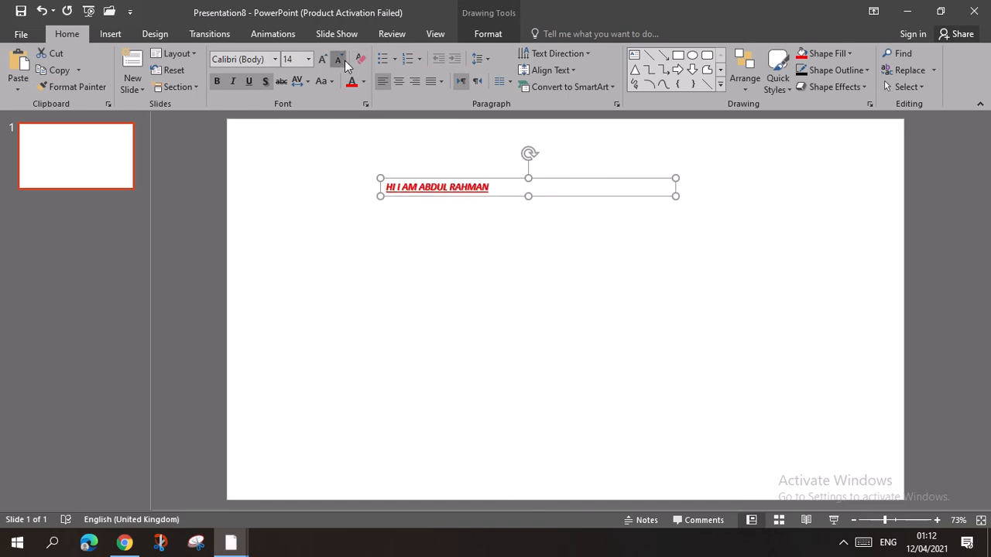
{"action": "left_click", "coordinate": [344, 61]}
{"action": "left_click", "coordinate": [345, 60]}
{"action": "left_click", "coordinate": [345, 60]}
Increase the greeting's font size one increment at a time up to 44.
{"action": "left_click", "coordinate": [319, 60]}
{"action": "left_click", "coordinate": [319, 59]}
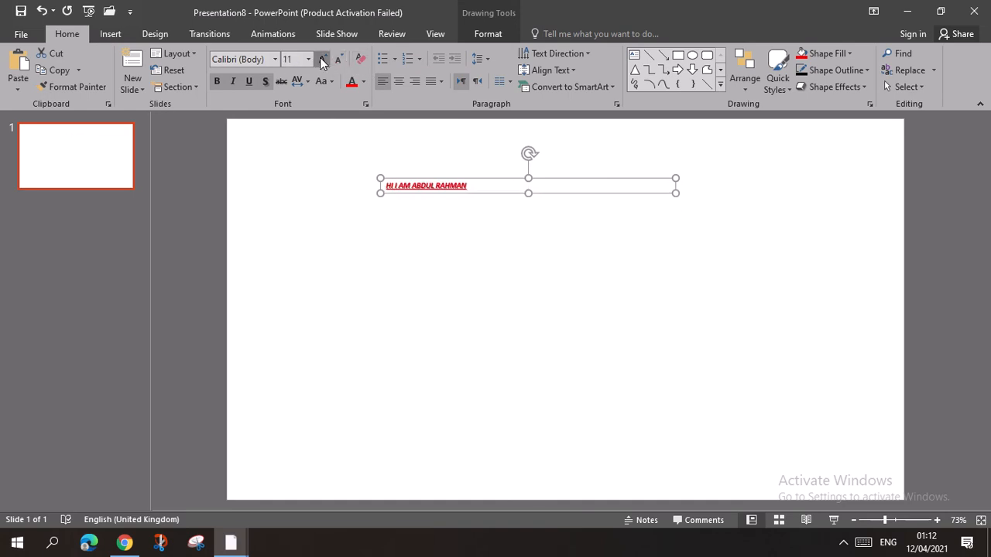
{"action": "left_click", "coordinate": [319, 60]}
{"action": "left_click", "coordinate": [319, 59]}
{"action": "left_click", "coordinate": [319, 59]}
{"action": "left_click", "coordinate": [319, 59]}
{"action": "left_click", "coordinate": [319, 60]}
{"action": "left_click", "coordinate": [319, 59]}
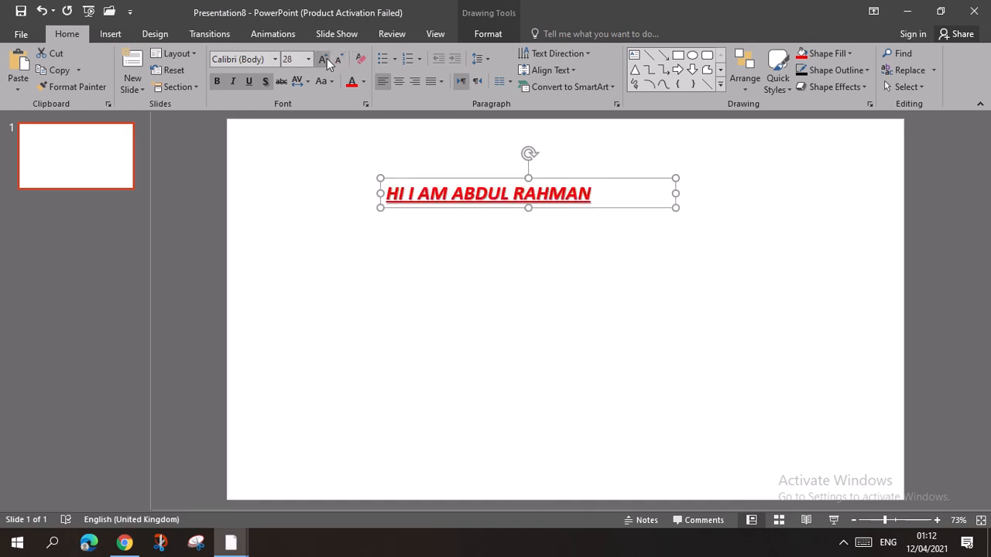
{"action": "left_click", "coordinate": [319, 60]}
{"action": "left_click", "coordinate": [319, 60]}
{"action": "left_click", "coordinate": [319, 59]}
{"action": "left_click", "coordinate": [319, 59]}
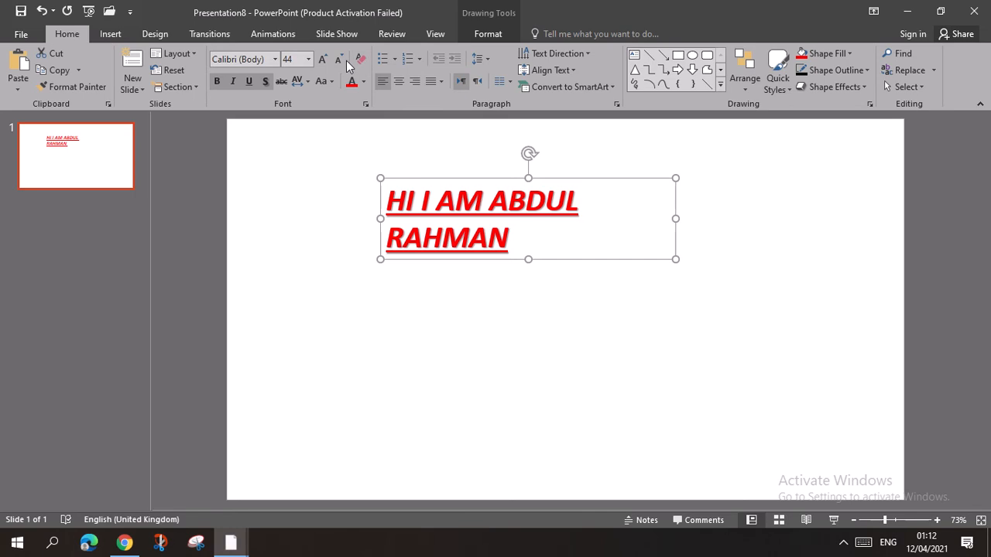
Reduce the greeting's font size to 36 and clear all formatting from the text.
{"action": "left_click", "coordinate": [345, 59]}
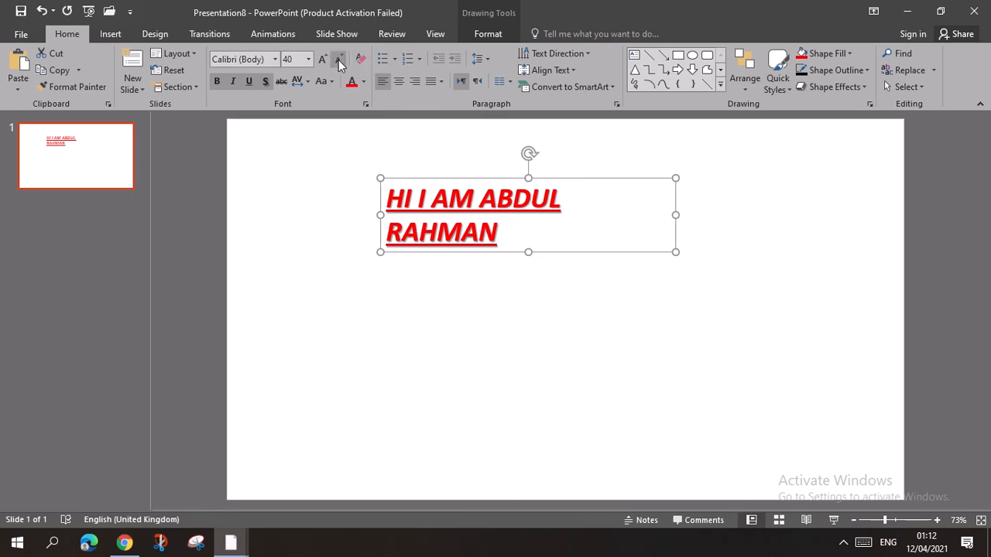
{"action": "left_click", "coordinate": [338, 59]}
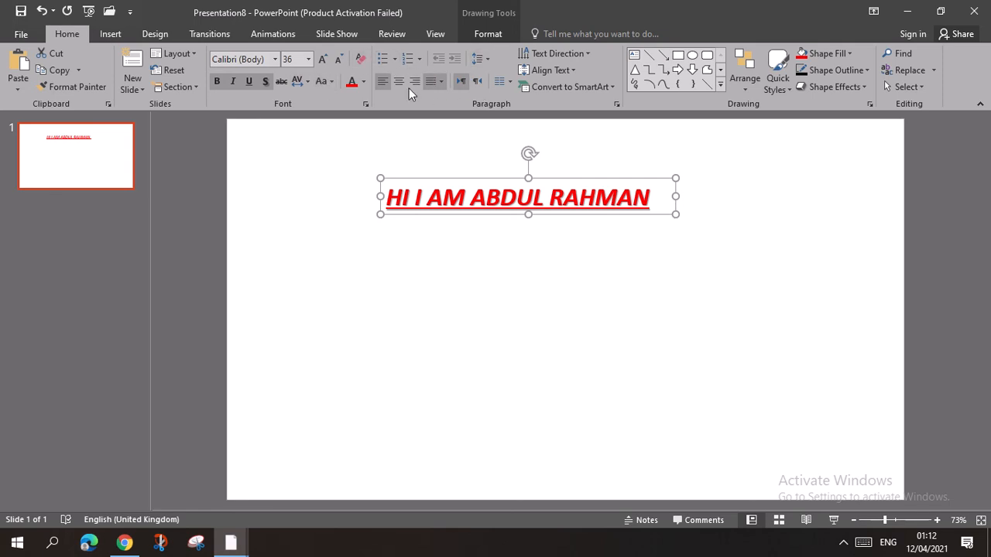
{"action": "left_click", "coordinate": [359, 60]}
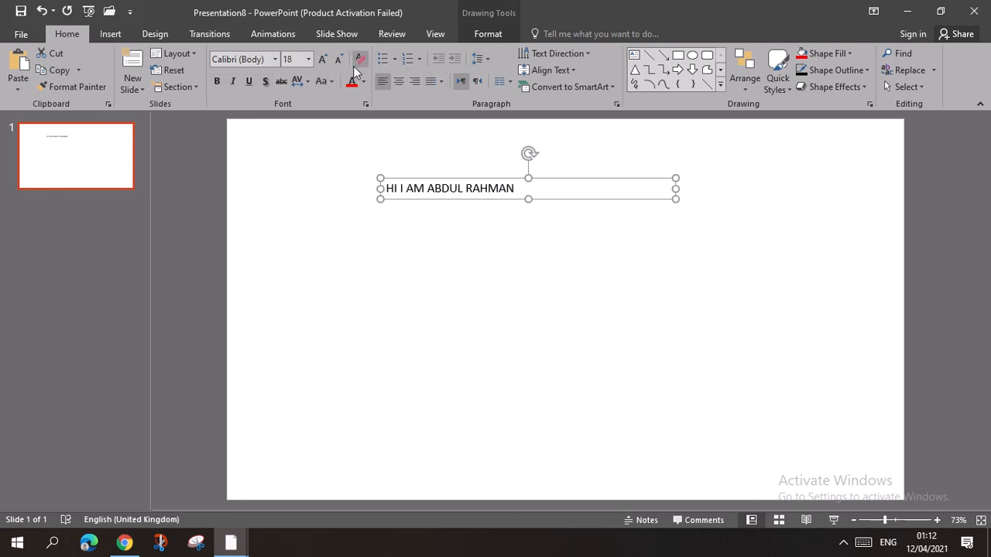
Undo the clearing of the greeting's formatting and centre the greeting within its text box.
{"action": "left_click", "coordinate": [44, 11]}
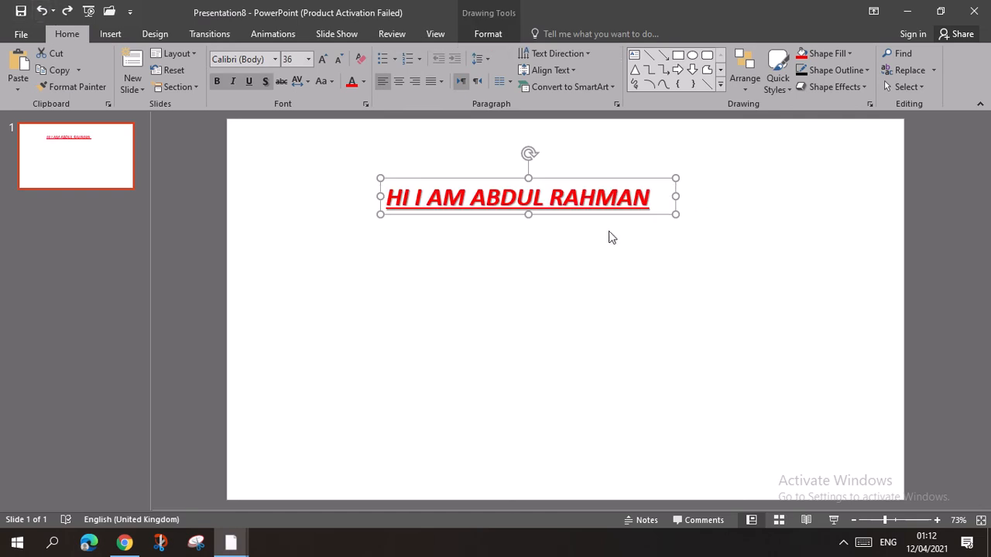
{"action": "left_click", "coordinate": [421, 148]}
{"action": "left_click", "coordinate": [475, 177]}
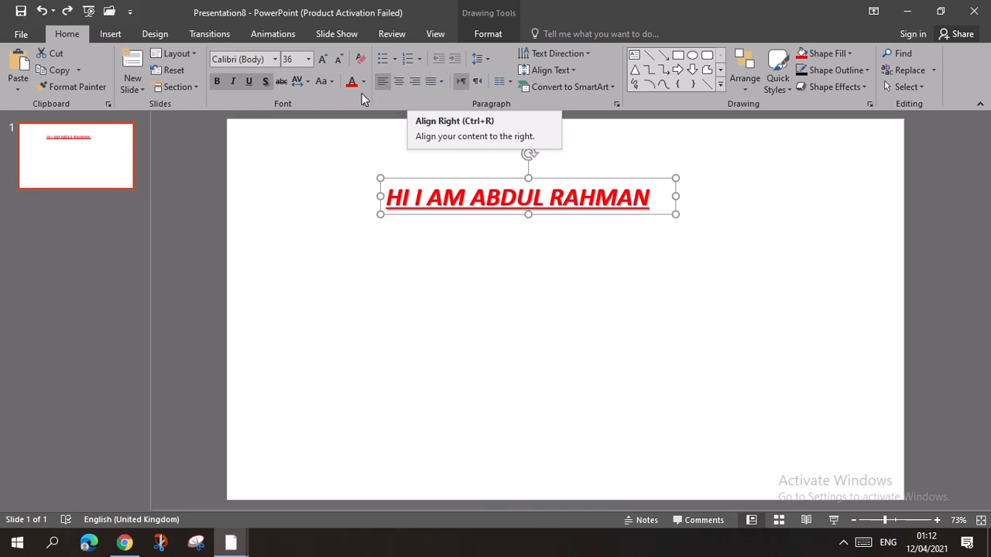
{"action": "left_click", "coordinate": [394, 82]}
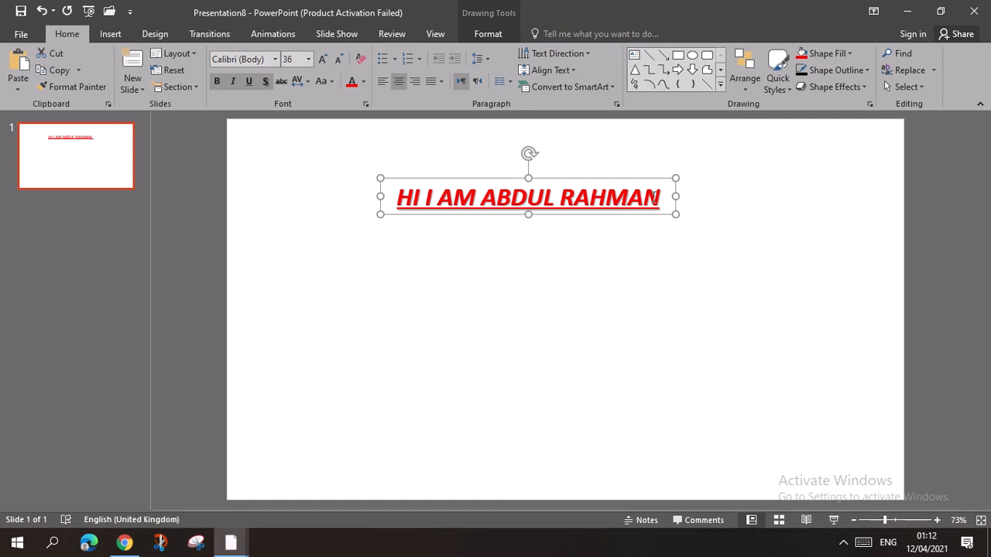
Widen the greeting's text box on both sides.
{"action": "left_click_drag", "start_coordinate": [677, 196], "coordinate": [744, 193]}
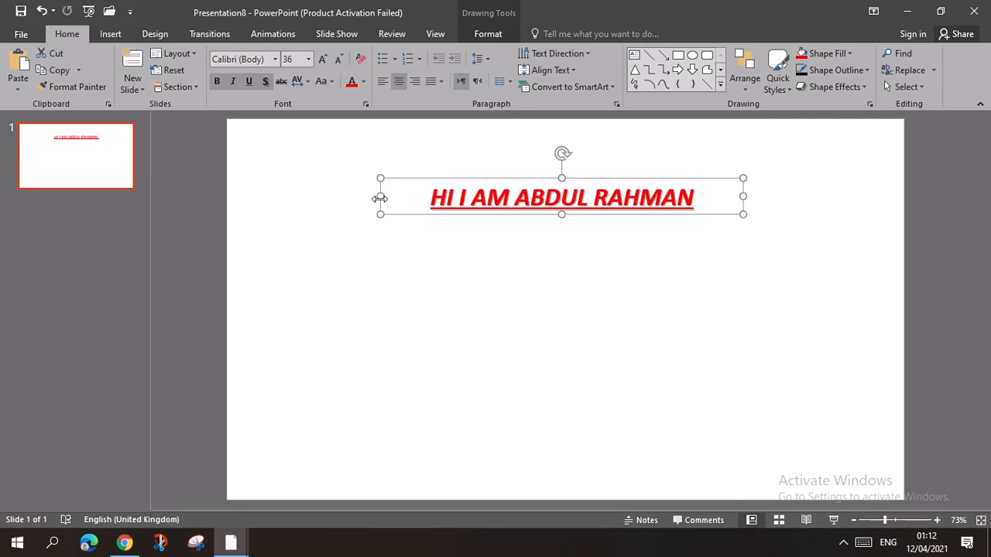
{"action": "left_click_drag", "start_coordinate": [380, 196], "coordinate": [354, 198]}
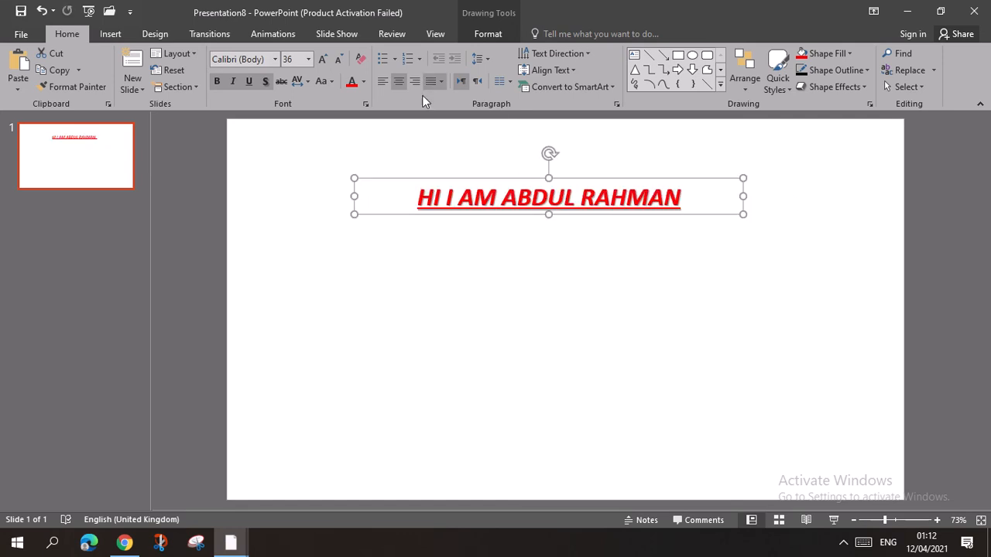
{"action": "left_click_drag", "start_coordinate": [548, 214], "coordinate": [548, 244]}
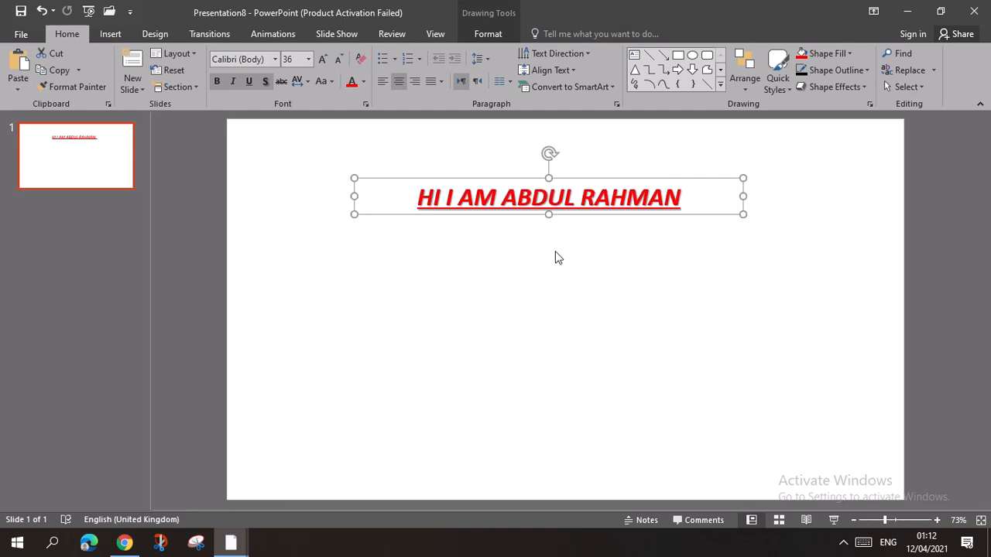
Try right, Justify and Justify Low alignment on the greeting and return it to centred.
{"action": "left_click", "coordinate": [410, 85]}
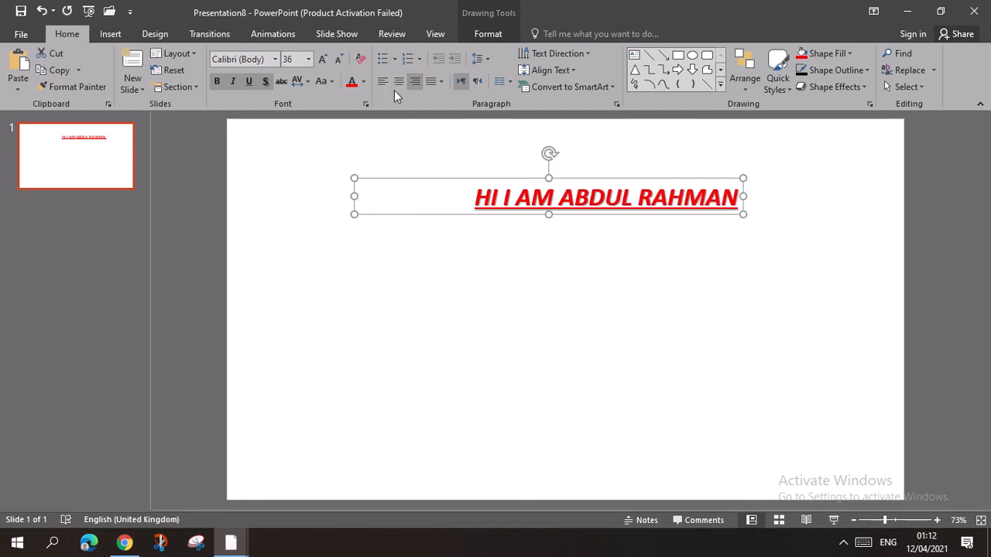
{"action": "left_click", "coordinate": [392, 85]}
{"action": "left_click", "coordinate": [441, 81]}
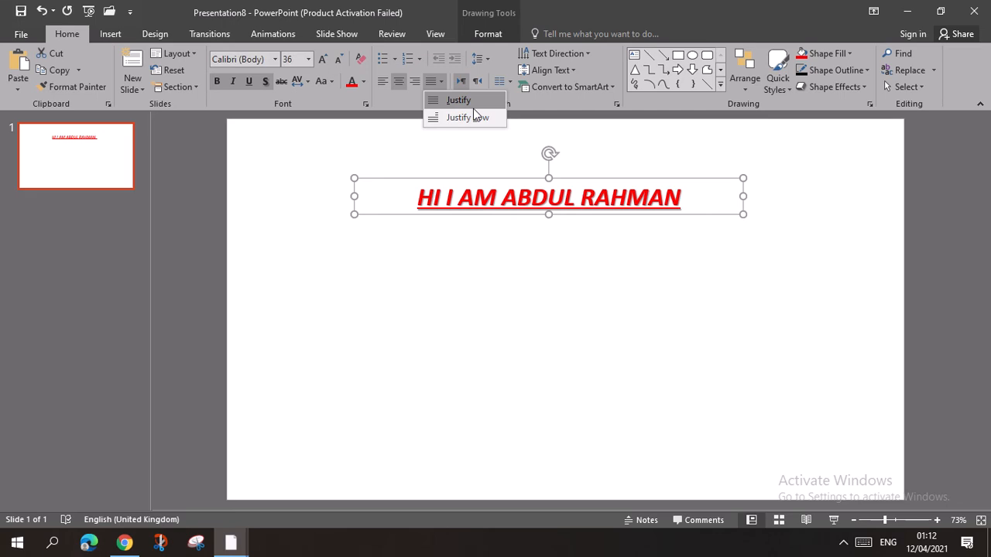
{"action": "left_click", "coordinate": [473, 104]}
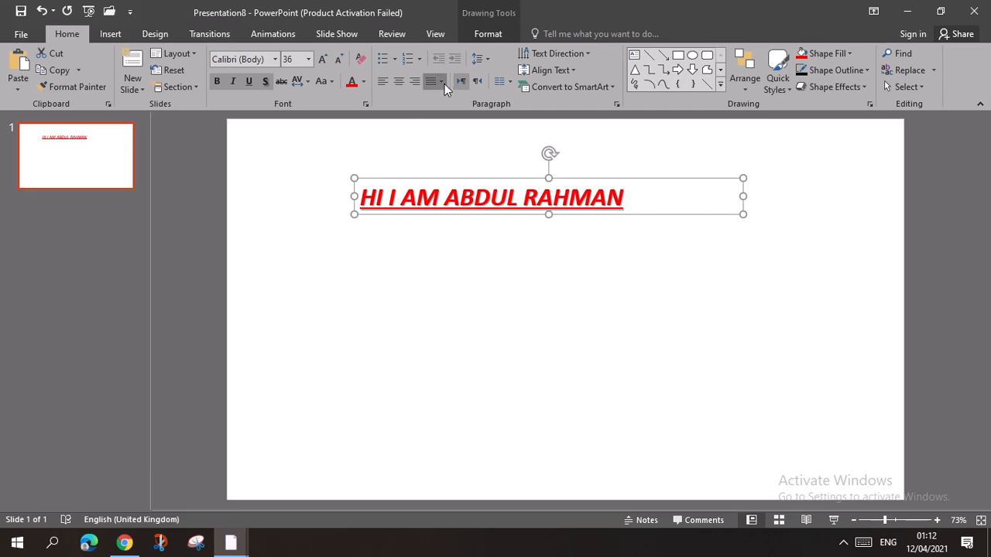
{"action": "left_click", "coordinate": [441, 81]}
{"action": "left_click", "coordinate": [455, 114]}
{"action": "left_click", "coordinate": [441, 81]}
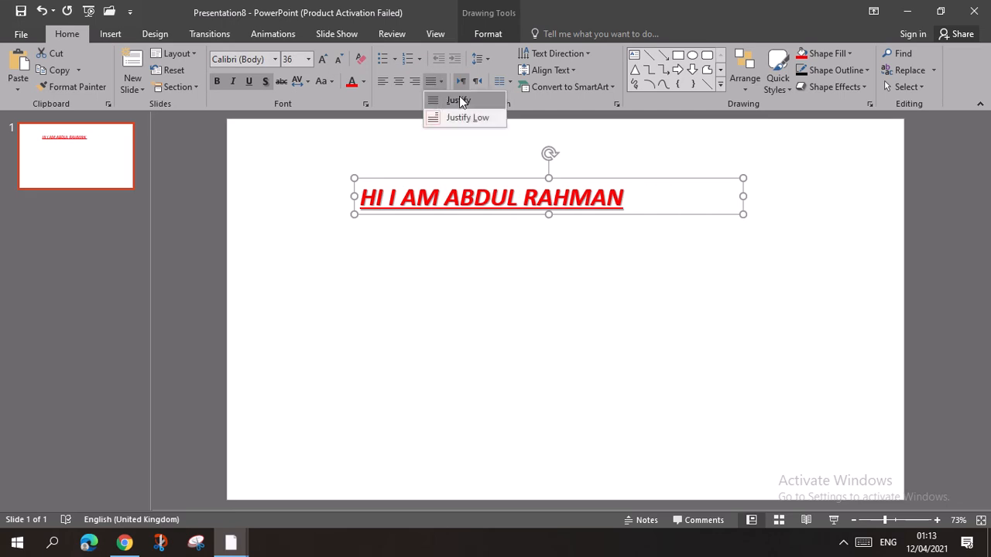
{"action": "left_click", "coordinate": [456, 114]}
{"action": "left_click", "coordinate": [399, 83]}
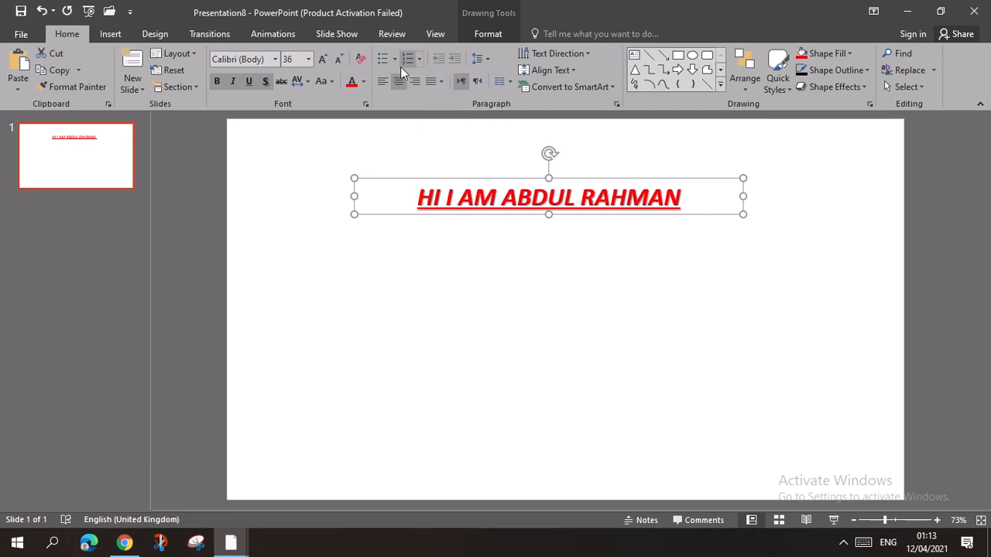
{"action": "left_click", "coordinate": [394, 59]}
{"action": "left_click", "coordinate": [640, 201]}
{"action": "left_click", "coordinate": [478, 59]}
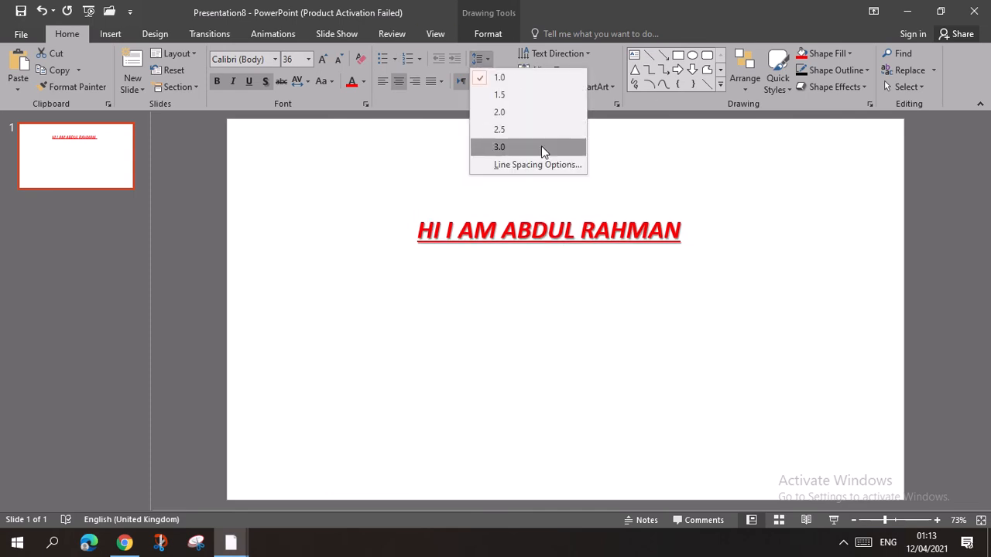
{"action": "left_click", "coordinate": [641, 195]}
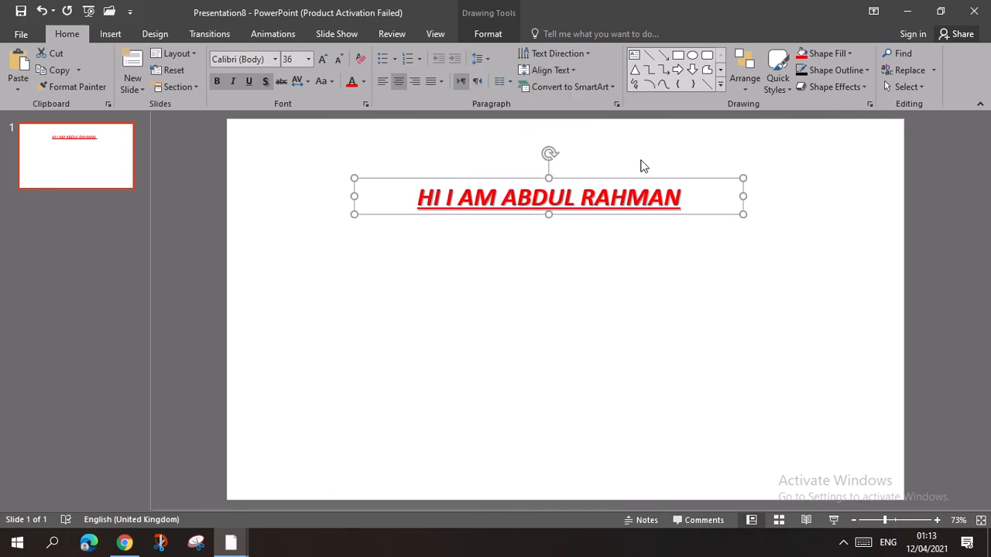
Add a second line reading "fdfdfdfdffdff" below the greeting.
{"action": "left_click", "coordinate": [681, 193]}
{"action": "key", "text": "Return"}
{"action": "type", "text": "f"}
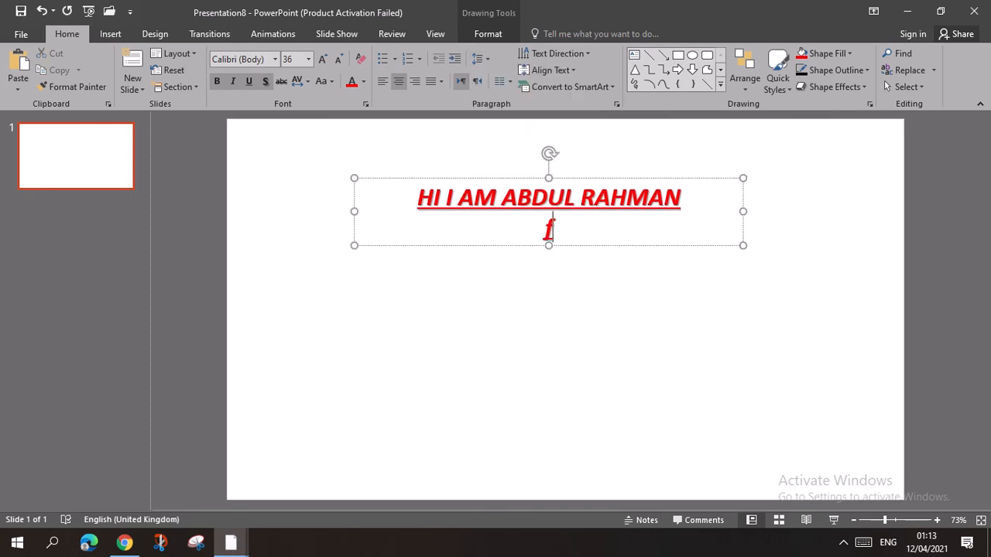
{"action": "type", "text": "dfdfdfdffdffdff"}
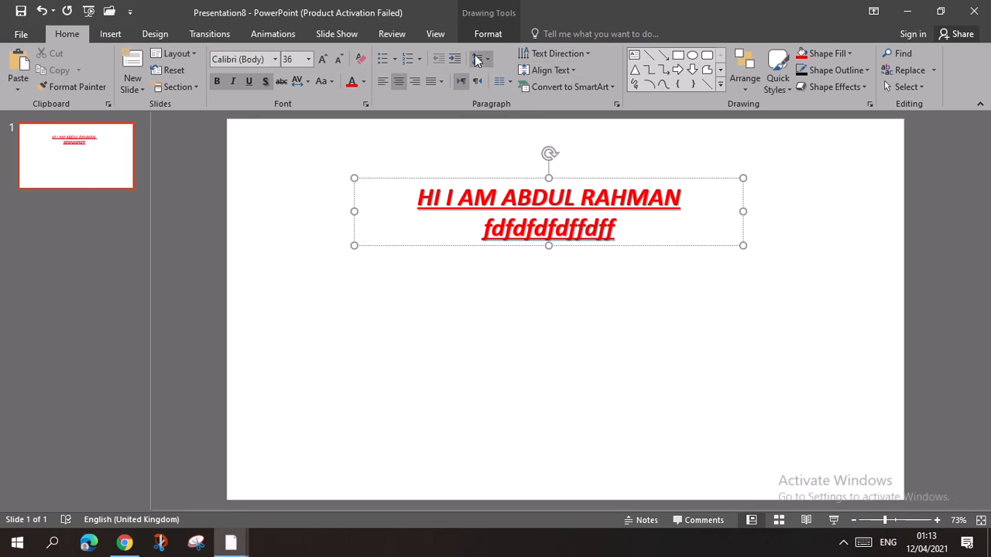
Set the line spacing of the second line to 1.5.
{"action": "left_click", "coordinate": [478, 59]}
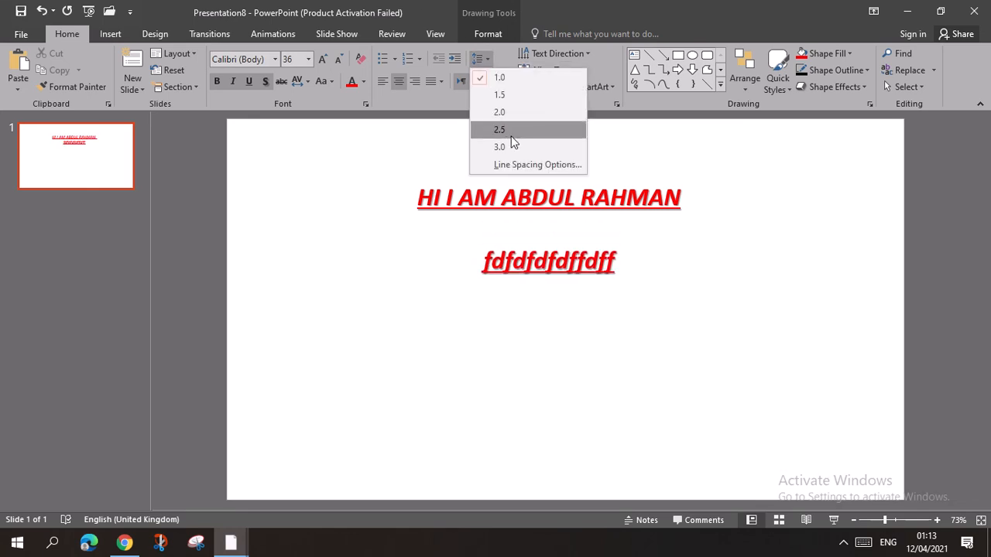
{"action": "left_click", "coordinate": [552, 98]}
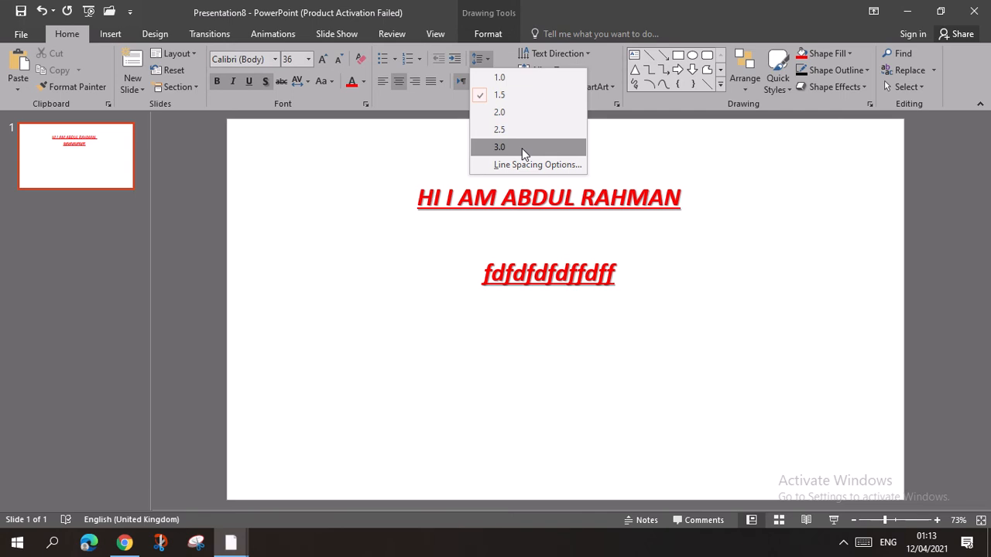
{"action": "key", "text": "Escape"}
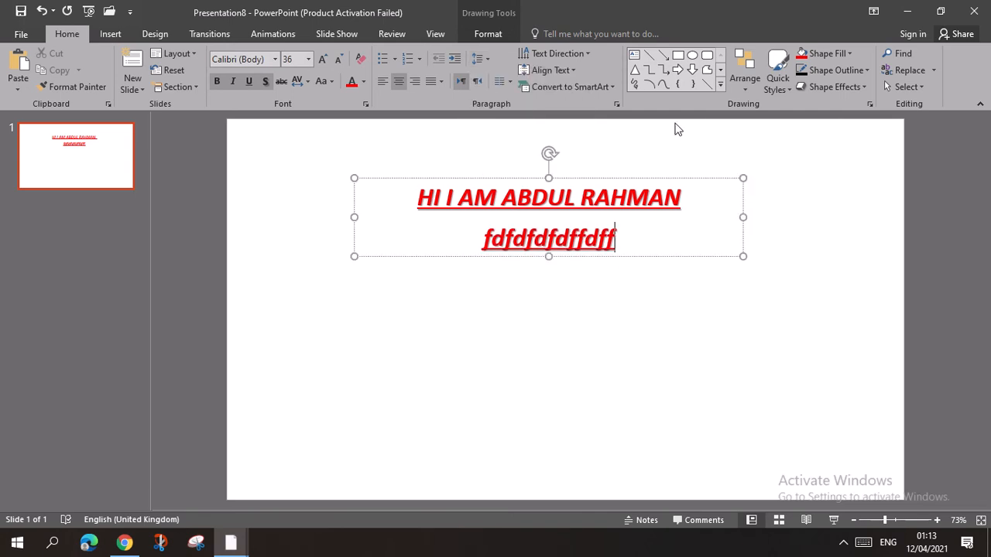
Increase the second line's list level repeatedly up to the maximum indent.
{"action": "left_click", "coordinate": [457, 60]}
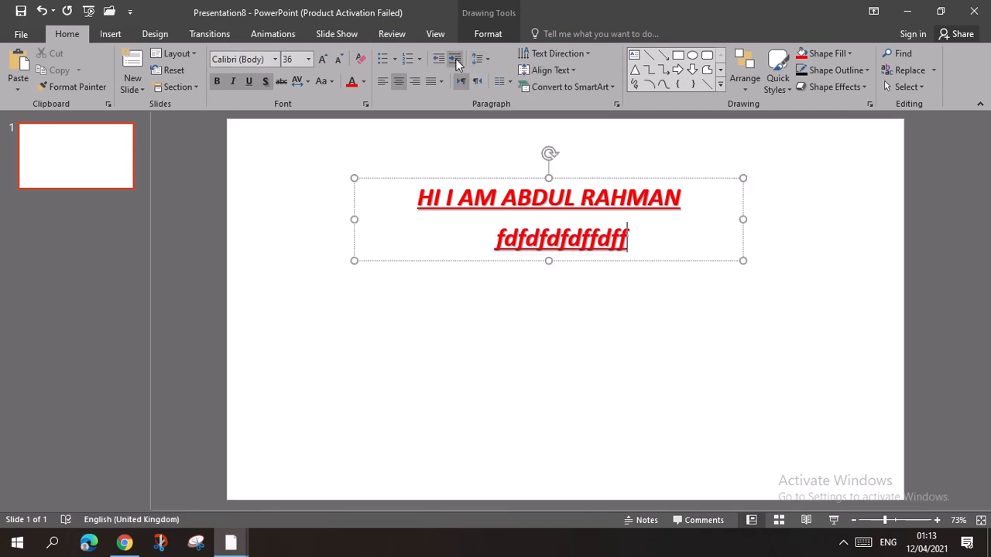
{"action": "left_click", "coordinate": [453, 62]}
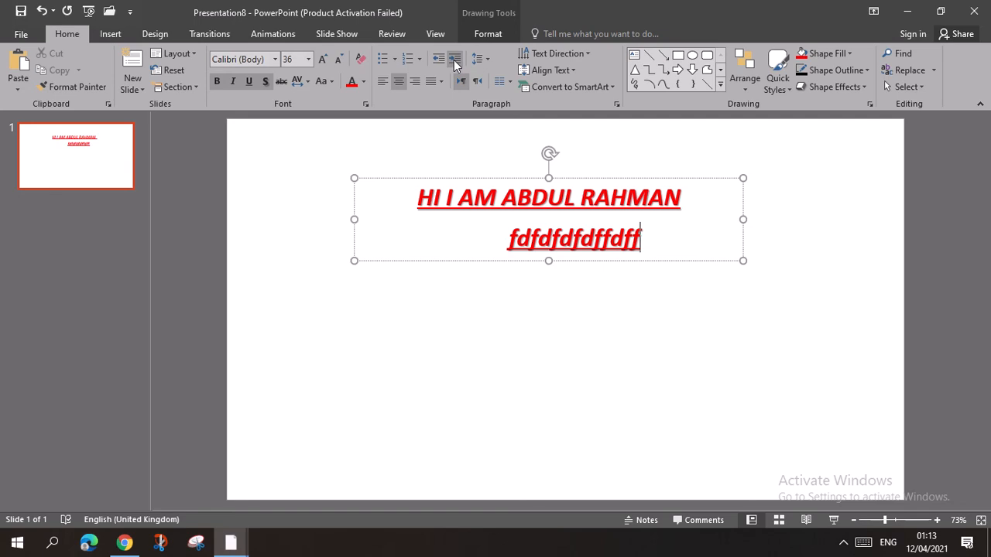
{"action": "left_click", "coordinate": [454, 64]}
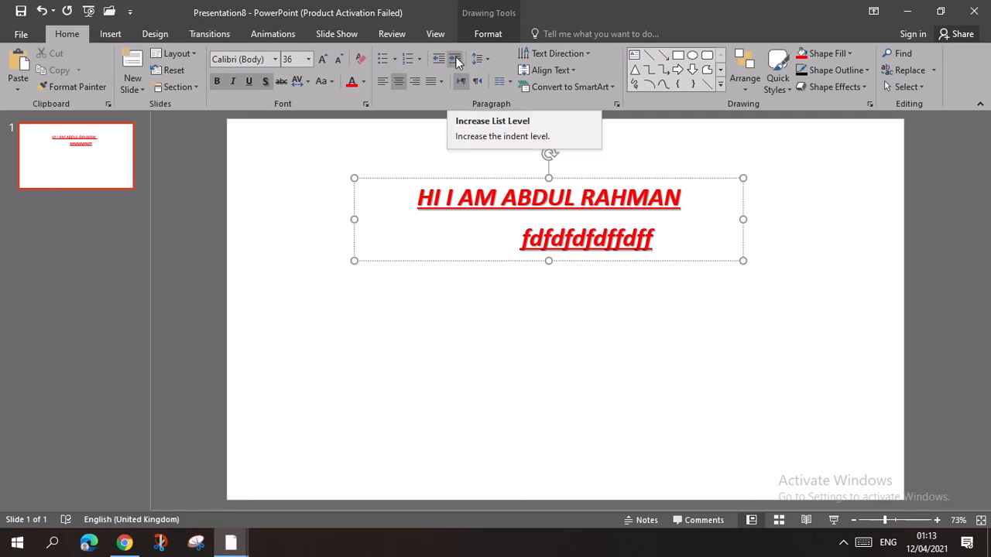
{"action": "left_click", "coordinate": [461, 61]}
{"action": "left_click", "coordinate": [461, 61]}
{"action": "left_click", "coordinate": [461, 61]}
{"action": "left_click", "coordinate": [461, 62]}
{"action": "left_click", "coordinate": [461, 61]}
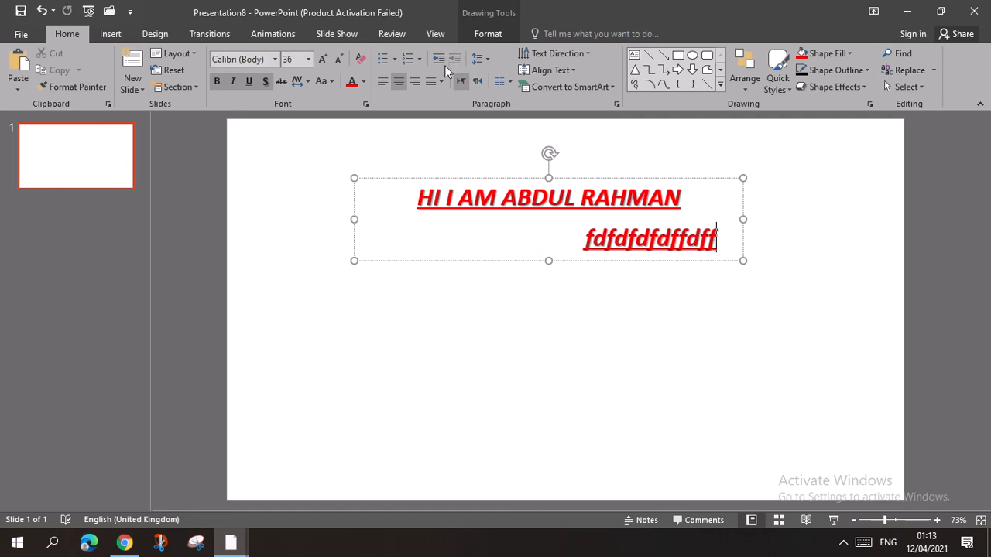
Decrease the second line's list level repeatedly until only one level of indent is left.
{"action": "left_click", "coordinate": [445, 60]}
{"action": "left_click", "coordinate": [445, 61]}
{"action": "left_click", "coordinate": [444, 59]}
{"action": "left_click", "coordinate": [444, 60]}
{"action": "left_click", "coordinate": [444, 59]}
{"action": "left_click", "coordinate": [445, 60]}
{"action": "left_click", "coordinate": [445, 60]}
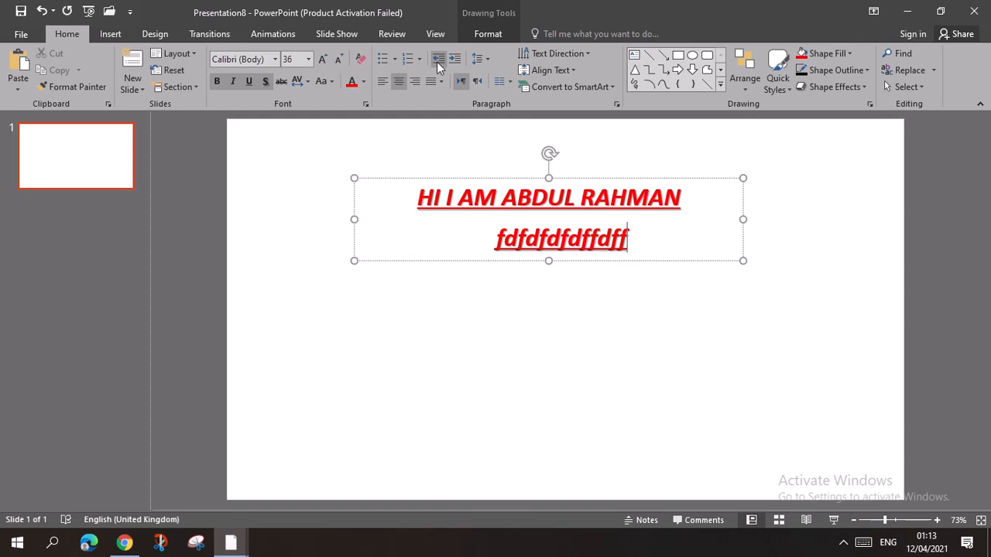
Apply 1. 2. 3. numbering to the second line and add a second numbered item made of a long row of f's.
{"action": "left_click", "coordinate": [419, 59]}
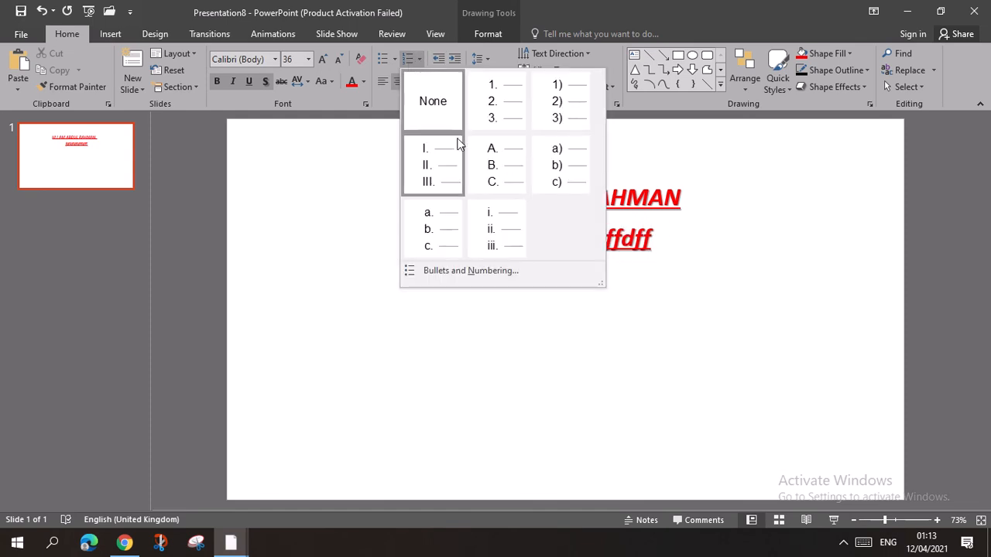
{"action": "left_click", "coordinate": [486, 111]}
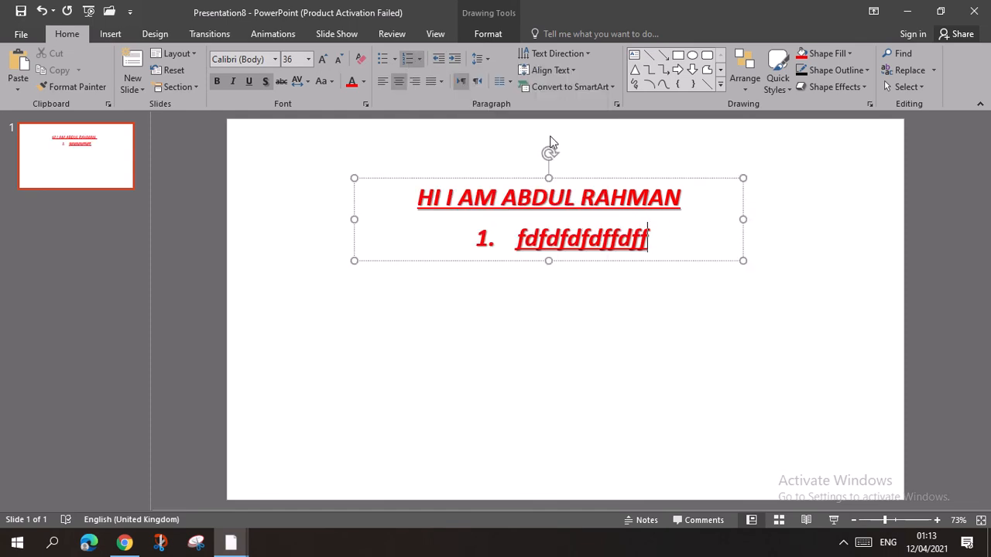
{"action": "key", "text": "Return"}
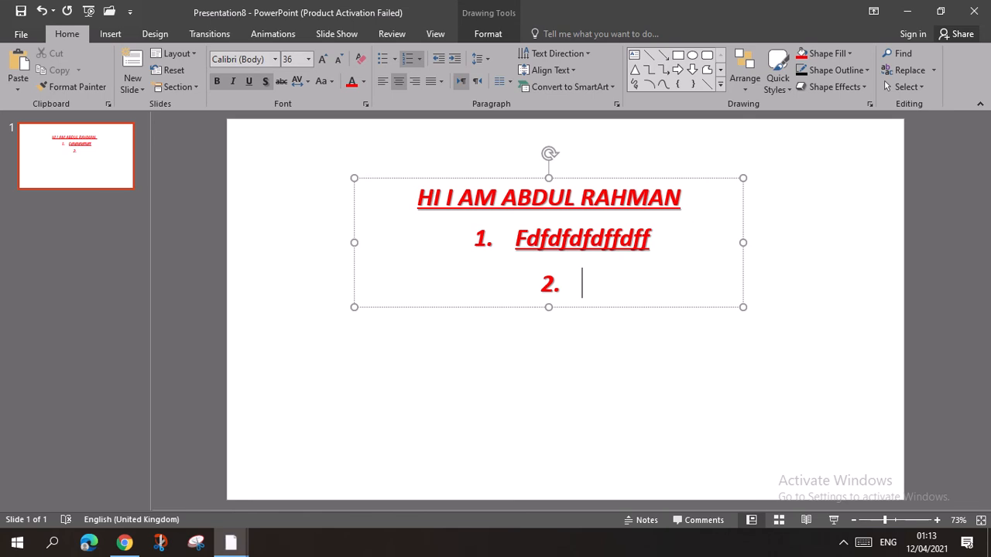
{"action": "type", "text": "ffffff"}
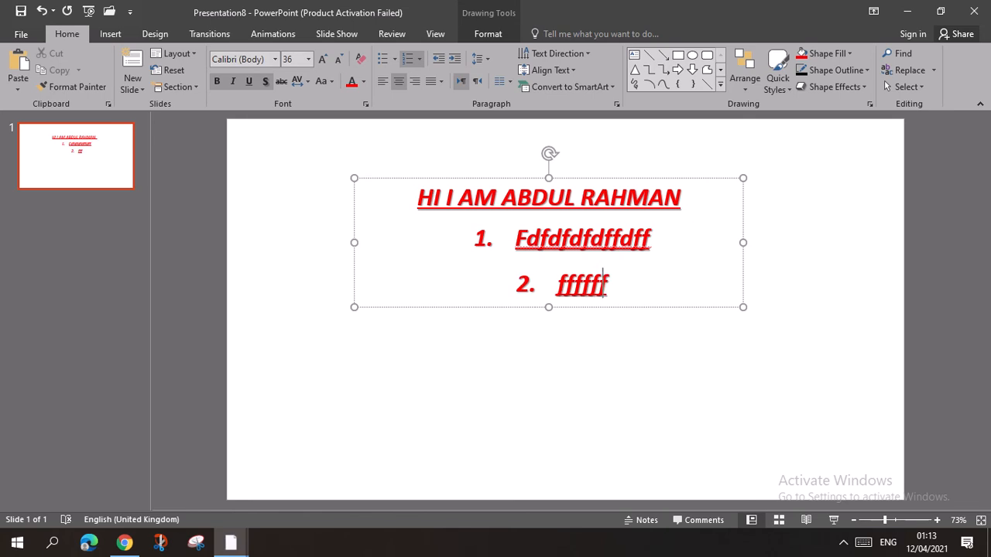
{"action": "type", "text": "fffffffffffffffffffffffffffffffffffffff"}
Remove the stray third item and shorten the second item's row of f's to fit easily on one line.
{"action": "key", "text": "Return"}
{"action": "type", "text": "f"}
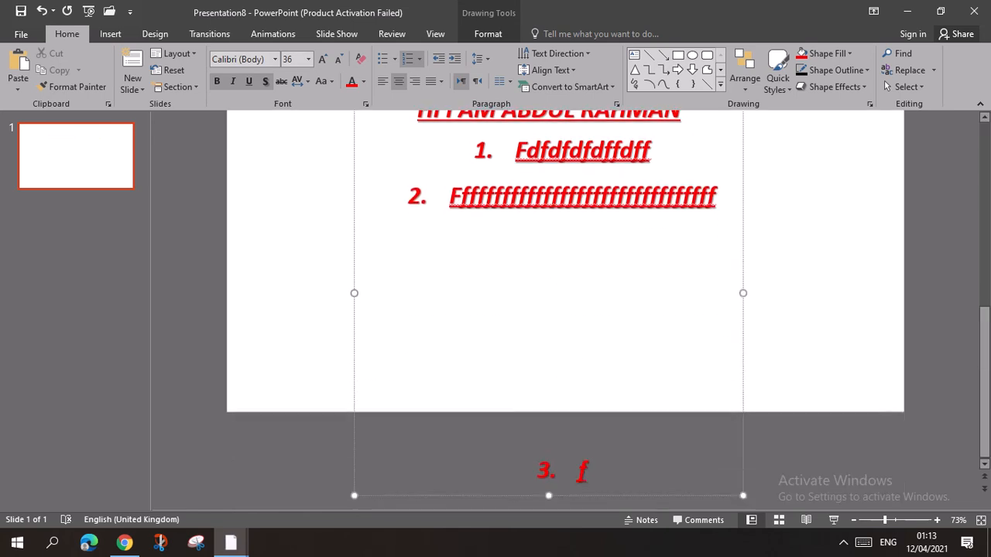
{"action": "key", "text": "Return"}
{"action": "key", "text": "BackSpace"}
{"action": "key", "text": "BackSpace"}
{"action": "key", "text": "BackSpace"}
{"action": "key", "text": "BackSpace"}
{"action": "key", "text": "BackSpace"}
{"action": "key", "text": "BackSpace"}
{"action": "key", "text": "BackSpace"}
{"action": "key", "text": "BackSpace"}
{"action": "key", "text": "BackSpace"}
{"action": "key", "text": "BackSpace"}
{"action": "key", "text": "BackSpace"}
{"action": "key", "text": "BackSpace"}
{"action": "key", "text": "BackSpace"}
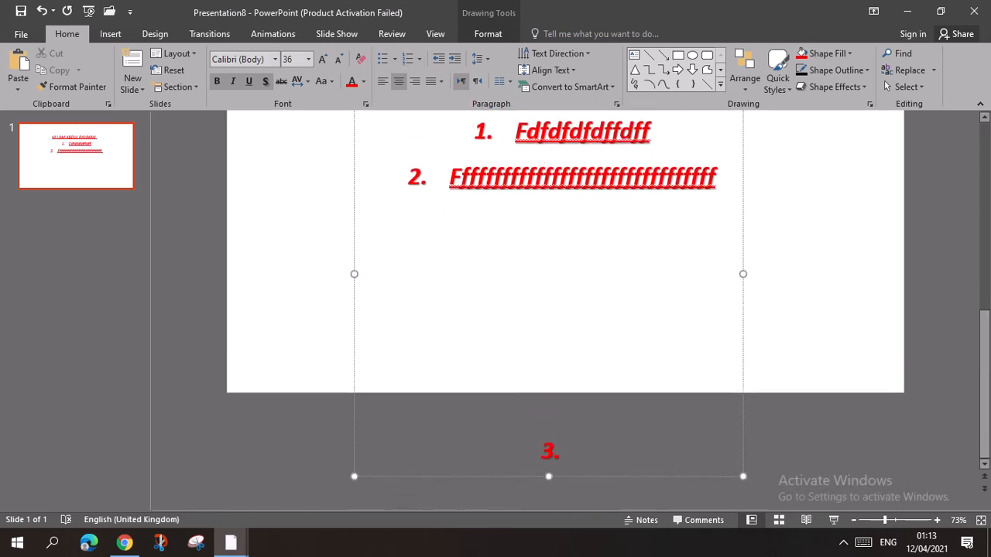
Add third, fourth and fifth numbered items reading "eeeeeeeeeee", "gggggggggggggg" and "hhhhhhhhhhhhhh".
{"action": "key", "text": "Return"}
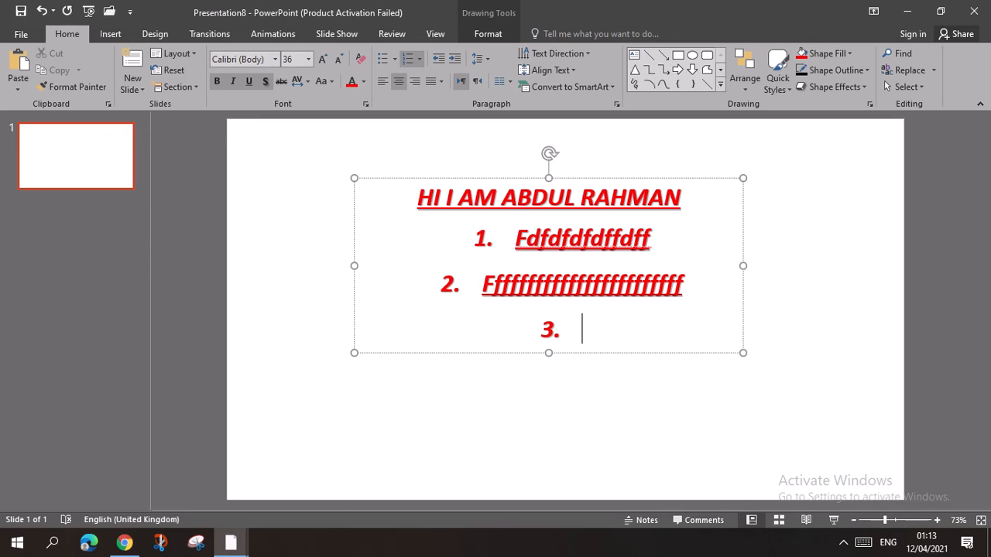
{"action": "type", "text": "eeeeeeeeeee"}
{"action": "key", "text": "Return"}
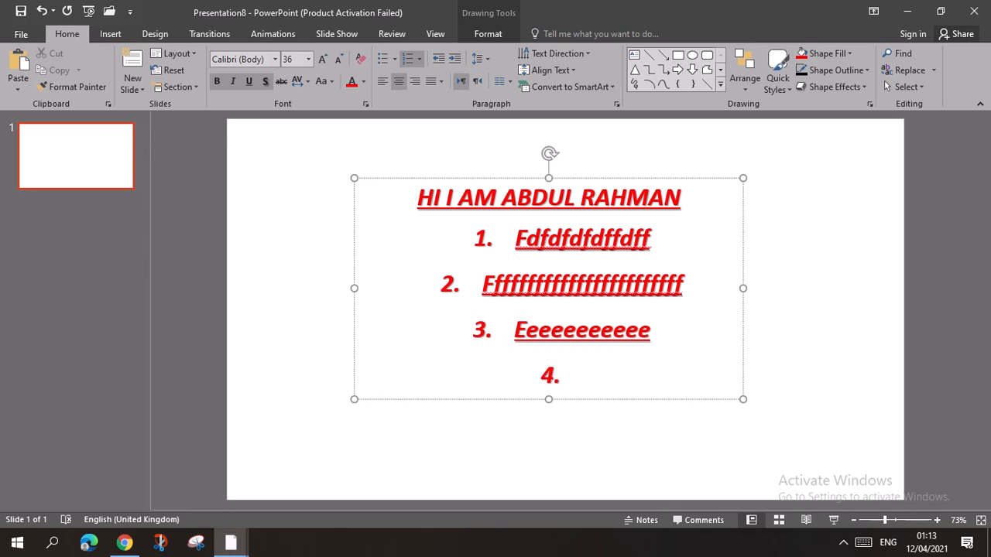
{"action": "type", "text": "gggggggggggggg"}
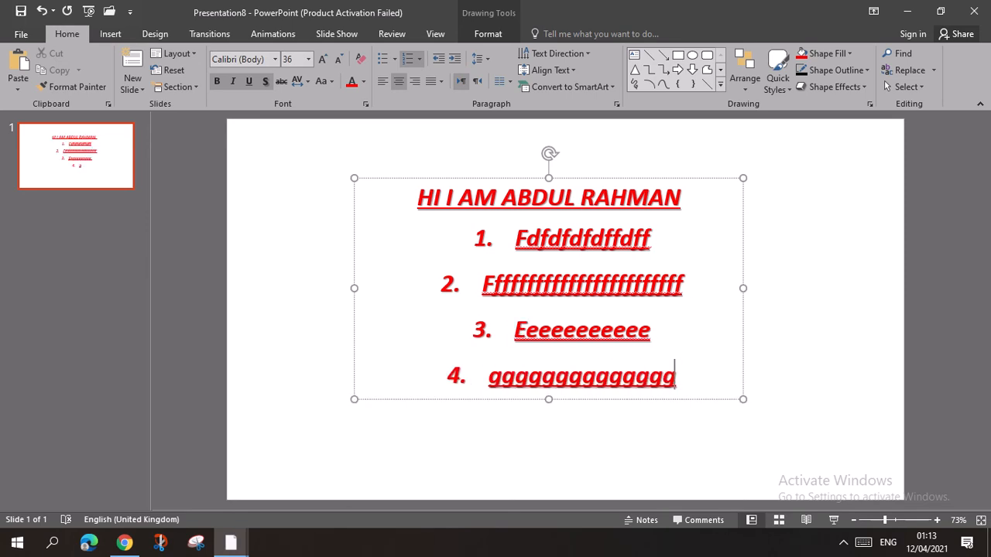
{"action": "key", "text": "Return"}
{"action": "type", "text": "hhhhhhhhhhhhhh"}
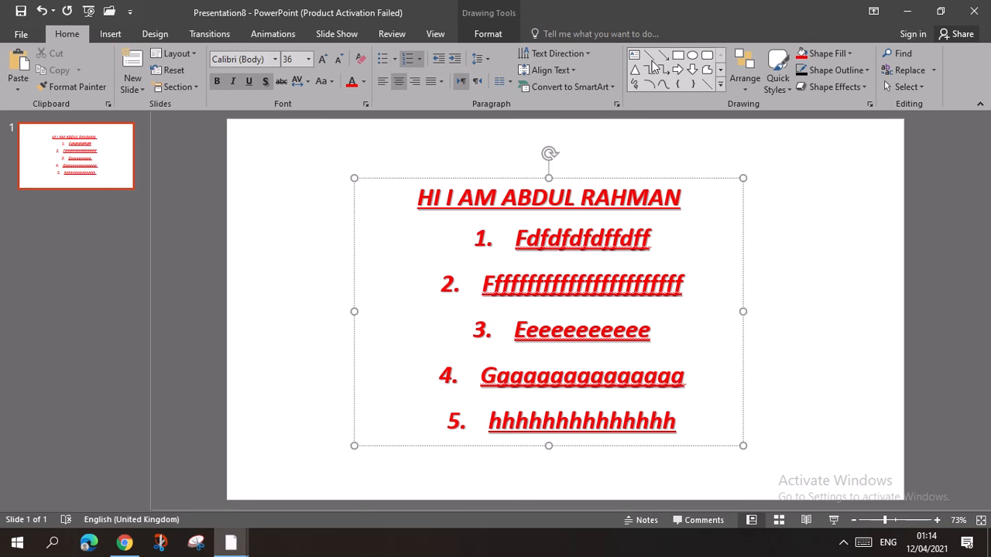
Draw a small square in the slide's upper right corner and apply the semi-transparent grey preset style without outline.
{"action": "left_click", "coordinate": [721, 84]}
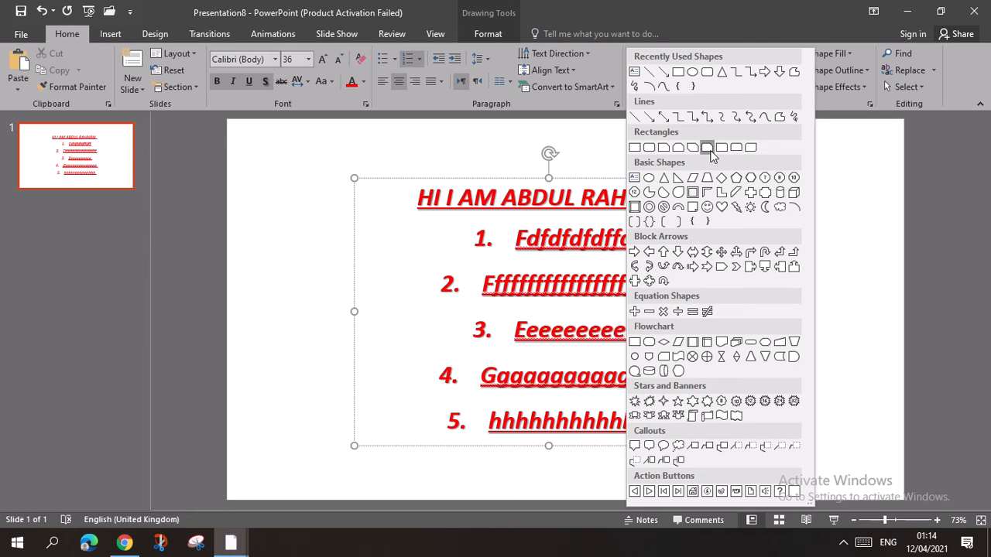
{"action": "left_click", "coordinate": [635, 148]}
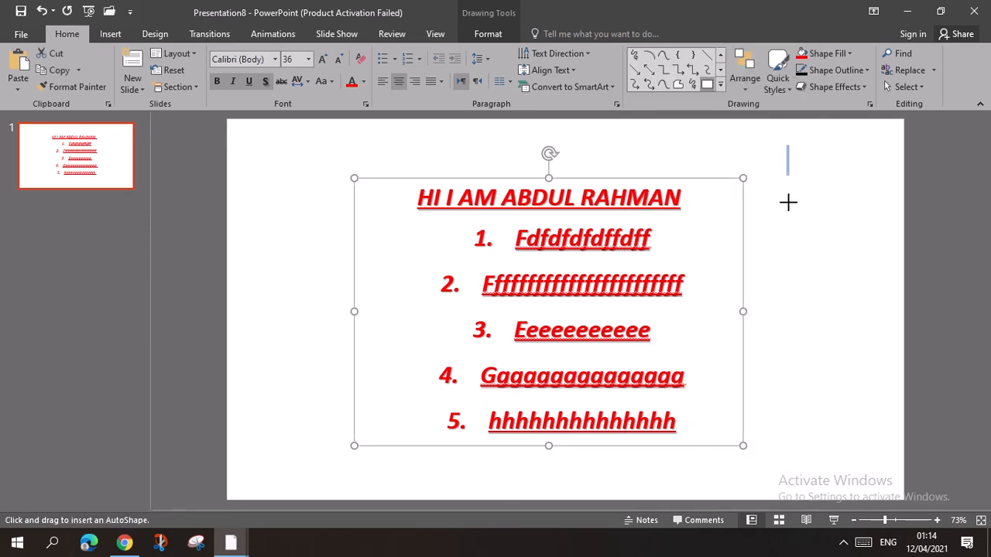
{"action": "left_click_drag", "start_coordinate": [789, 202], "coordinate": [850, 136]}
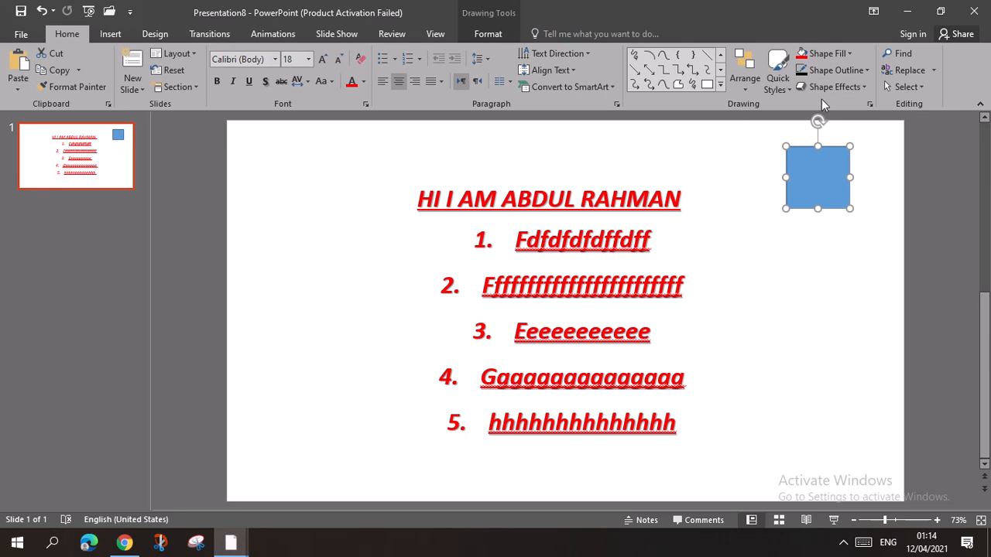
{"action": "left_click", "coordinate": [778, 81]}
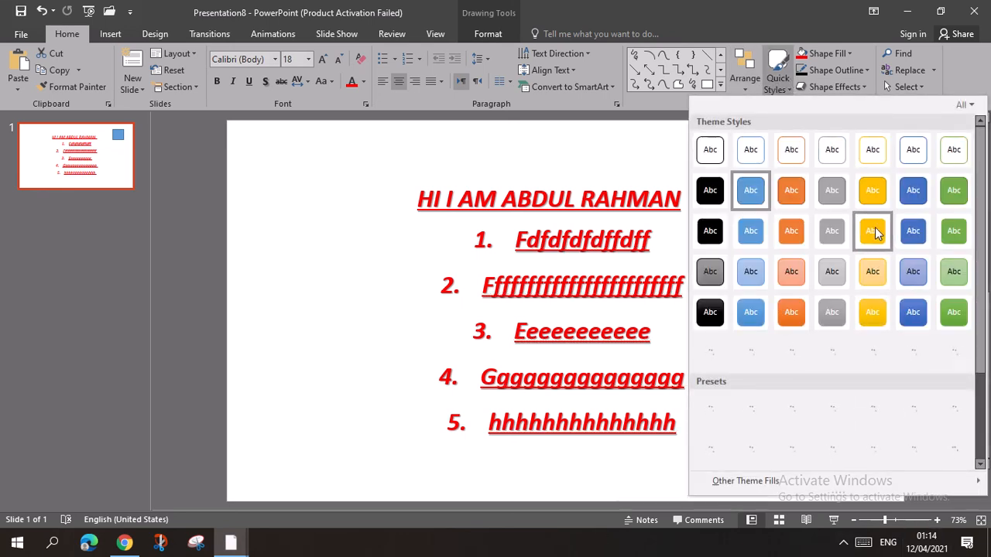
{"action": "scroll", "coordinate": [844, 317], "scroll_direction": "down", "scroll_amount": 3}
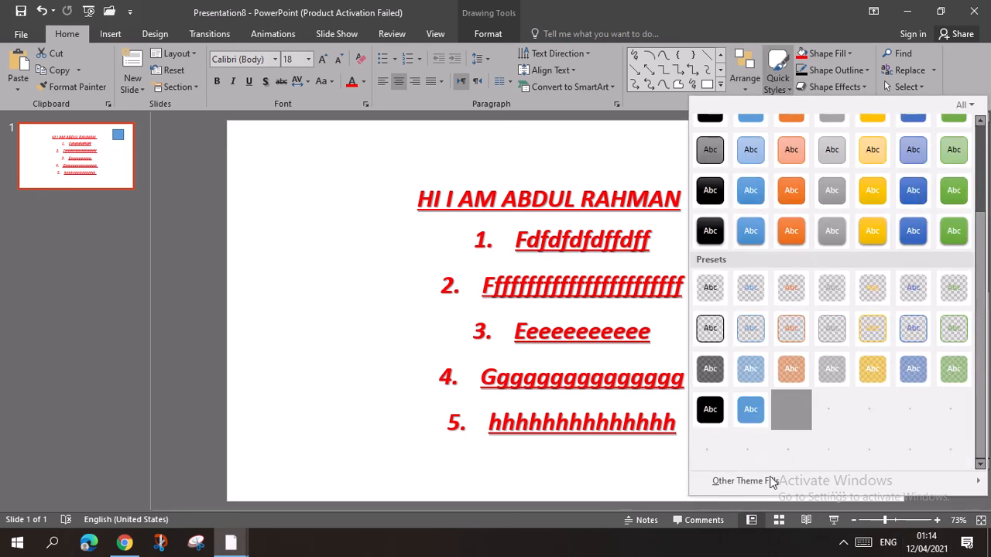
{"action": "left_click", "coordinate": [832, 369]}
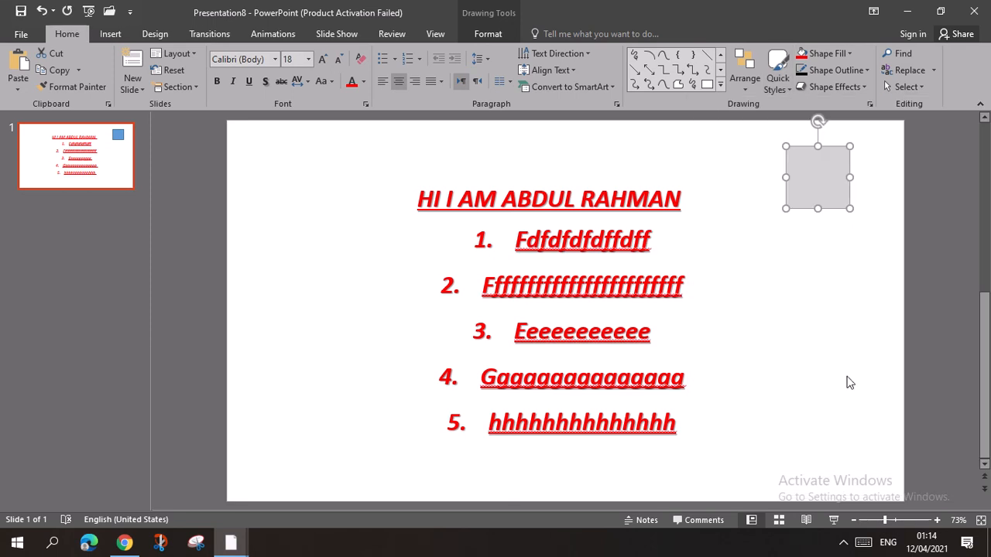
Fill the square with a custom bright red of RGB 252, 8, 8.
{"action": "left_click", "coordinate": [844, 56]}
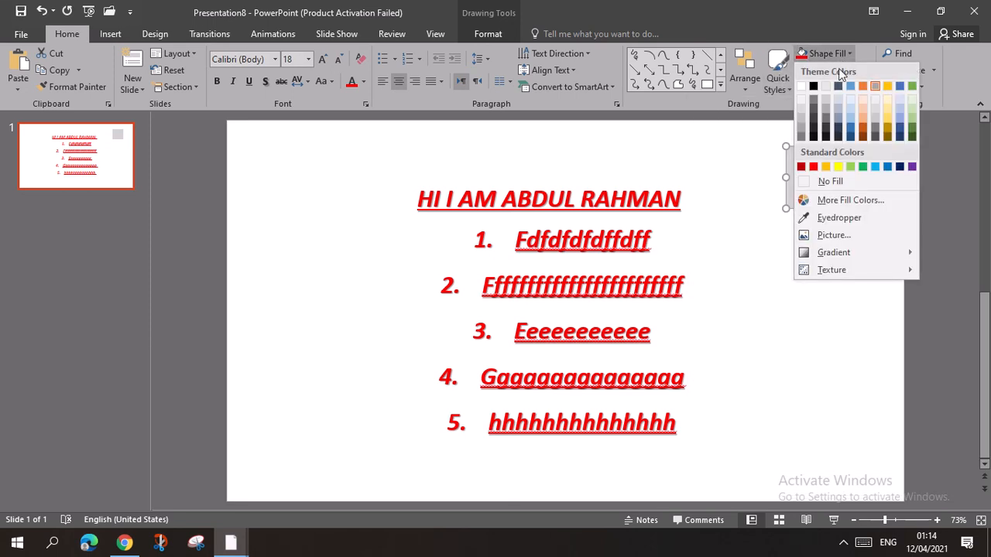
{"action": "left_click", "coordinate": [883, 201]}
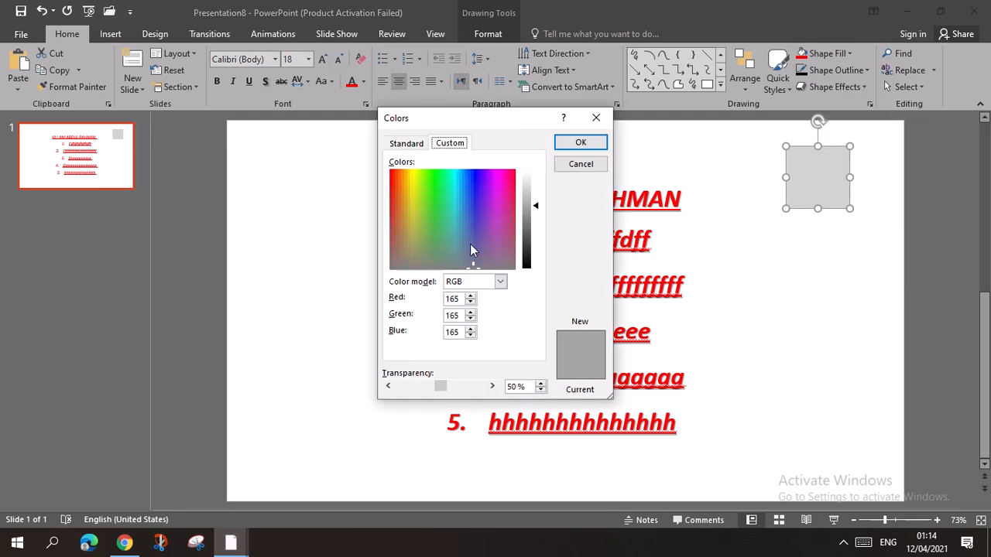
{"action": "left_click_drag", "start_coordinate": [470, 244], "coordinate": [290, 73]}
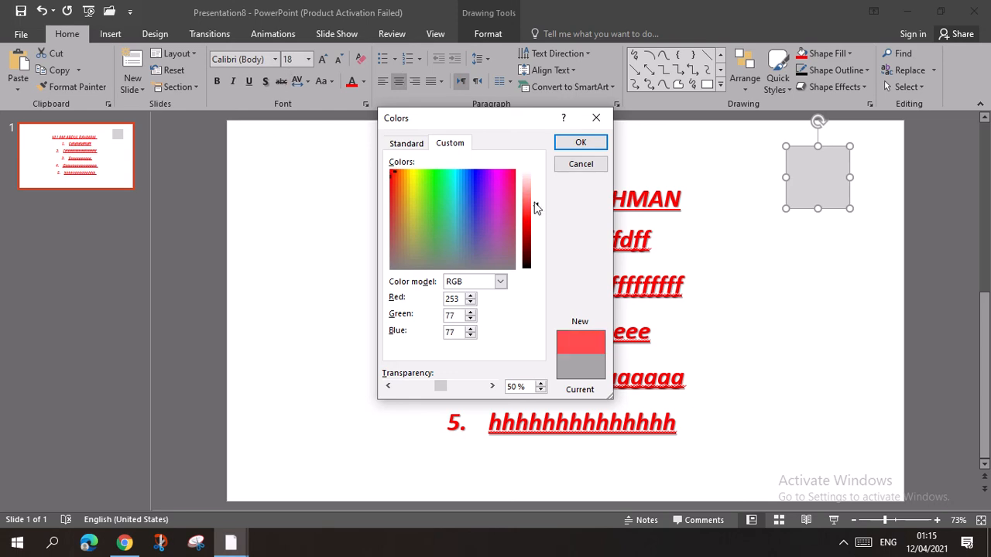
{"action": "left_click_drag", "start_coordinate": [536, 207], "coordinate": [535, 224]}
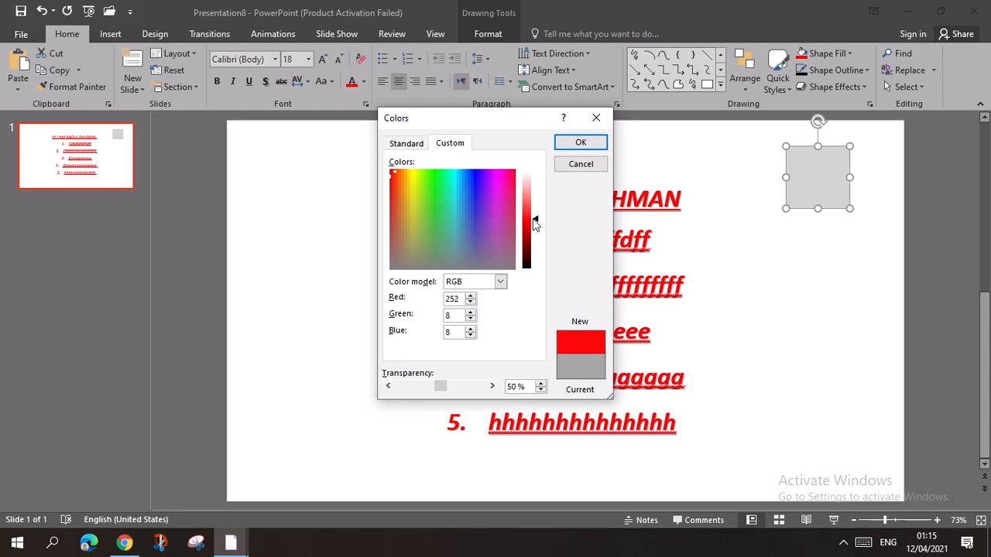
{"action": "left_click", "coordinate": [581, 143]}
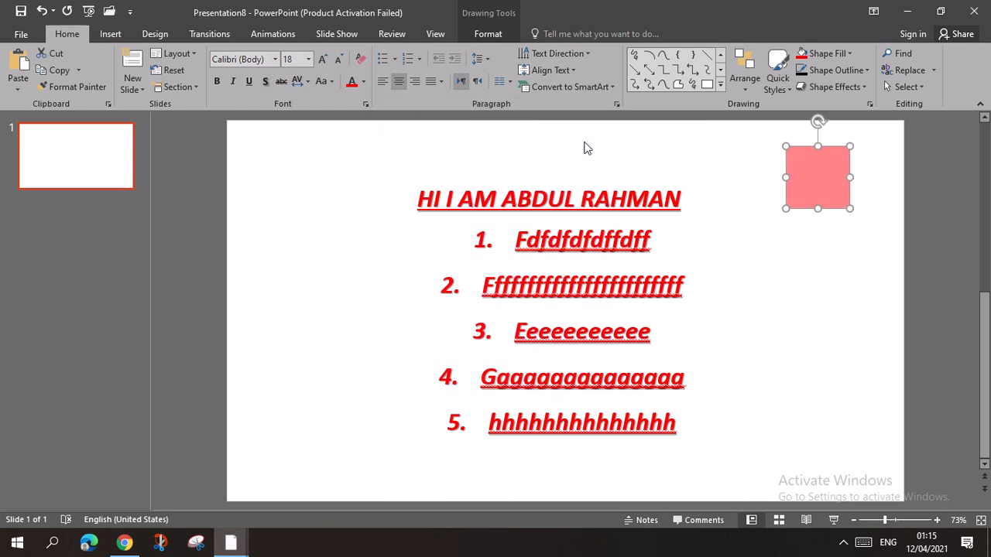
Change the square's fill to the standard red.
{"action": "left_click", "coordinate": [848, 53]}
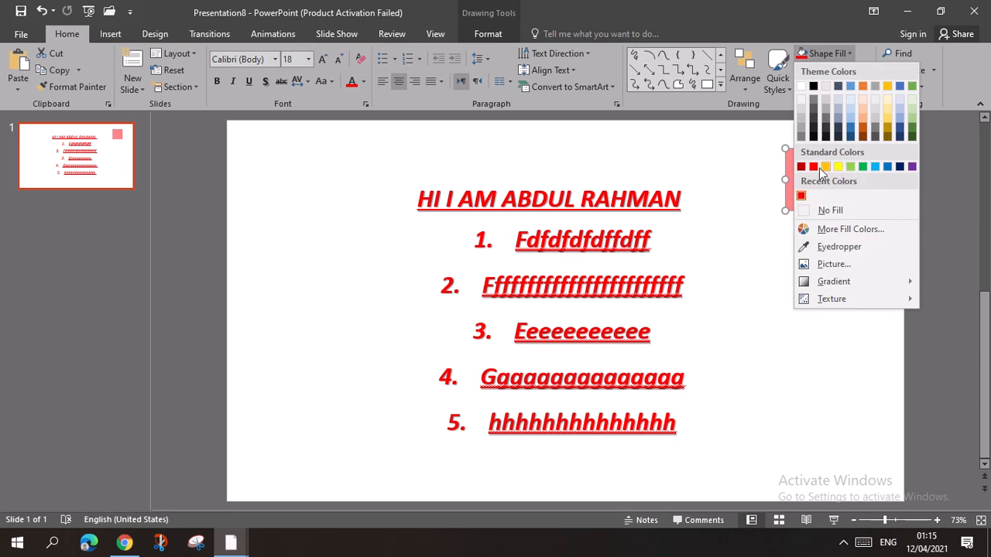
{"action": "left_click", "coordinate": [813, 167]}
{"action": "left_click", "coordinate": [840, 54]}
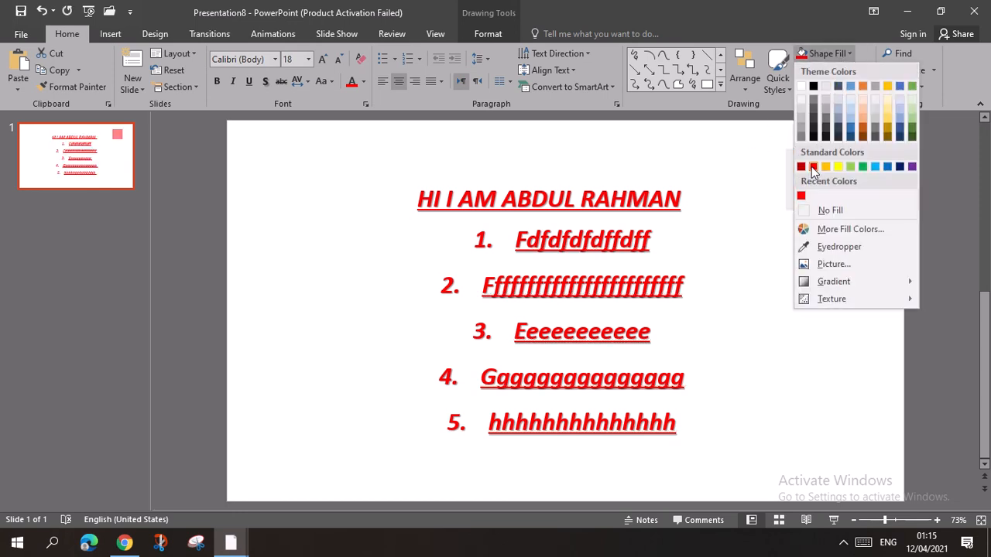
{"action": "left_click", "coordinate": [813, 166]}
Change the square's fill to the slightly darker red beside pure red in the standard colour palette.
{"action": "left_click", "coordinate": [842, 52]}
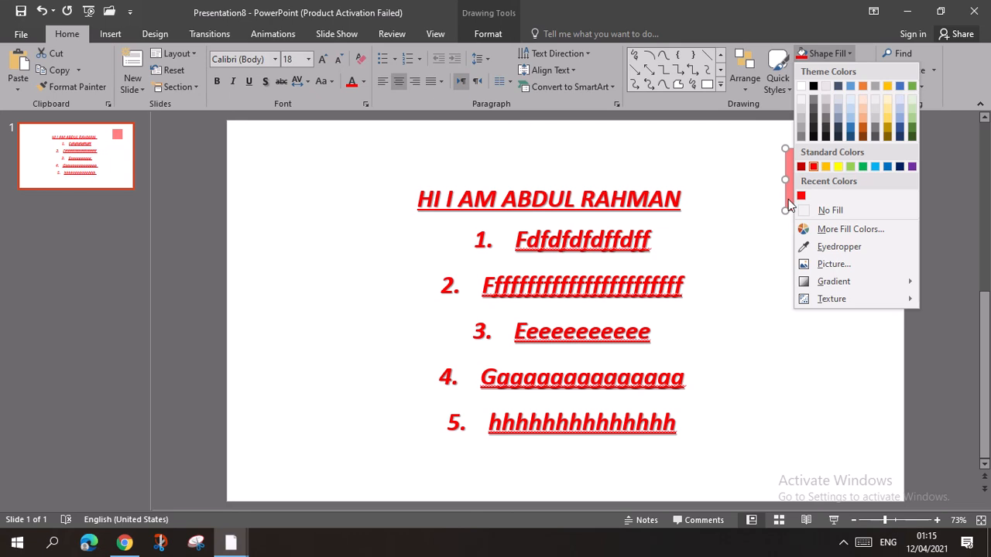
{"action": "left_click", "coordinate": [852, 228]}
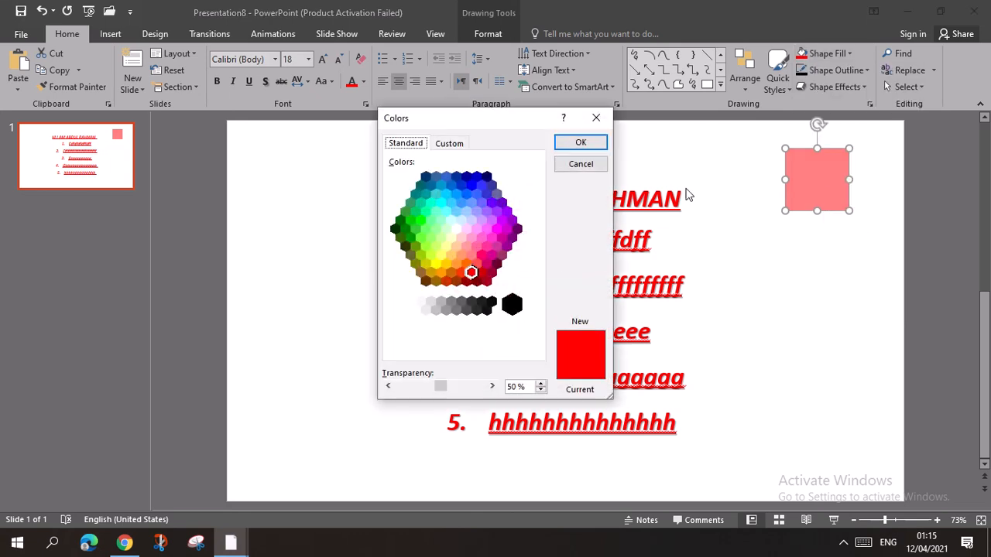
{"action": "left_click", "coordinate": [482, 274]}
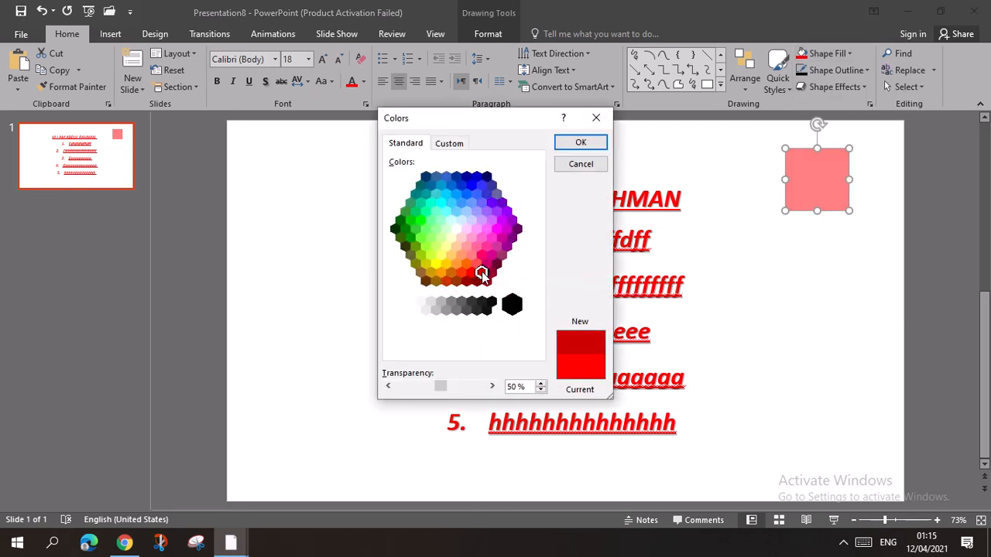
{"action": "left_click", "coordinate": [592, 144]}
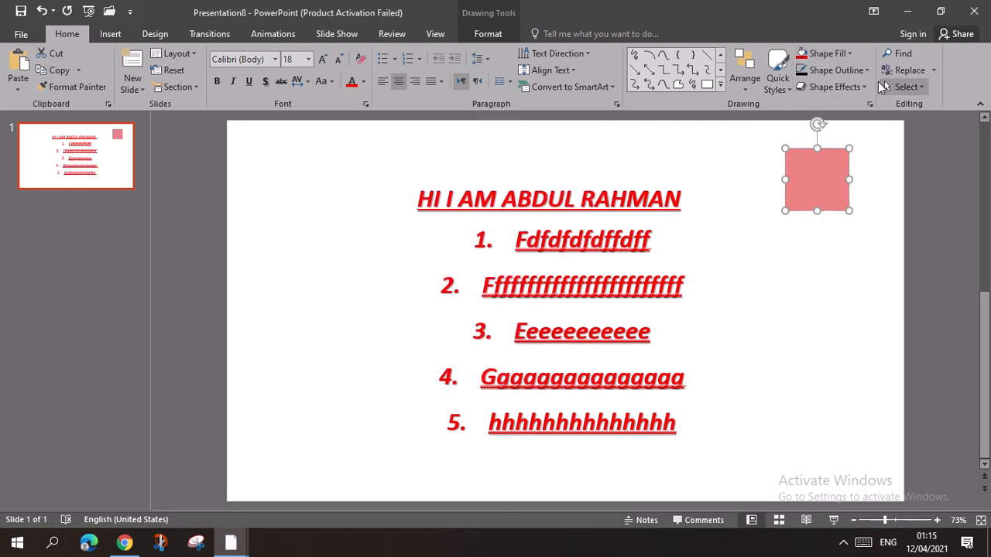
{"action": "left_click", "coordinate": [848, 53]}
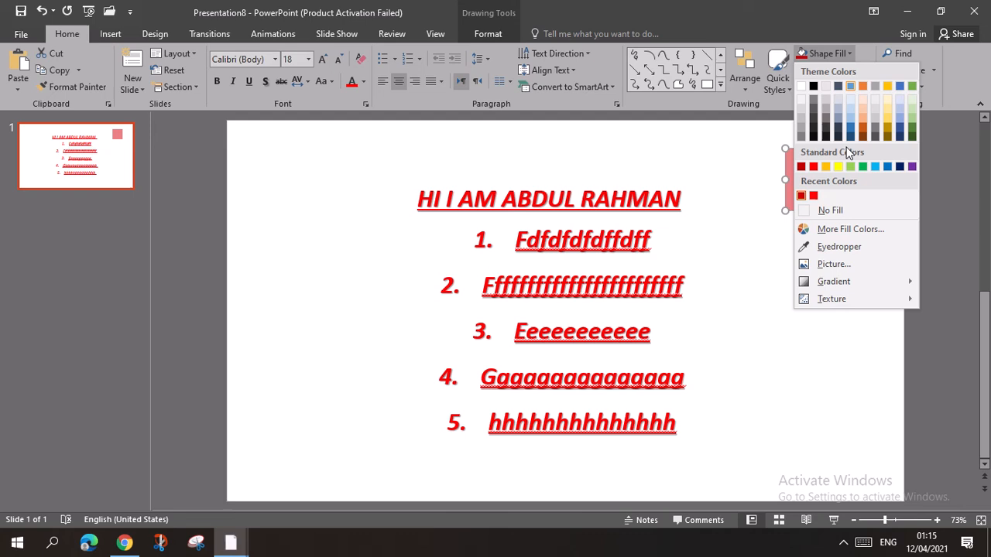
{"action": "left_click", "coordinate": [854, 231]}
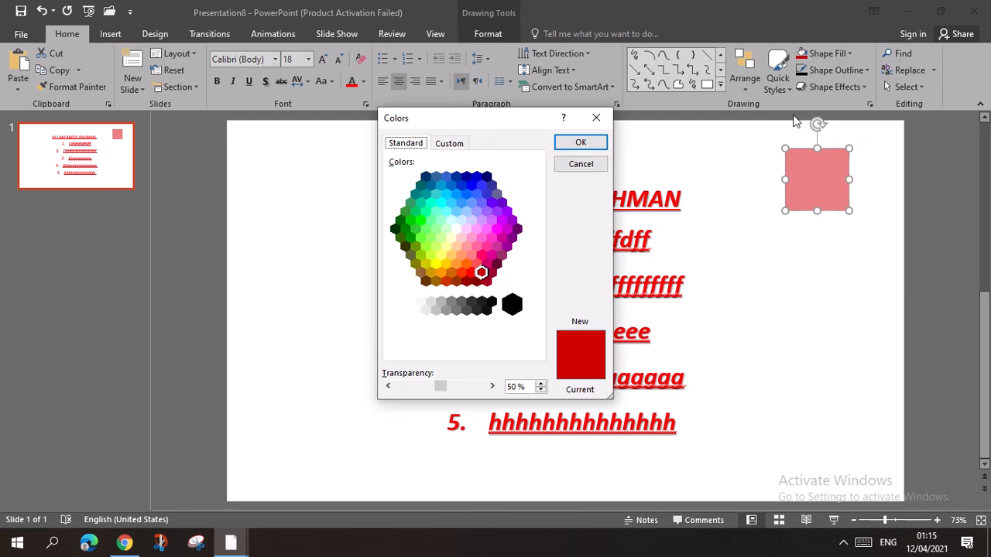
{"action": "left_click", "coordinate": [575, 142]}
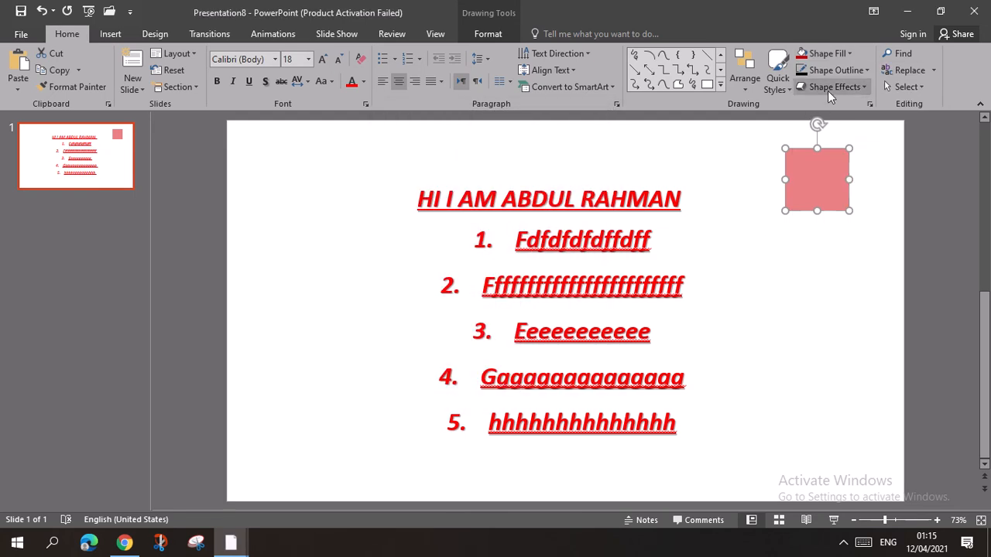
Darken the square's fill to a very deep red using the custom colour brightness.
{"action": "left_click", "coordinate": [850, 54]}
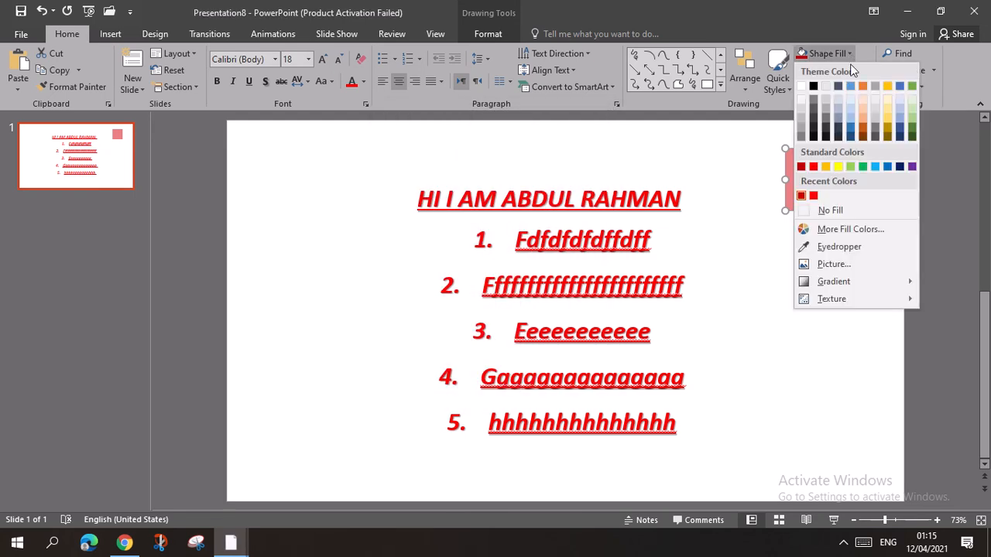
{"action": "left_click", "coordinate": [853, 227]}
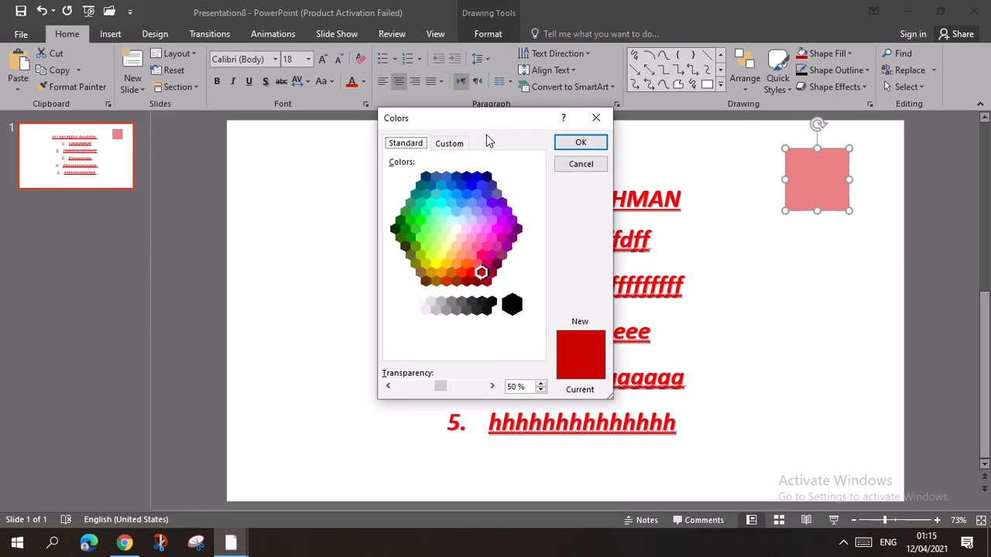
{"action": "left_click", "coordinate": [450, 144]}
{"action": "left_click_drag", "start_coordinate": [534, 233], "coordinate": [536, 259]}
{"action": "left_click", "coordinate": [580, 142]}
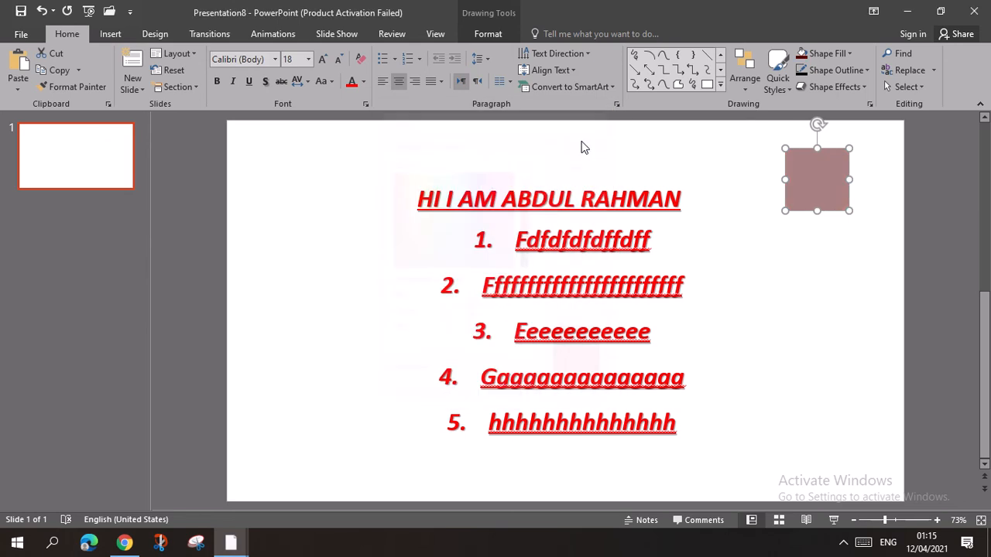
Outline the square in the recently used bright red, nudge it slightly left and down, and deselect it.
{"action": "mouse_move", "coordinate": [835, 198]}
{"action": "left_mouse_down"}
{"action": "mouse_move", "coordinate": [826, 226]}
{"action": "mouse_move", "coordinate": [832, 196]}
{"action": "left_mouse_up"}
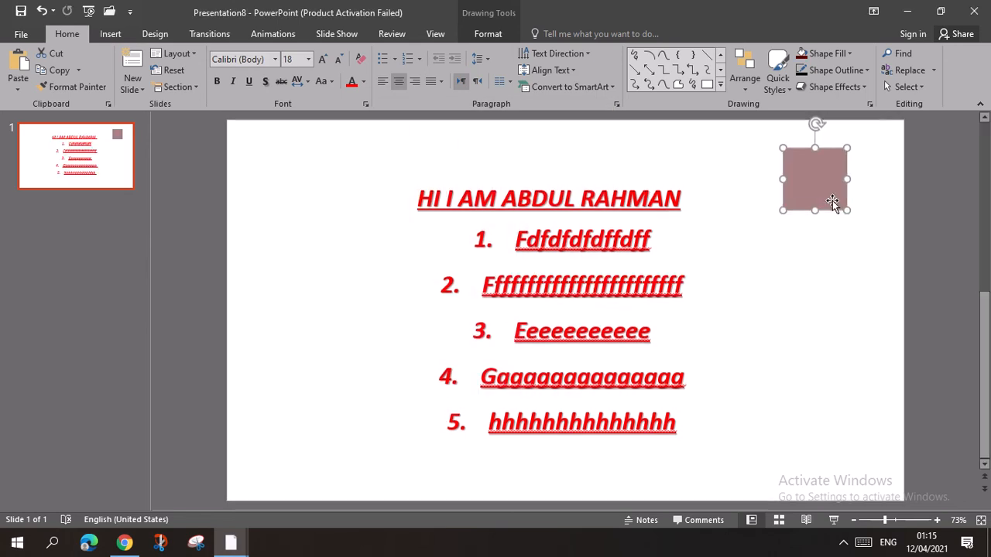
{"action": "left_click", "coordinate": [840, 71]}
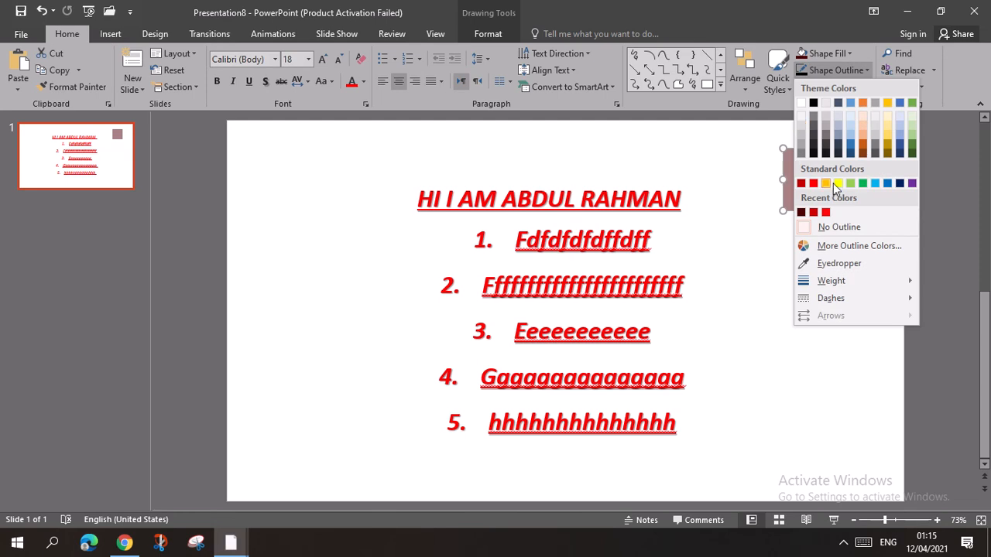
{"action": "left_click", "coordinate": [825, 212]}
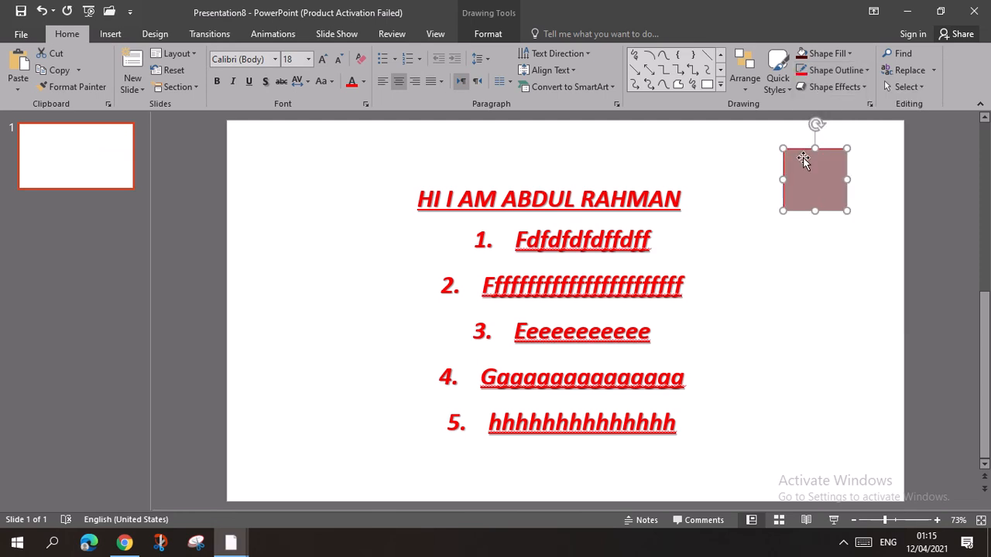
{"action": "left_click_drag", "start_coordinate": [833, 193], "coordinate": [831, 198]}
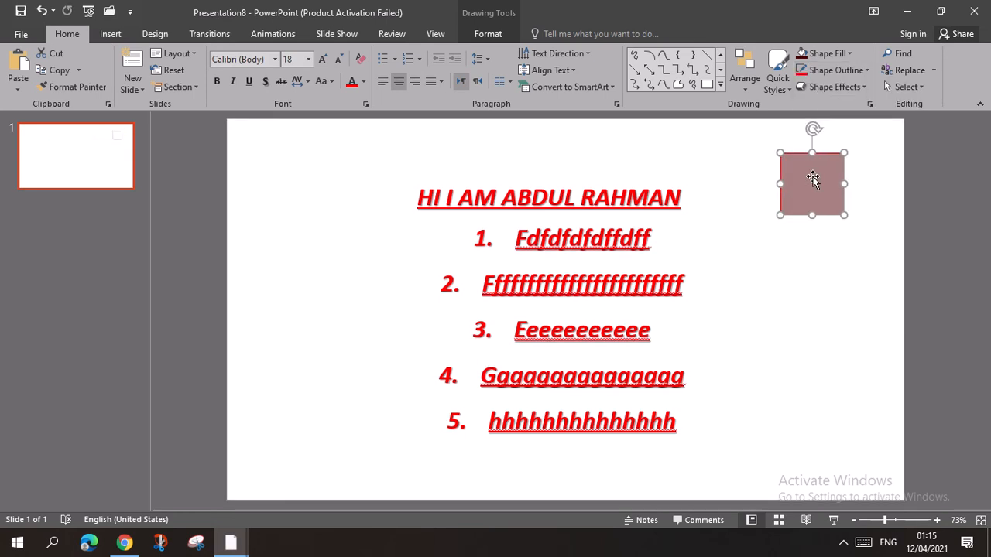
{"action": "left_click", "coordinate": [852, 236]}
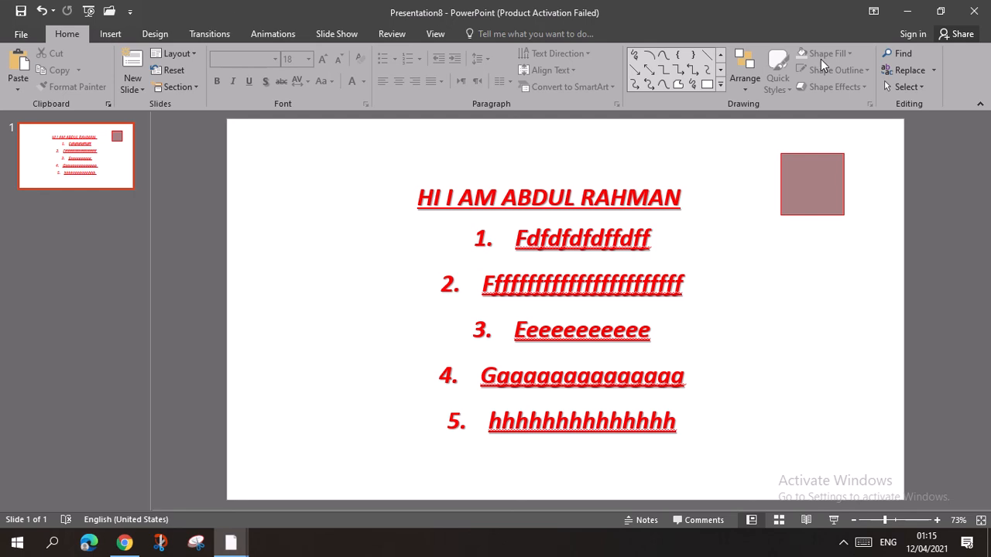
Examine the shape effect and outline options available for the square, and look over the objects that can be inserted.
{"action": "left_click", "coordinate": [818, 180]}
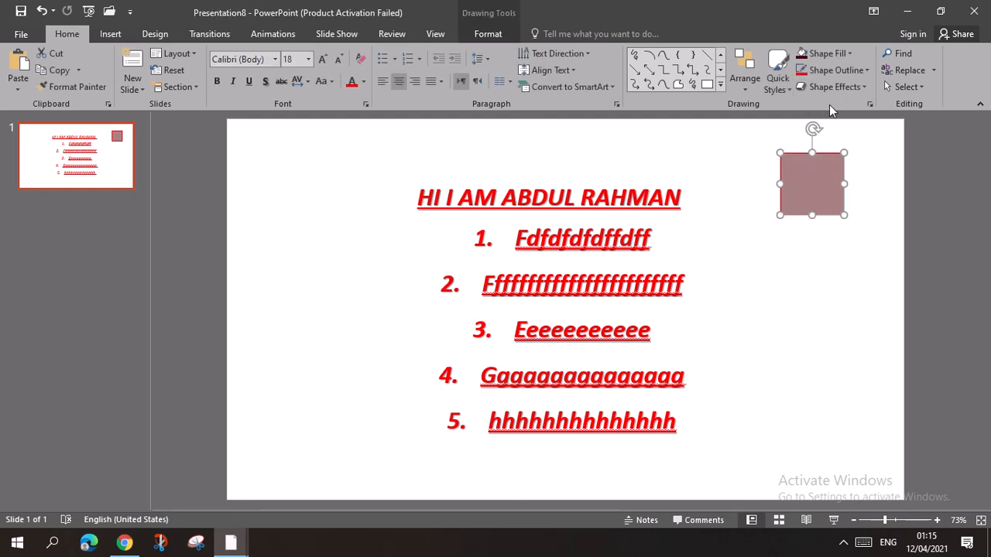
{"action": "left_click", "coordinate": [862, 88]}
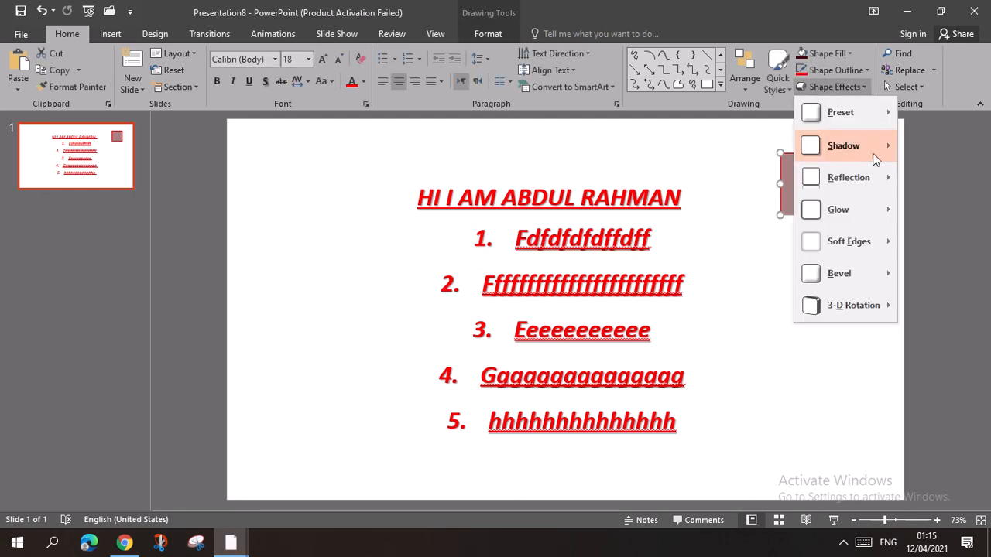
{"action": "left_click", "coordinate": [960, 172]}
{"action": "left_click", "coordinate": [853, 72]}
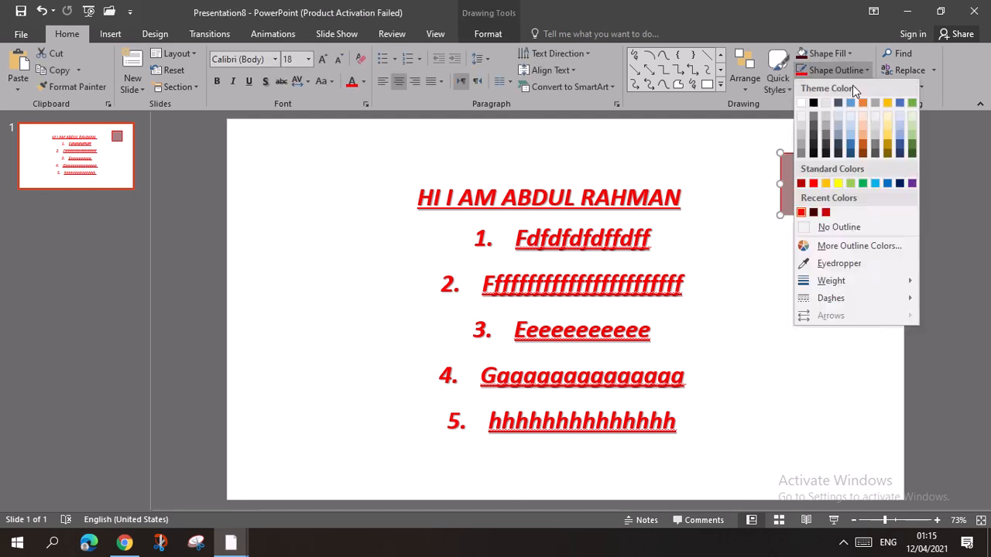
{"action": "left_click", "coordinate": [768, 126]}
{"action": "left_click", "coordinate": [856, 85]}
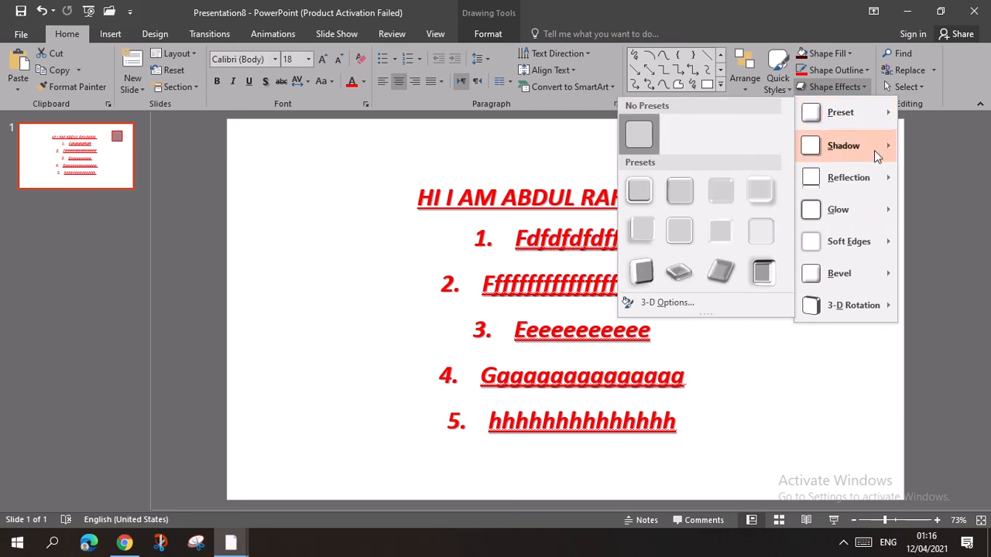
{"action": "left_click", "coordinate": [953, 200]}
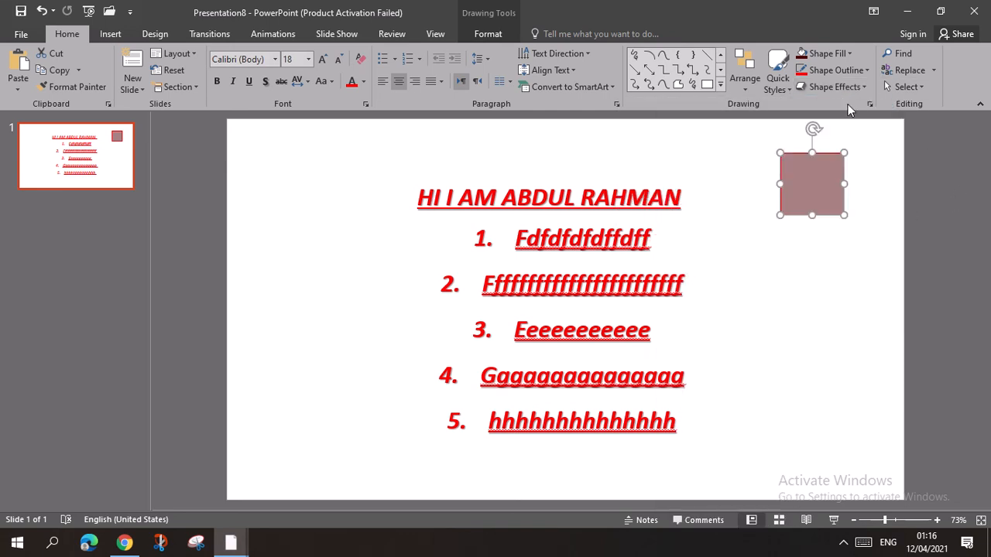
{"action": "left_click", "coordinate": [116, 37]}
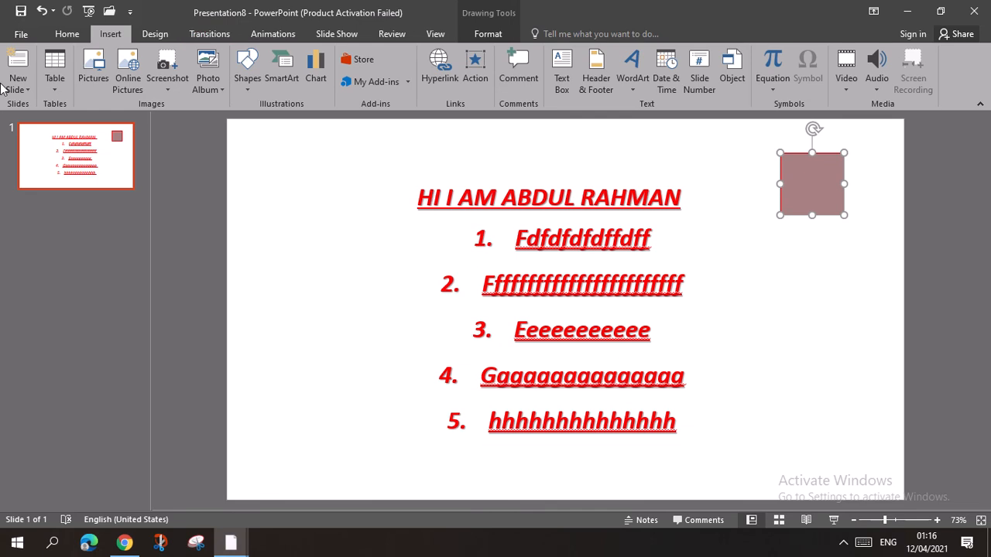
{"action": "left_click", "coordinate": [66, 34]}
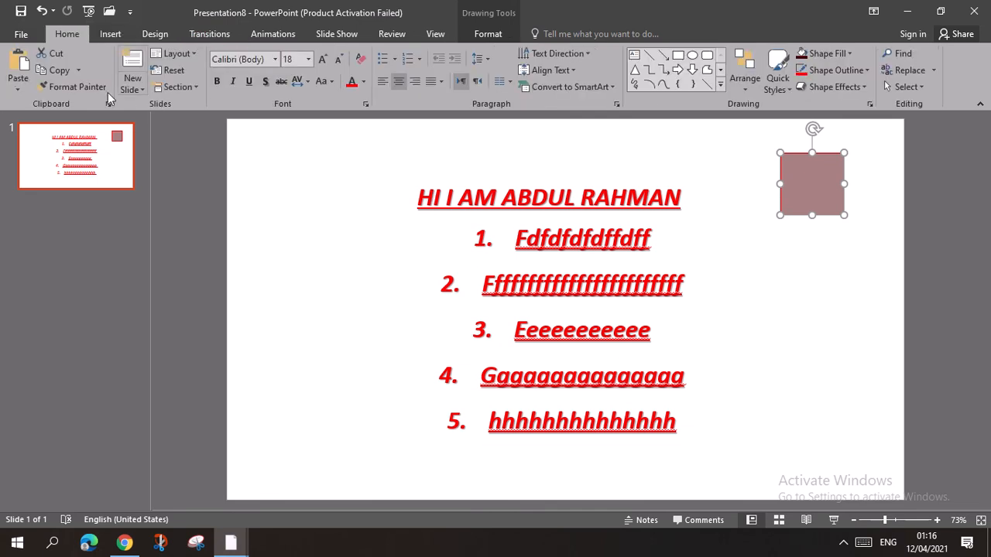
Add a new slide with the Blank layout after the text-and-square slide.
{"action": "left_click", "coordinate": [146, 84]}
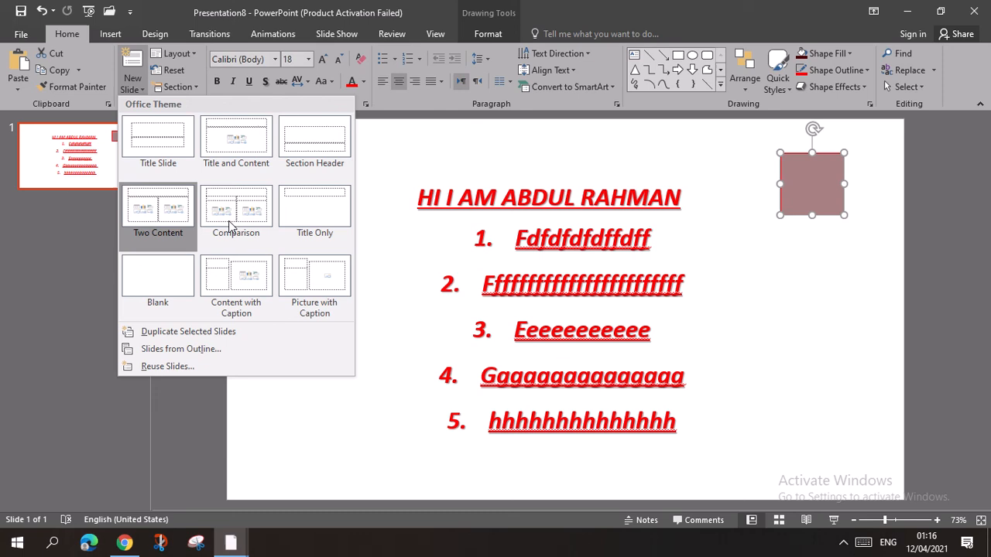
{"action": "left_click", "coordinate": [186, 270]}
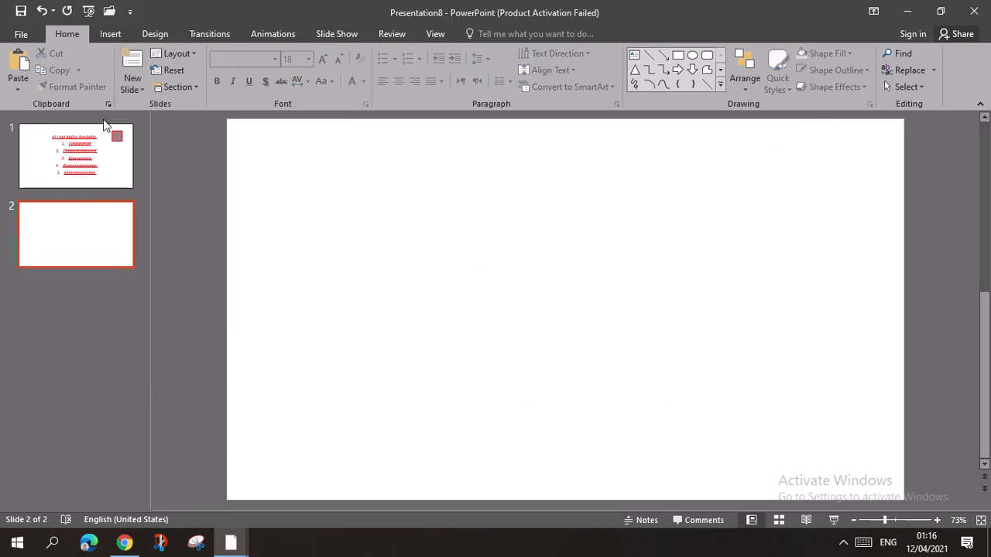
{"action": "left_click", "coordinate": [100, 180]}
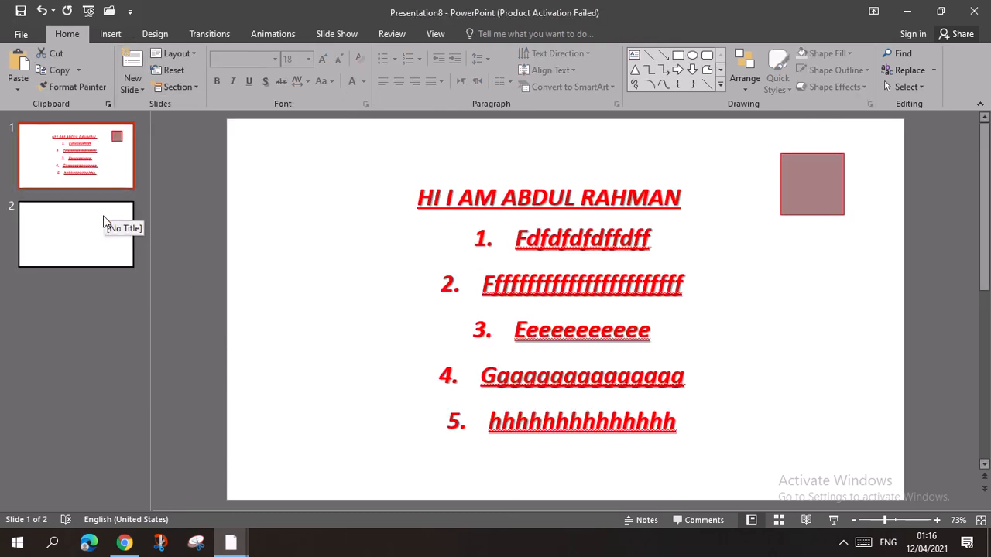
{"action": "right_click", "coordinate": [100, 215]}
Duplicate the blank second slide.
{"action": "left_click", "coordinate": [66, 233]}
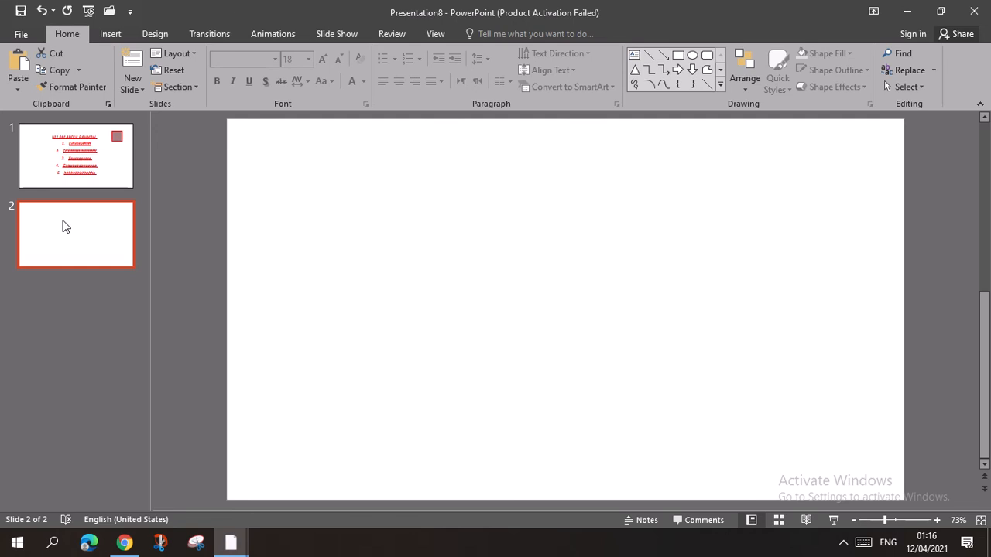
{"action": "right_click", "coordinate": [61, 231]}
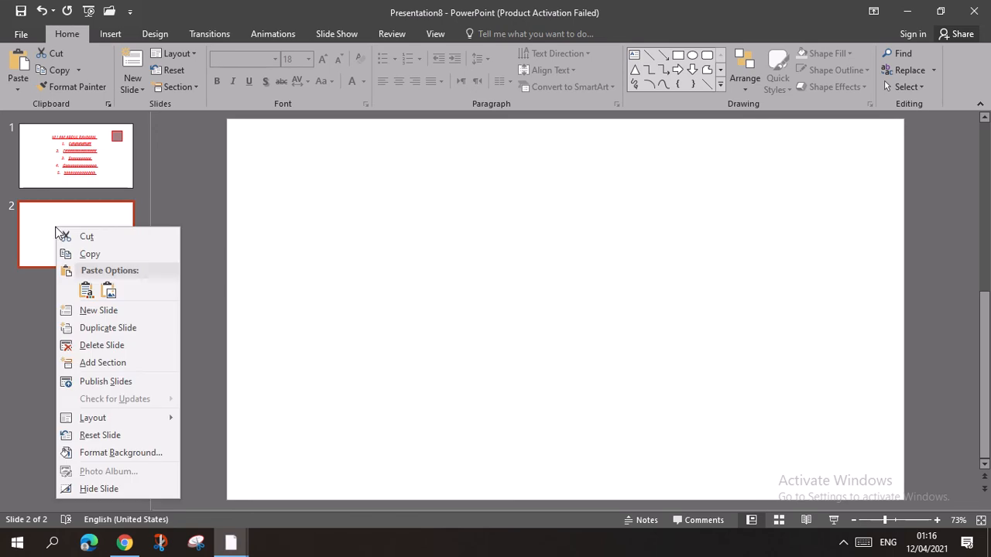
{"action": "left_click", "coordinate": [142, 328]}
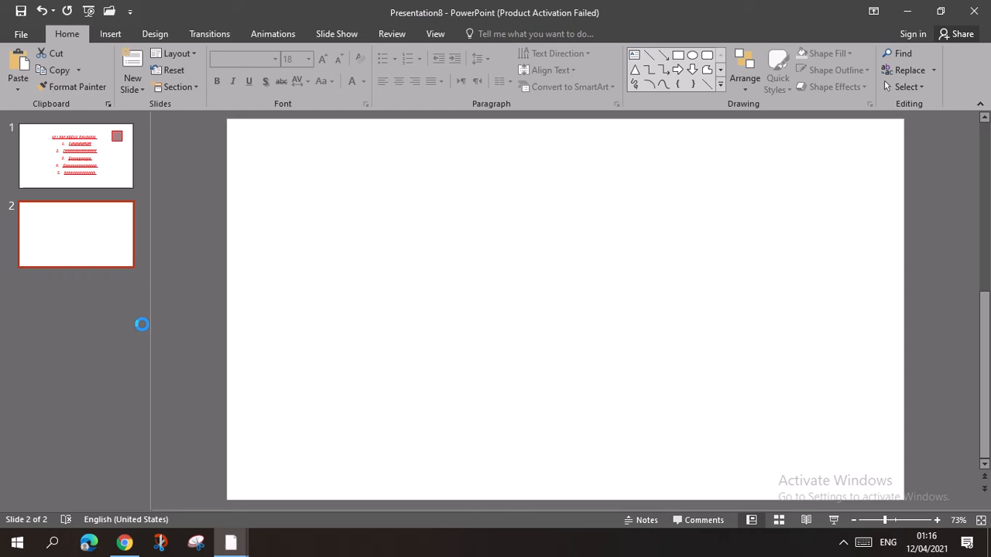
{"action": "left_click", "coordinate": [86, 258]}
{"action": "left_click", "coordinate": [90, 294]}
Duplicate the first slide with the numbered list and square, and delete the copy after comparing the two.
{"action": "left_click", "coordinate": [97, 172]}
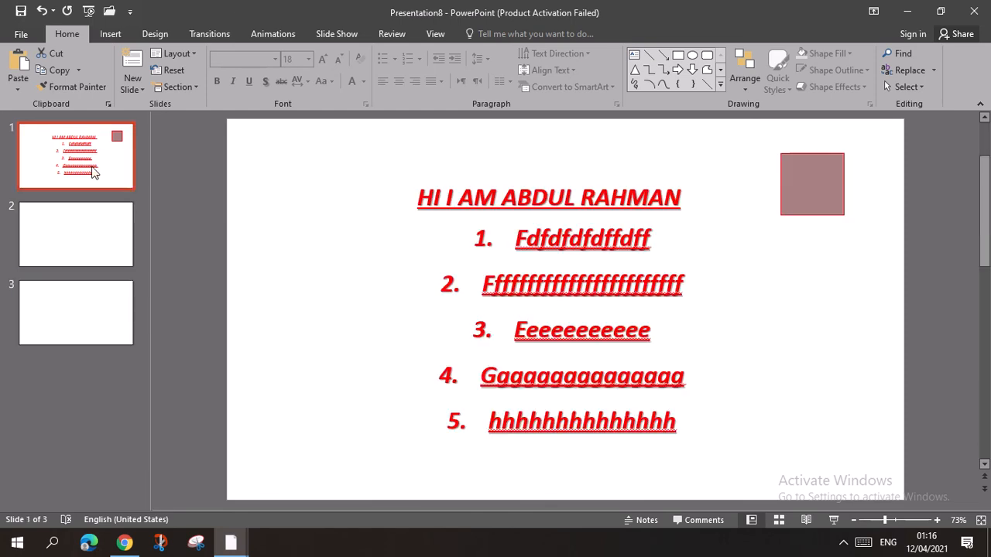
{"action": "right_click", "coordinate": [99, 168]}
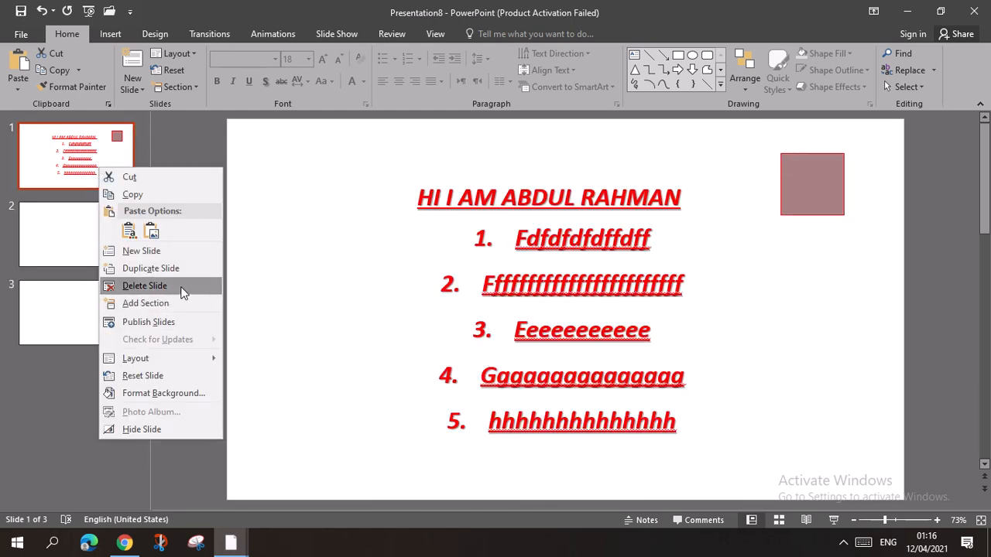
{"action": "left_click", "coordinate": [192, 269]}
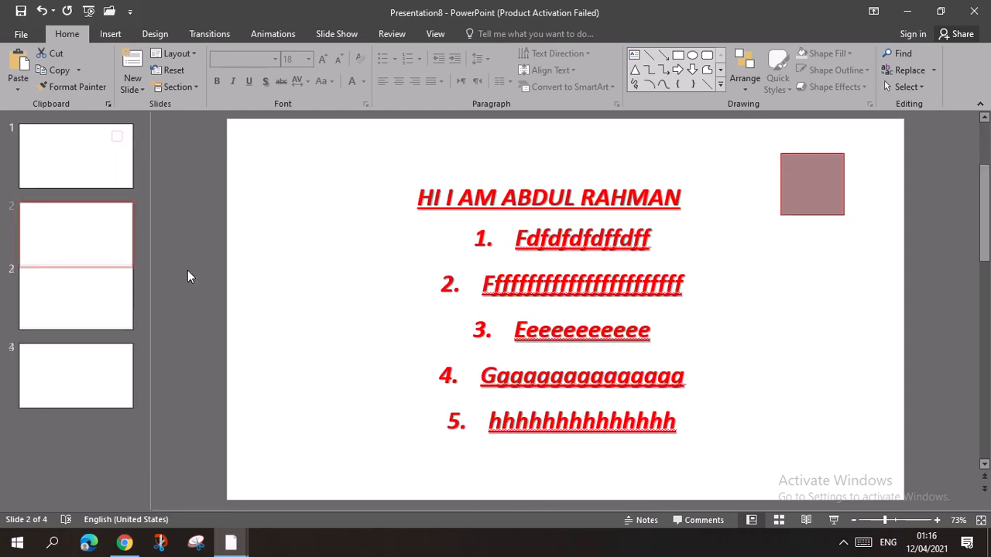
{"action": "left_click", "coordinate": [100, 174]}
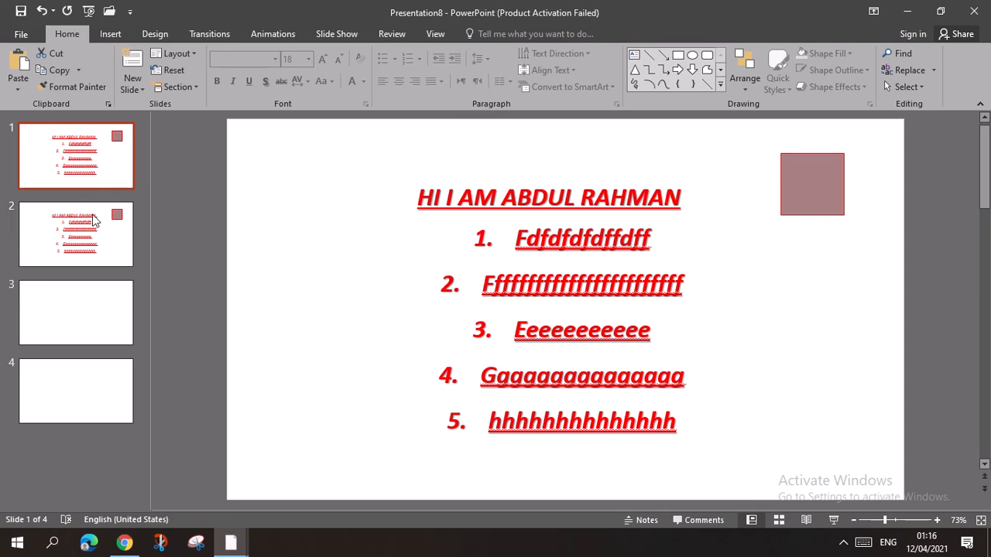
{"action": "left_click", "coordinate": [93, 222]}
{"action": "left_click", "coordinate": [92, 175]}
{"action": "left_click", "coordinate": [87, 239]}
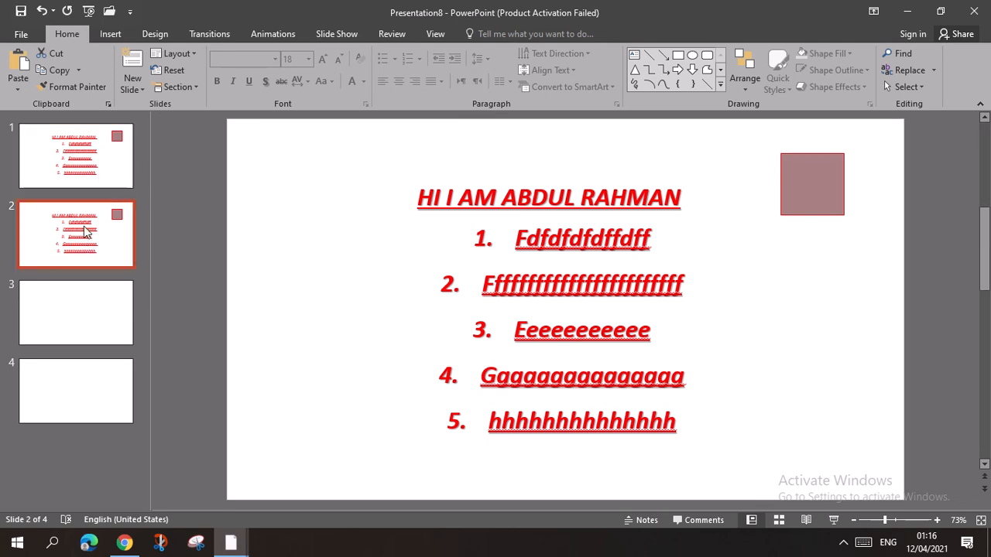
{"action": "key", "text": "Delete"}
{"action": "left_click", "coordinate": [97, 180]}
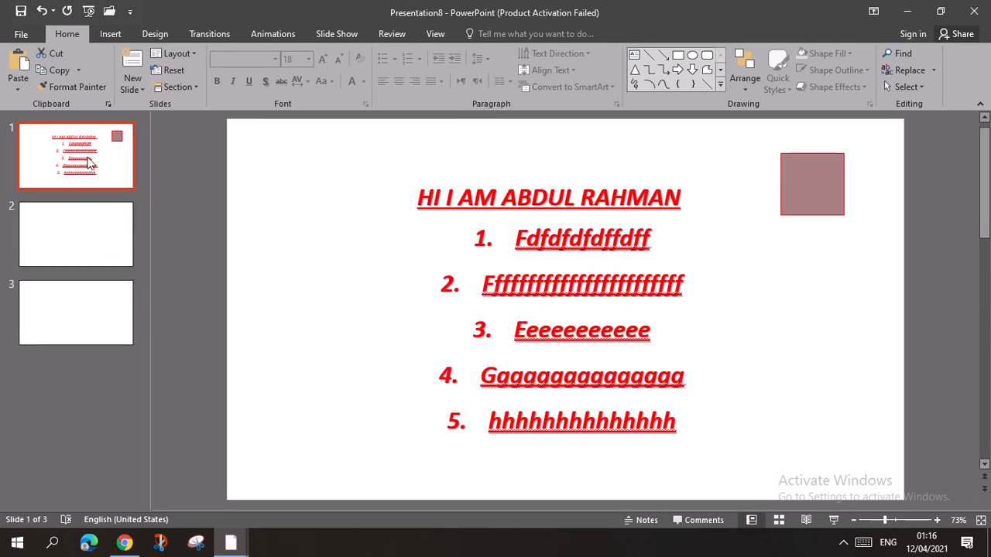
Try to publish the blank second slide and back out without saving the presentation.
{"action": "left_click", "coordinate": [80, 207]}
{"action": "right_click", "coordinate": [81, 220]}
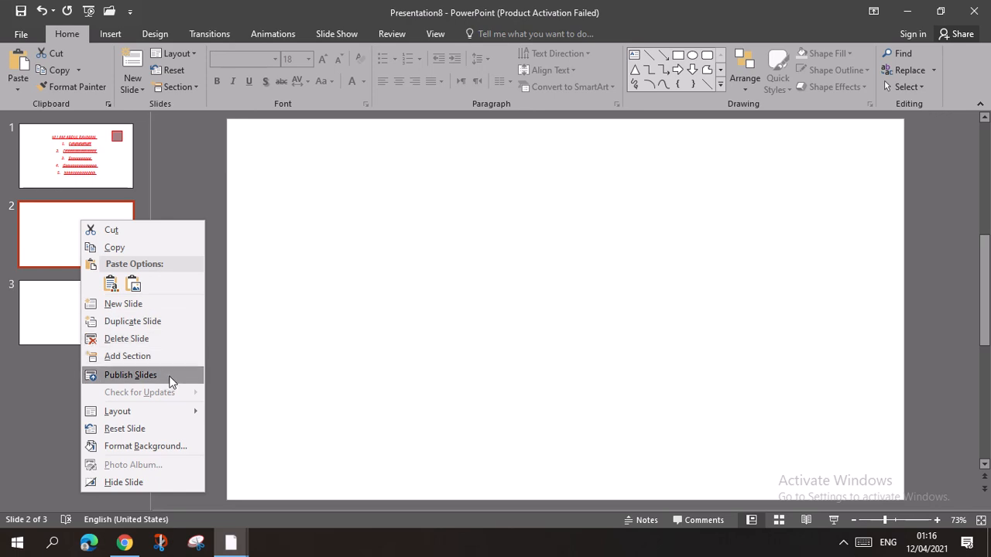
{"action": "left_click", "coordinate": [170, 375]}
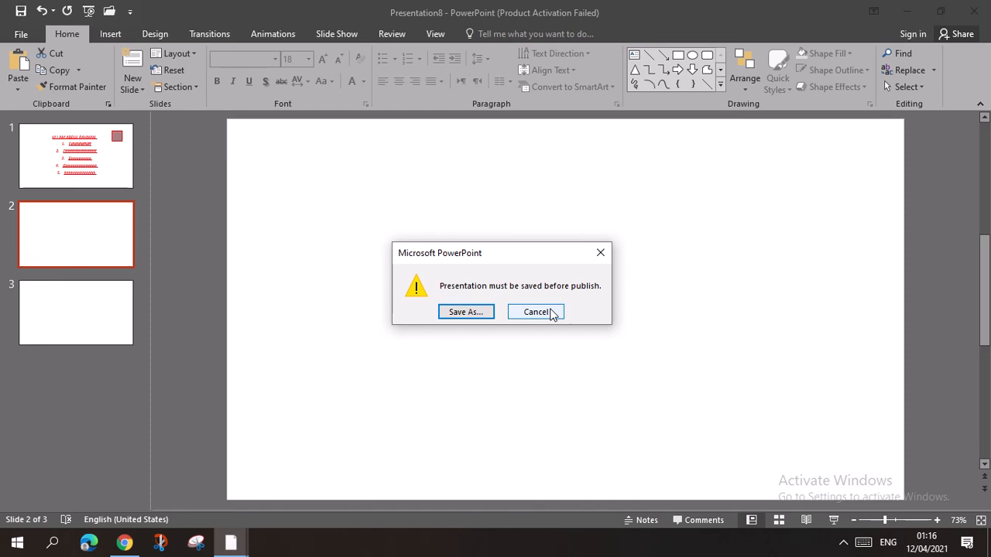
{"action": "left_click", "coordinate": [534, 312]}
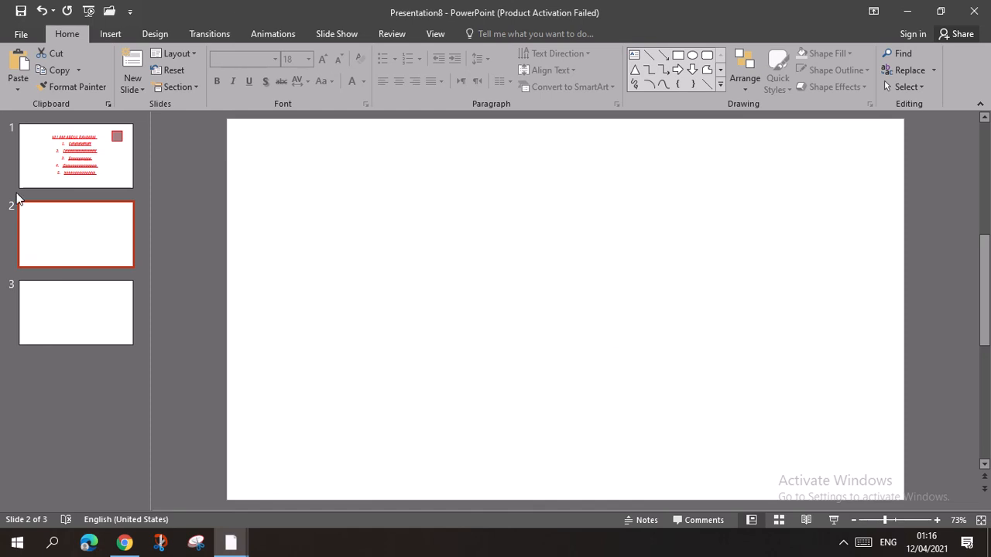
Cut the red square from the first slide and undo the cut.
{"action": "left_click", "coordinate": [84, 162]}
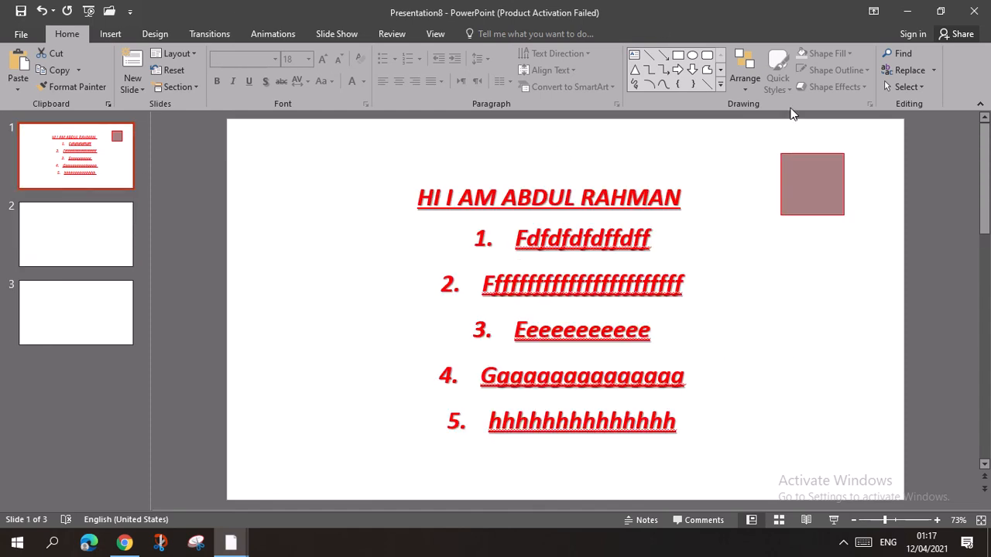
{"action": "left_click", "coordinate": [807, 179]}
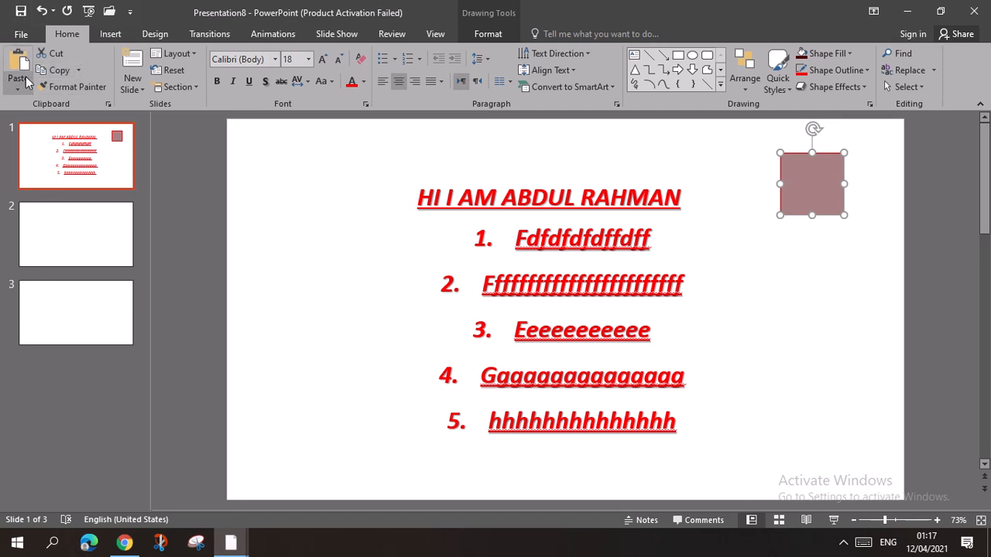
{"action": "left_click", "coordinate": [563, 199]}
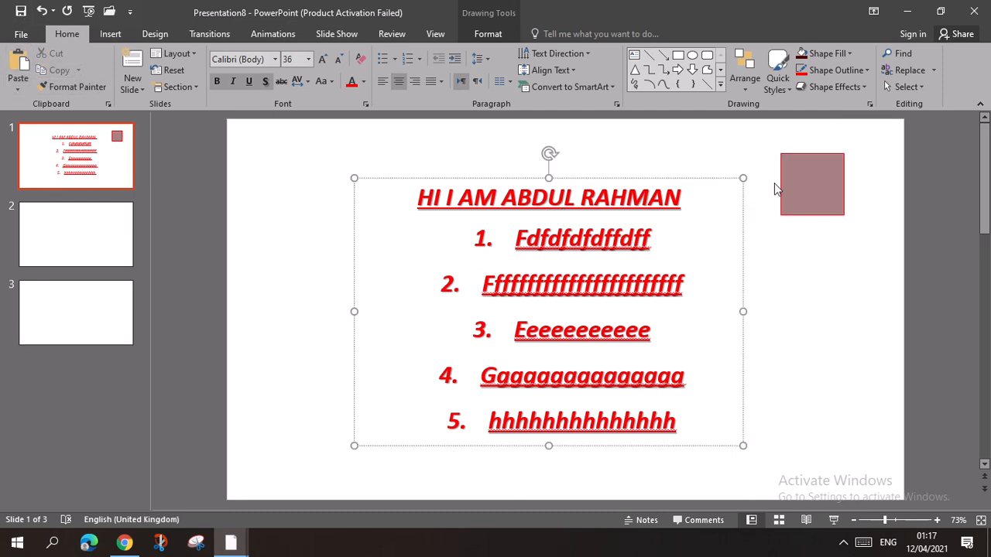
{"action": "left_click", "coordinate": [783, 186]}
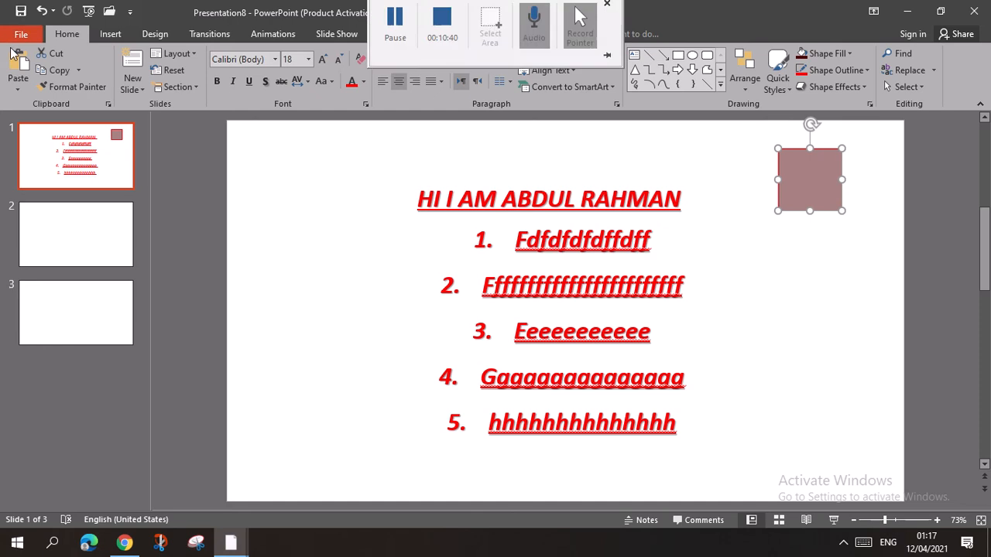
{"action": "left_click", "coordinate": [52, 53]}
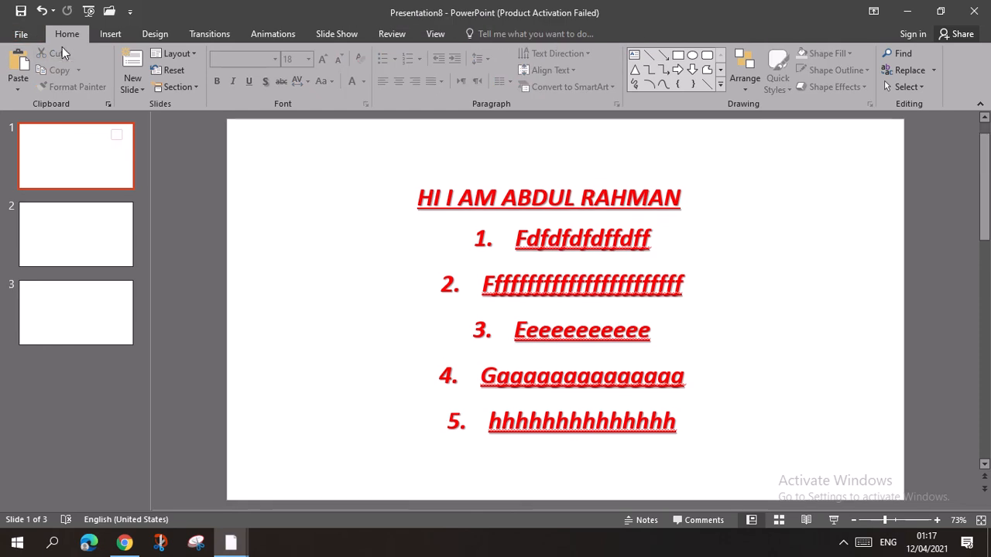
{"action": "left_click", "coordinate": [42, 11]}
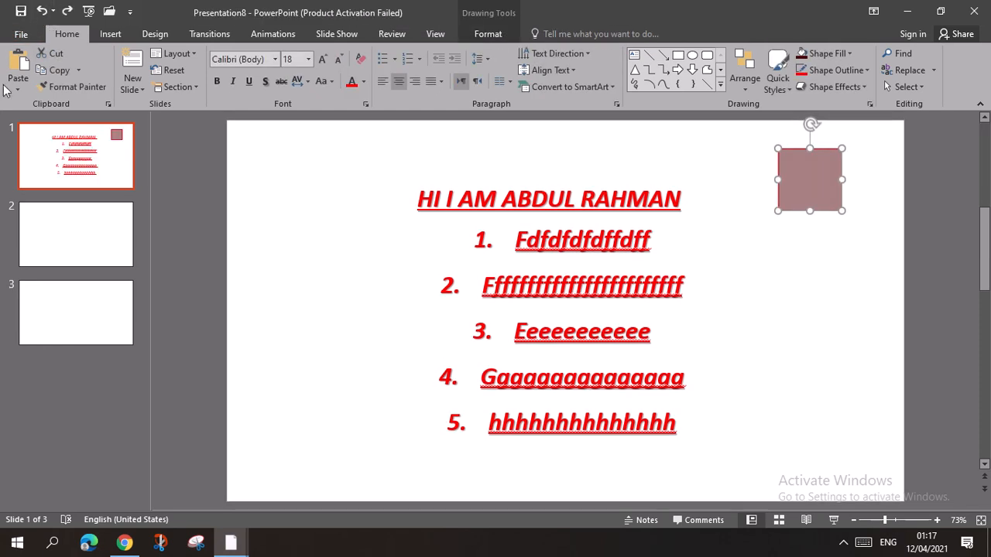
Copy the square, paste it as a picture, and place the pasted picture just below the original square.
{"action": "left_click", "coordinate": [51, 72]}
{"action": "right_click", "coordinate": [799, 272]}
{"action": "left_click", "coordinate": [851, 295]}
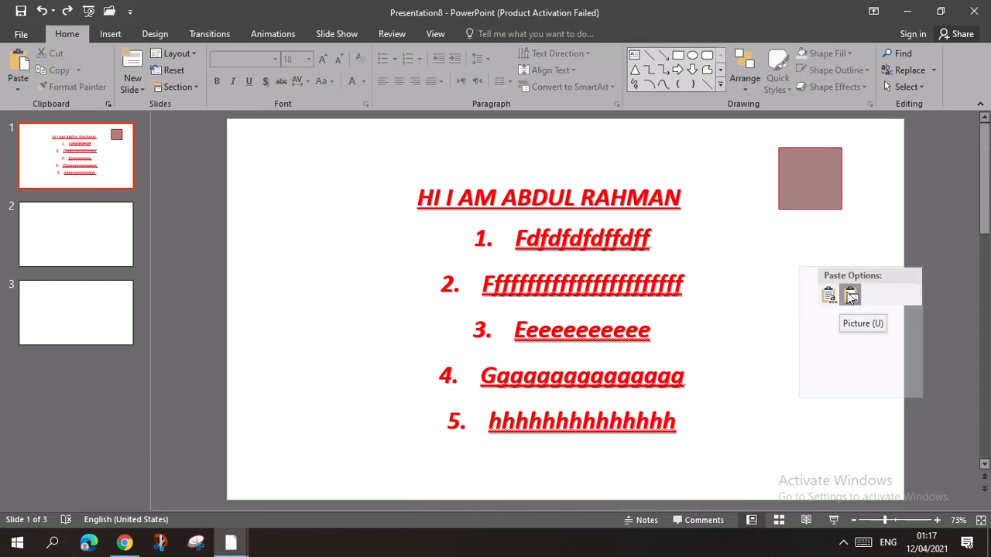
{"action": "left_click", "coordinate": [851, 295]}
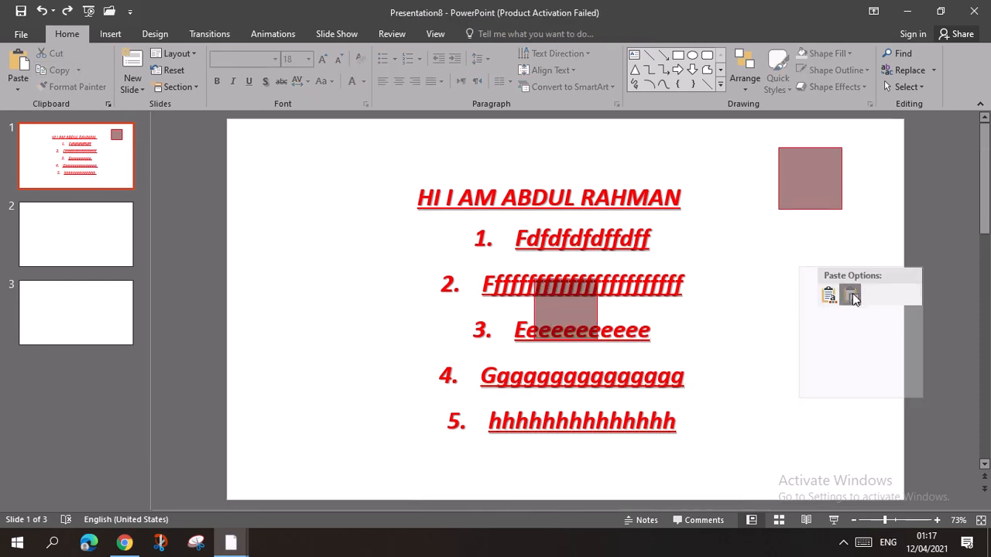
{"action": "left_click_drag", "start_coordinate": [580, 315], "coordinate": [822, 245]}
Delete the original square above the pasted picture.
{"action": "left_click", "coordinate": [809, 185]}
{"action": "left_click", "coordinate": [807, 175]}
{"action": "key", "text": "Delete"}
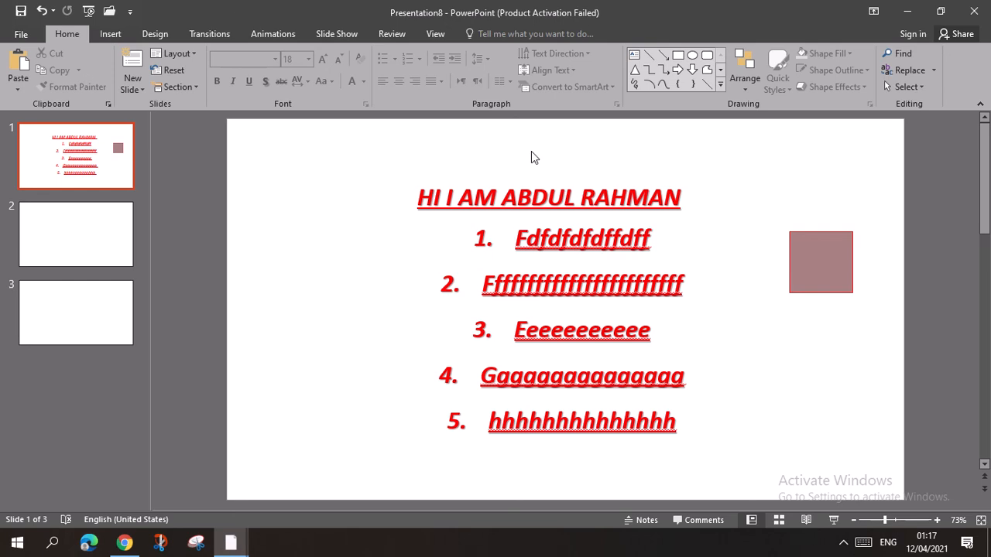
Try the Format Painter on the pasted square picture and shift the picture slightly left.
{"action": "left_click", "coordinate": [807, 288]}
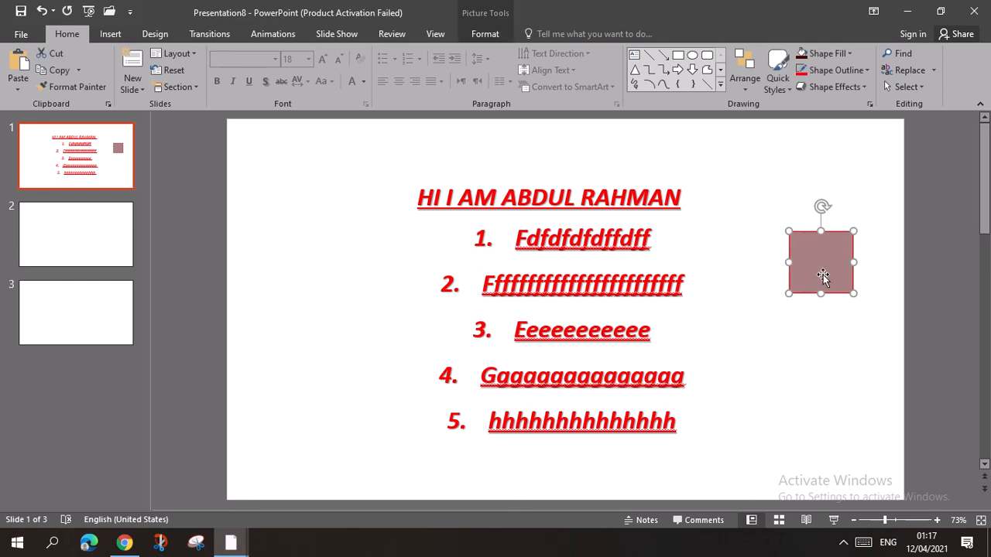
{"action": "left_click", "coordinate": [26, 91]}
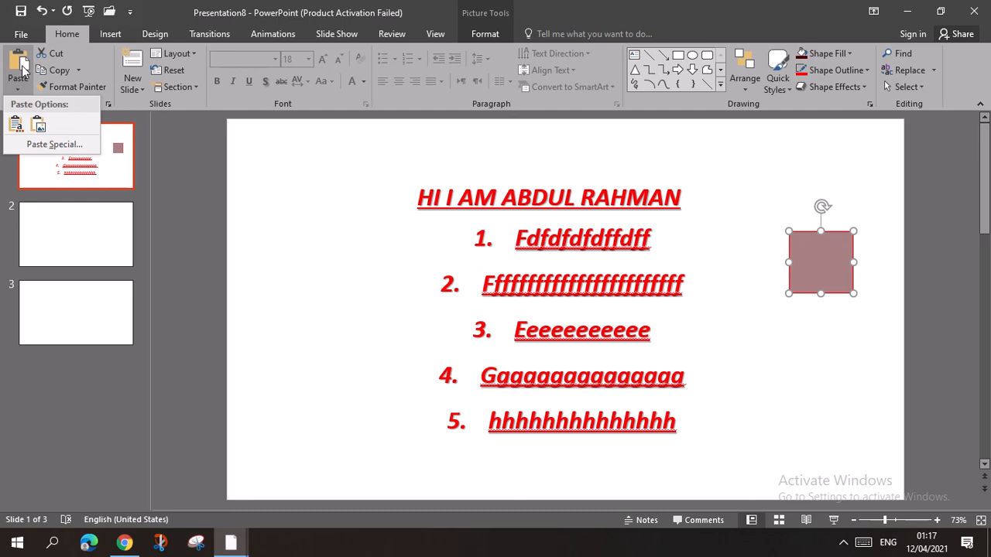
{"action": "left_click", "coordinate": [154, 198]}
{"action": "left_click", "coordinate": [71, 87]}
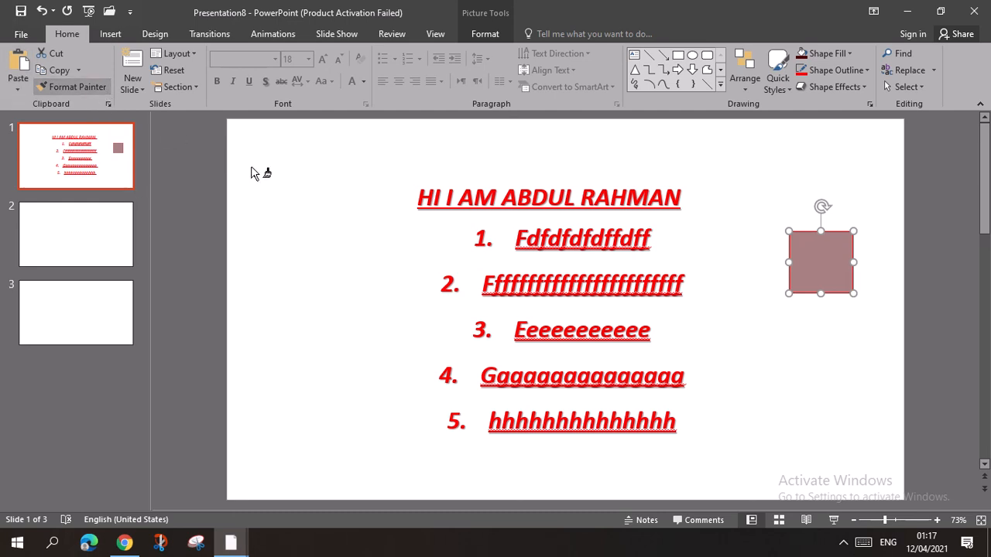
{"action": "left_click", "coordinate": [821, 264]}
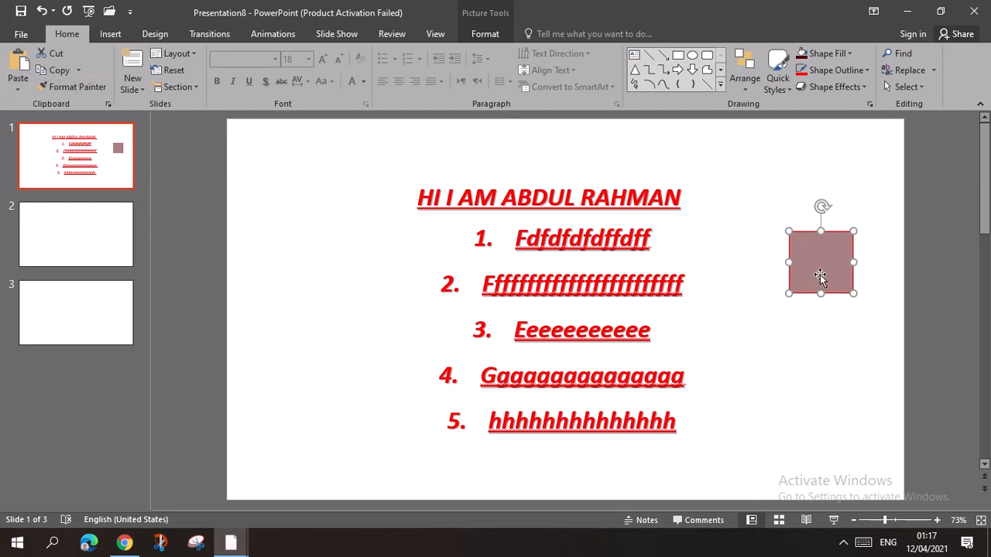
{"action": "left_click_drag", "start_coordinate": [823, 272], "coordinate": [805, 272]}
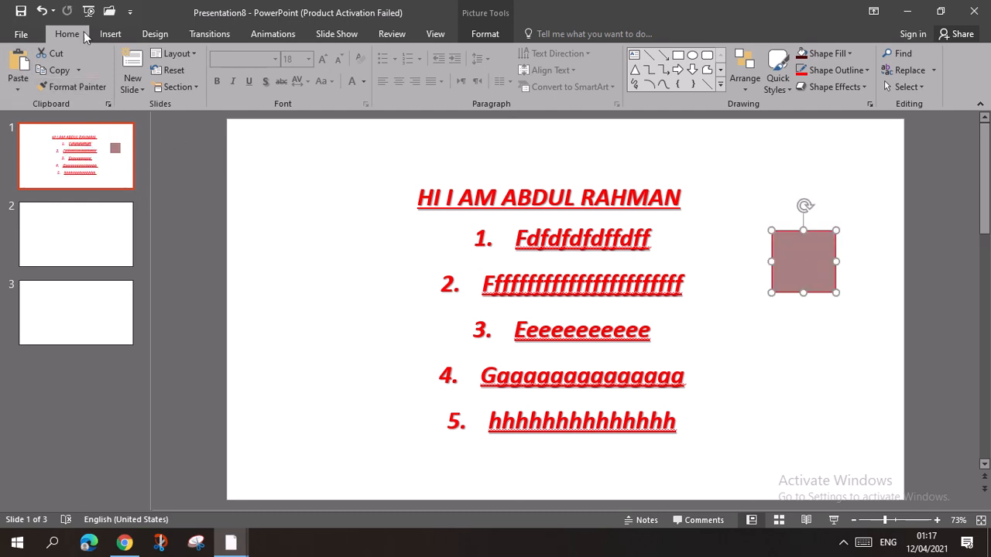
{"action": "left_click", "coordinate": [111, 34]}
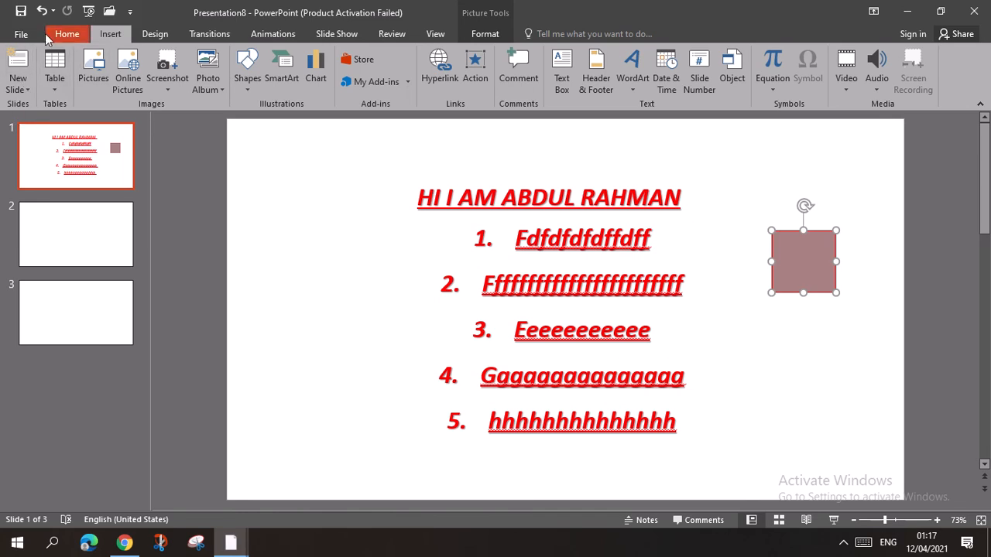
{"action": "left_click", "coordinate": [17, 87]}
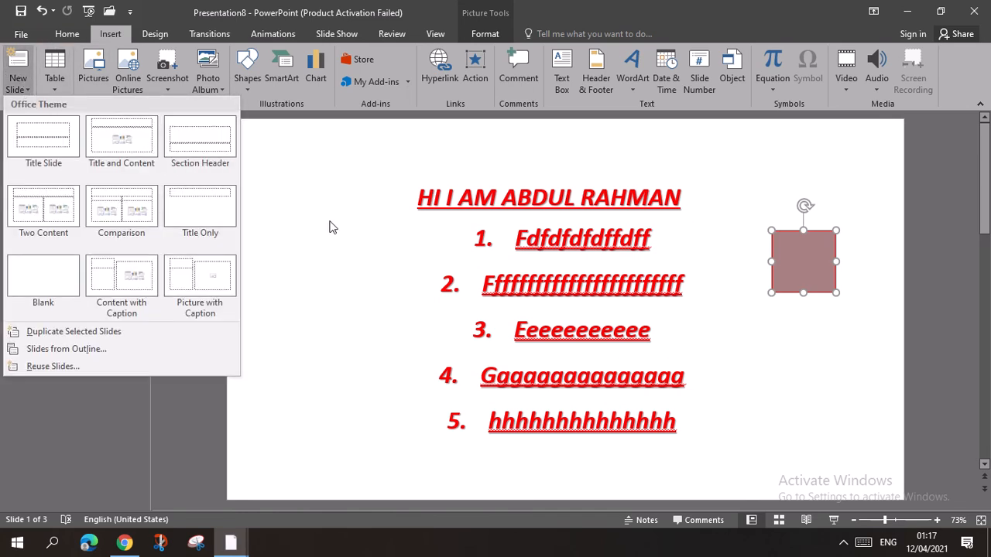
{"action": "left_click", "coordinate": [106, 402]}
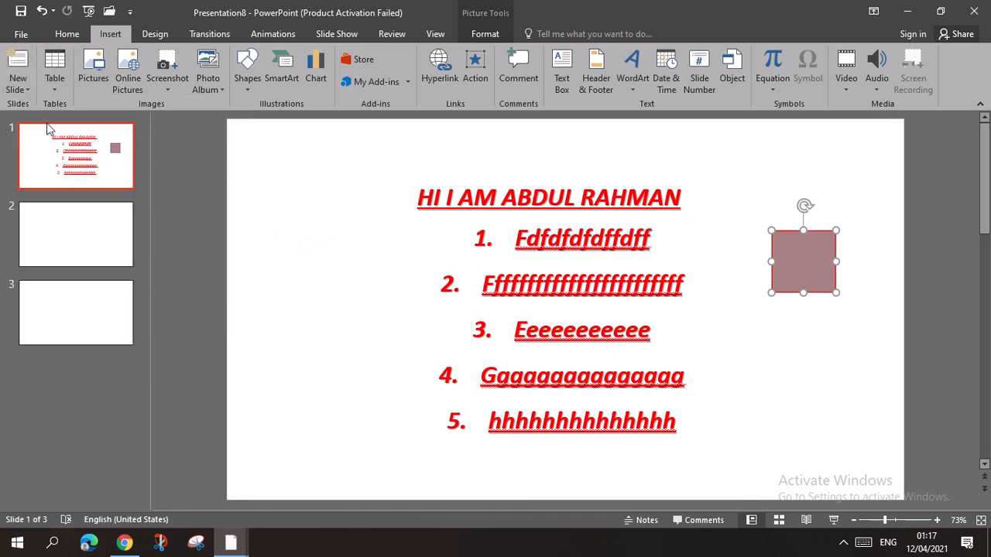
{"action": "left_click", "coordinate": [60, 36]}
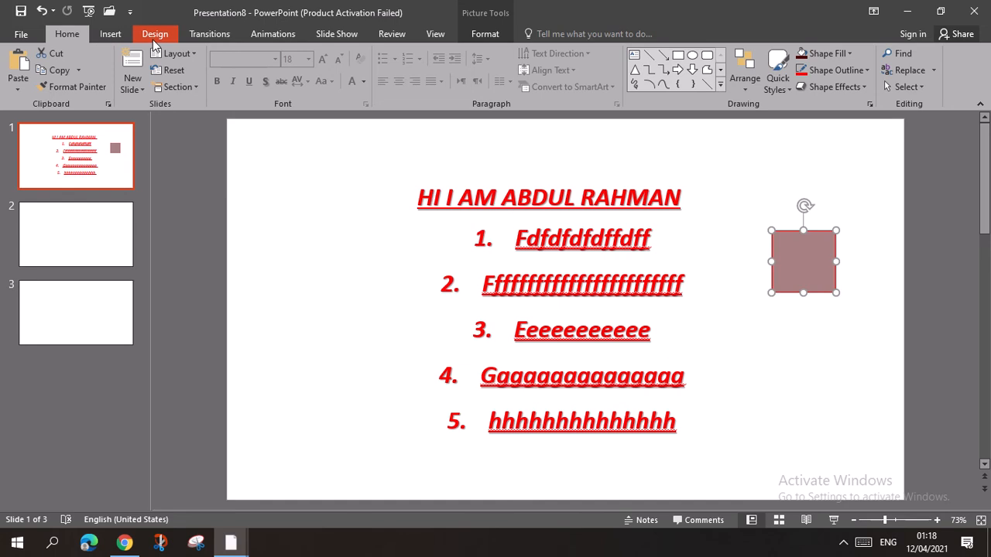
{"action": "left_click", "coordinate": [145, 37]}
Insert a table with two columns and three rows on the first slide, narrow it and shift it above the text.
{"action": "left_click", "coordinate": [110, 34]}
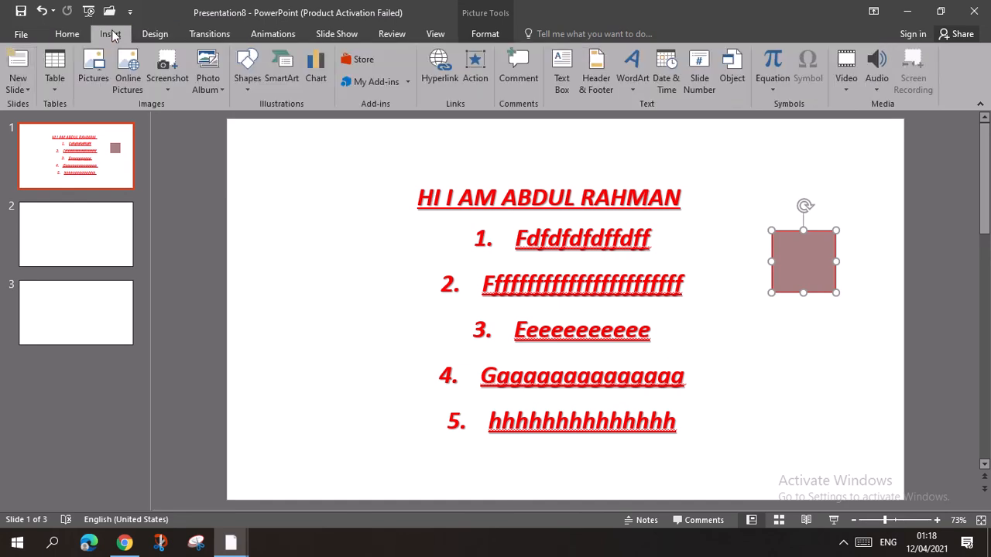
{"action": "left_click", "coordinate": [54, 76]}
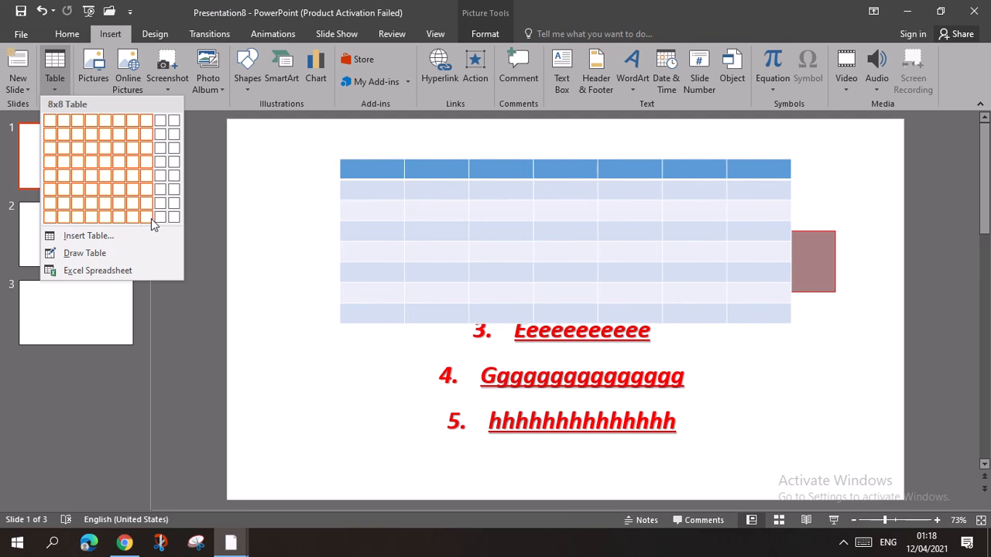
{"action": "left_click", "coordinate": [64, 147]}
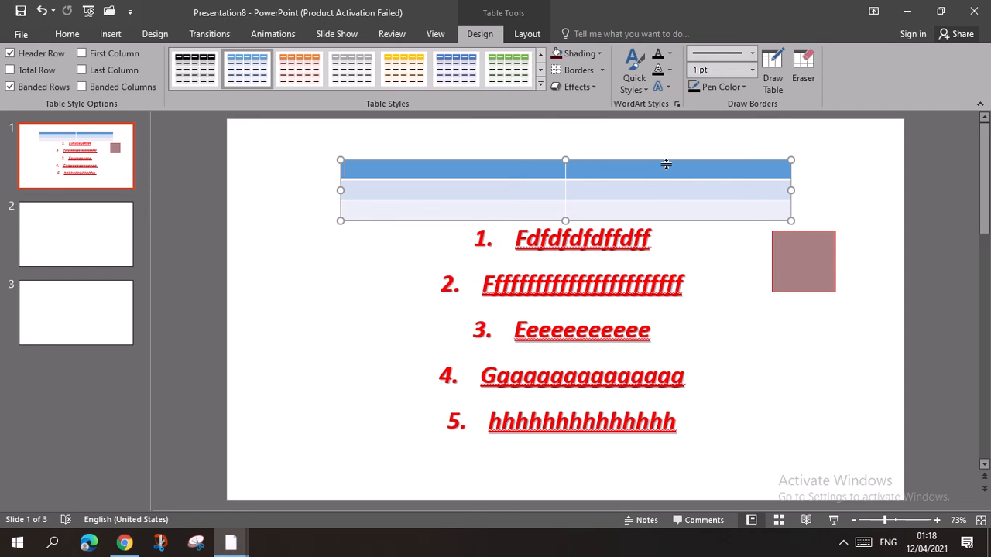
{"action": "left_click_drag", "start_coordinate": [601, 161], "coordinate": [563, 165]}
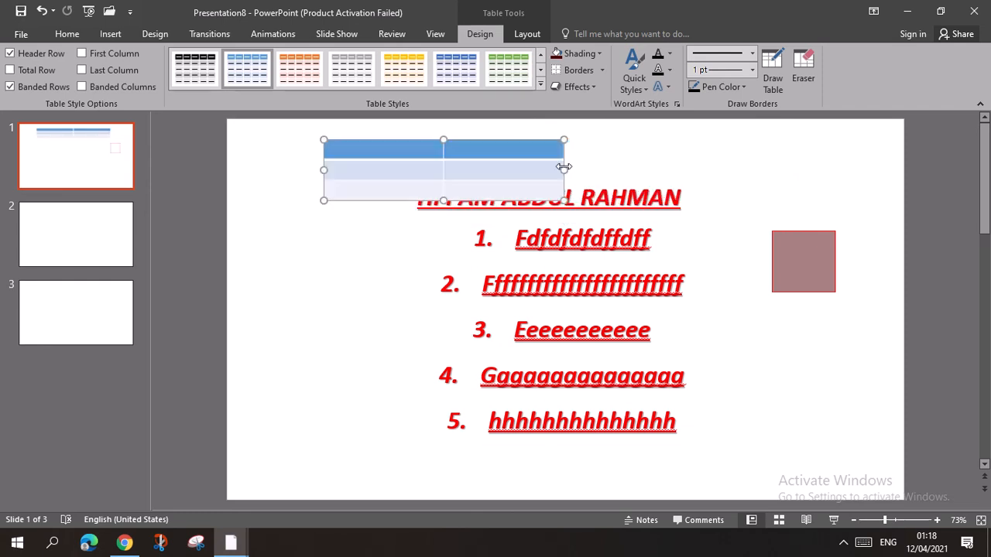
Apply the black medium style with banded rows to the table and move it to the slide's upper right area.
{"action": "left_click", "coordinate": [541, 85]}
{"action": "scroll", "coordinate": [436, 239], "scroll_direction": "down", "scroll_amount": 3}
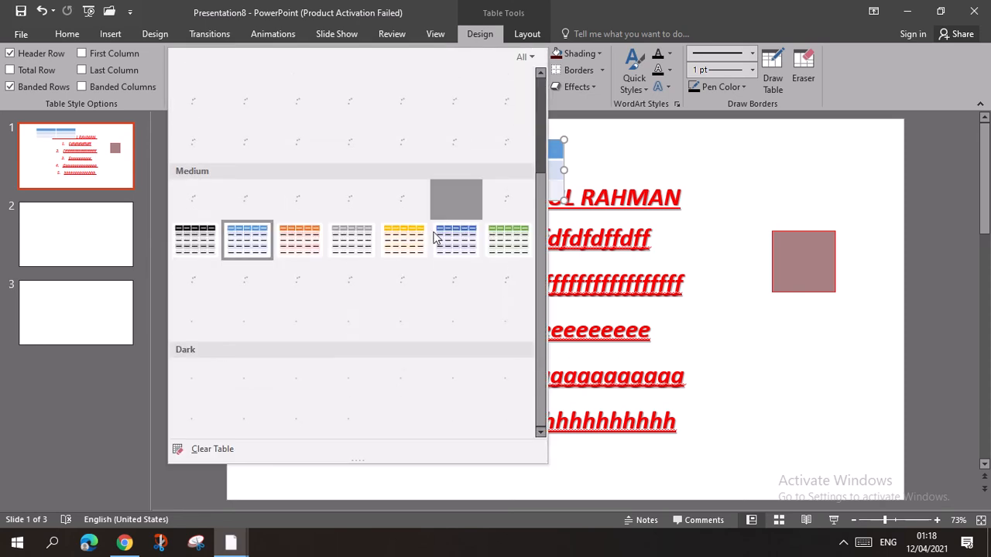
{"action": "left_click", "coordinate": [190, 247]}
{"action": "left_click_drag", "start_coordinate": [454, 144], "coordinate": [638, 122]}
Examine the table's effects, borders and shading options, and move the table directly above the title text.
{"action": "left_click", "coordinate": [577, 87]}
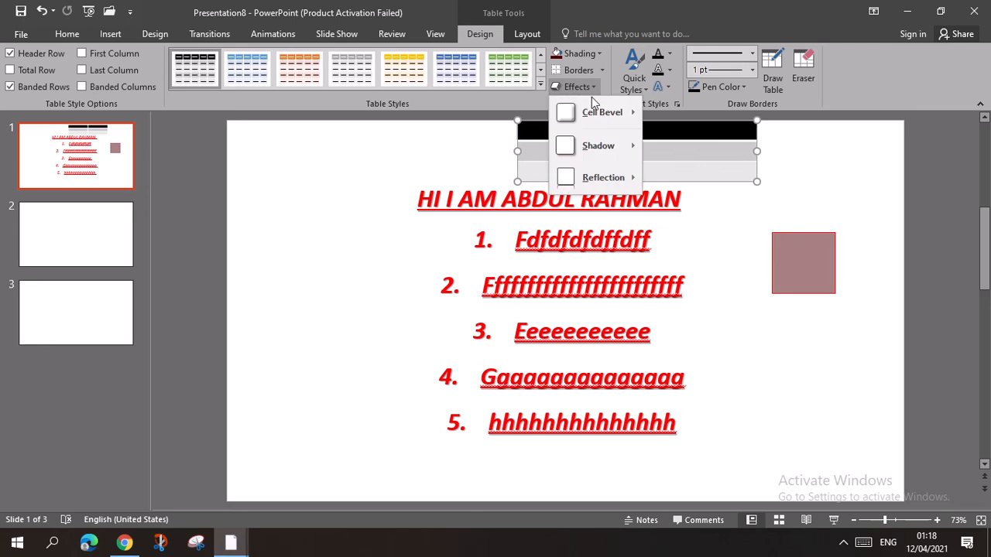
{"action": "mouse_move", "coordinate": [603, 177]}
{"action": "left_click", "coordinate": [600, 70]}
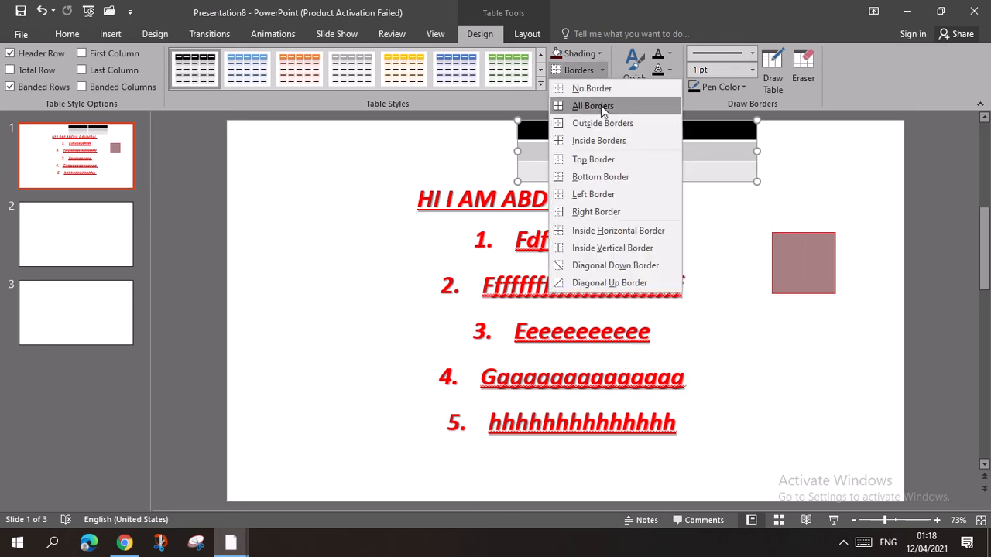
{"action": "left_click", "coordinate": [599, 54]}
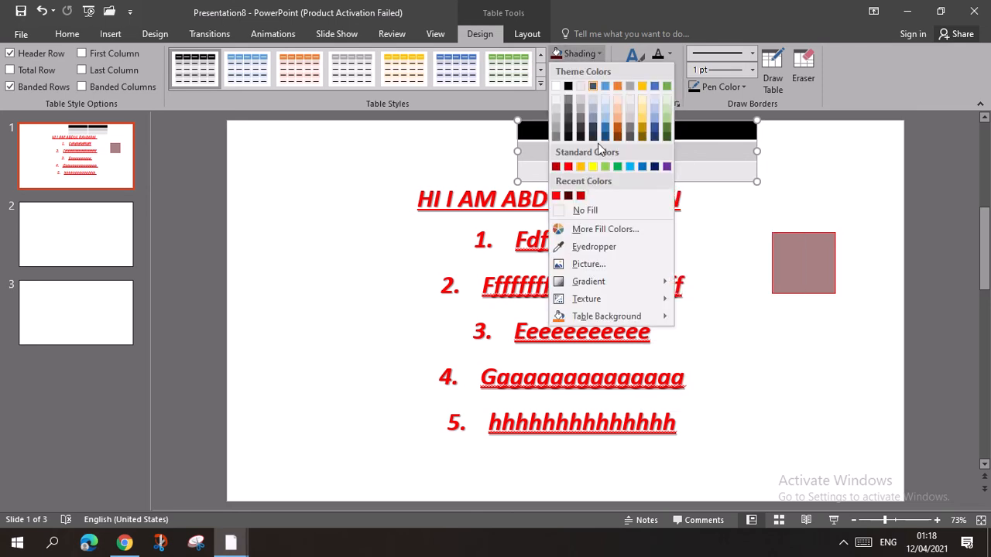
{"action": "left_click", "coordinate": [729, 138]}
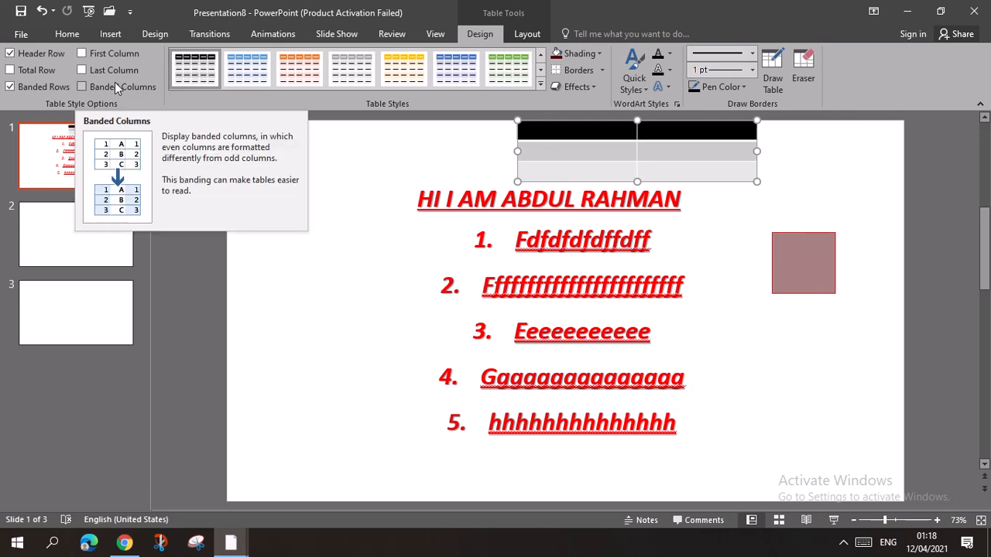
{"action": "left_click_drag", "start_coordinate": [710, 155], "coordinate": [499, 117]}
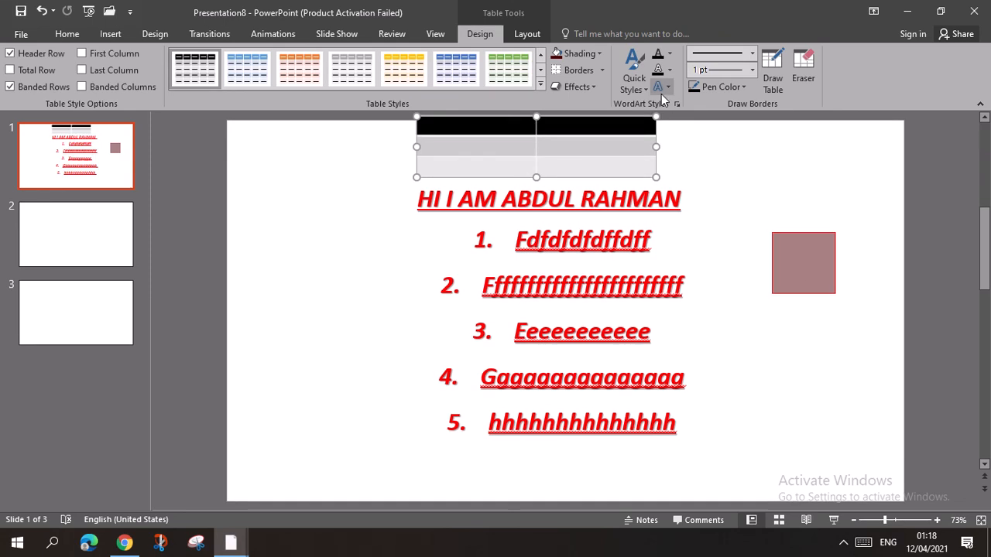
Review the table's design and layout options and delete the table from the slide.
{"action": "left_click", "coordinate": [104, 38]}
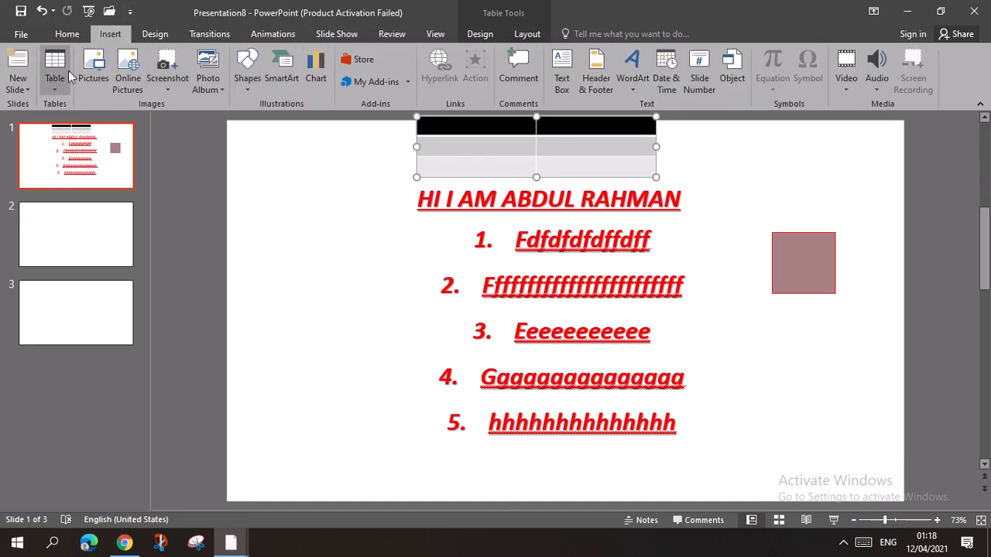
{"action": "left_click", "coordinate": [489, 37]}
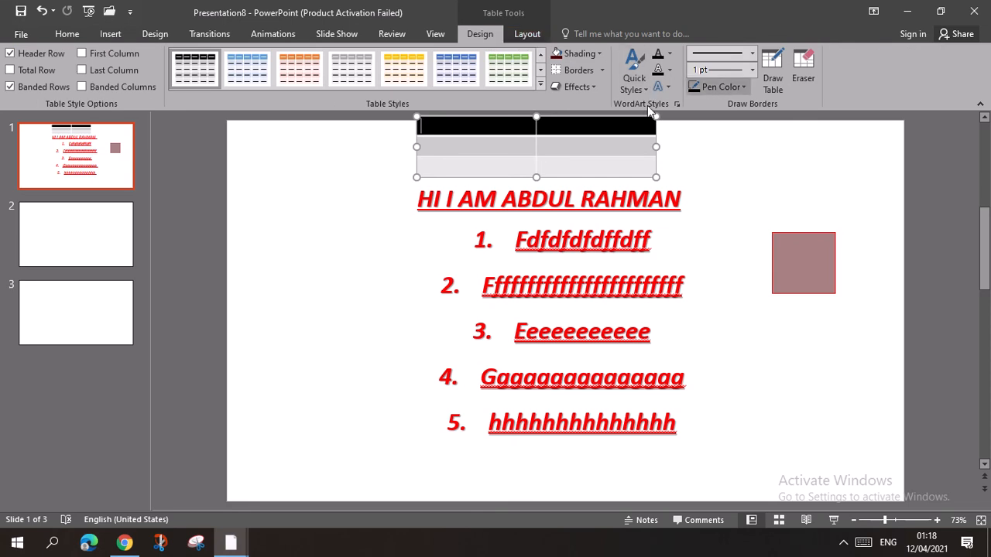
{"action": "left_click", "coordinate": [526, 36]}
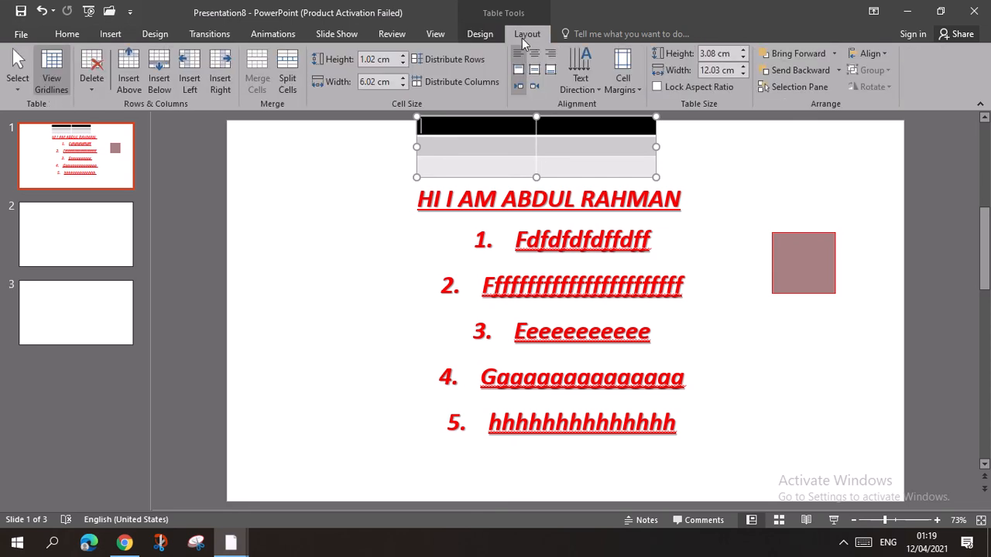
{"action": "left_click", "coordinate": [481, 34]}
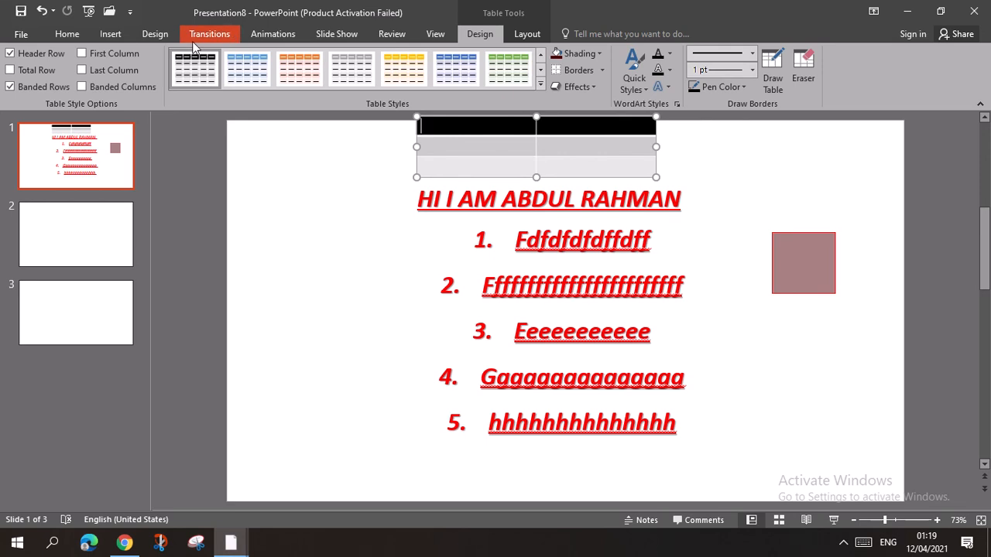
{"action": "left_click", "coordinate": [111, 35]}
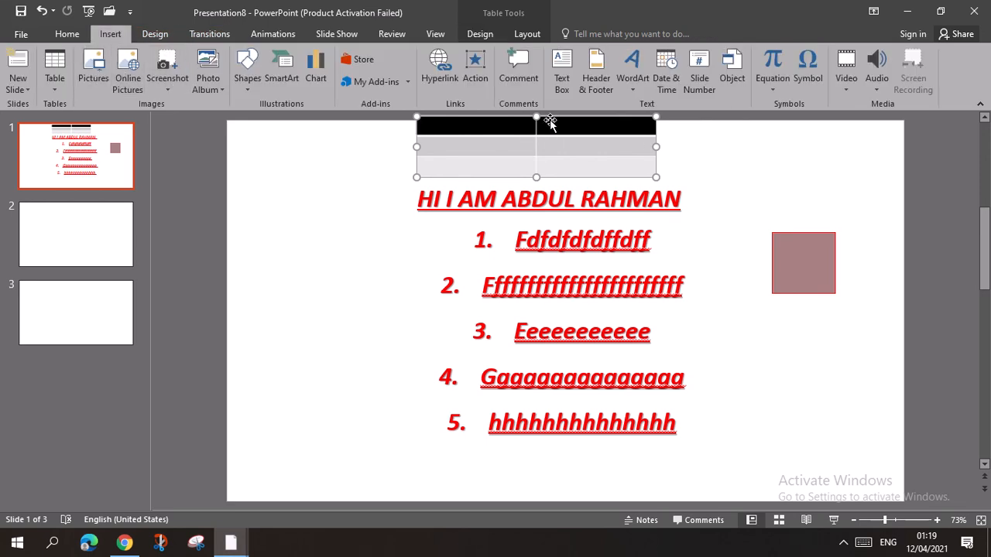
{"action": "key", "text": "Delete"}
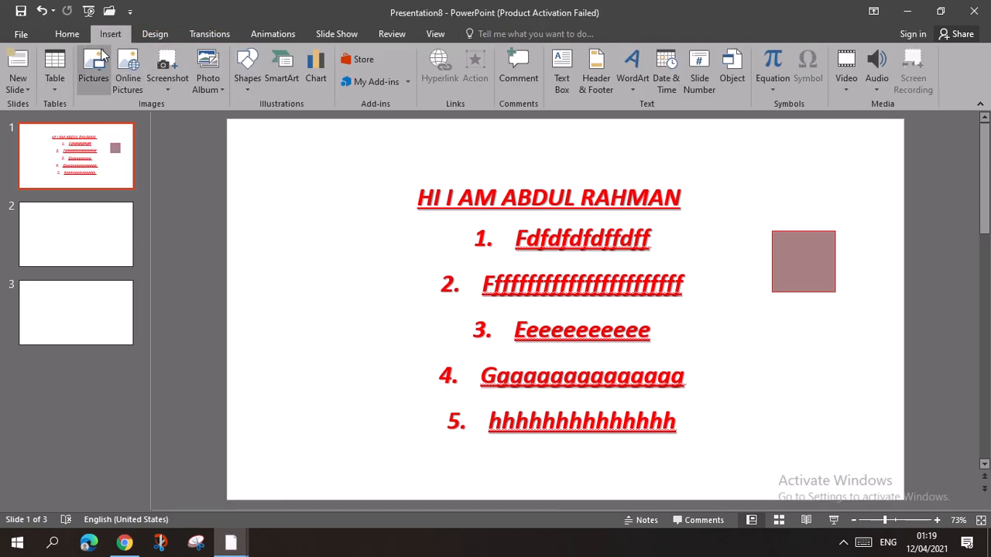
Insert the pizza picture named download from the Pictures folder on the first slide.
{"action": "left_click", "coordinate": [94, 66]}
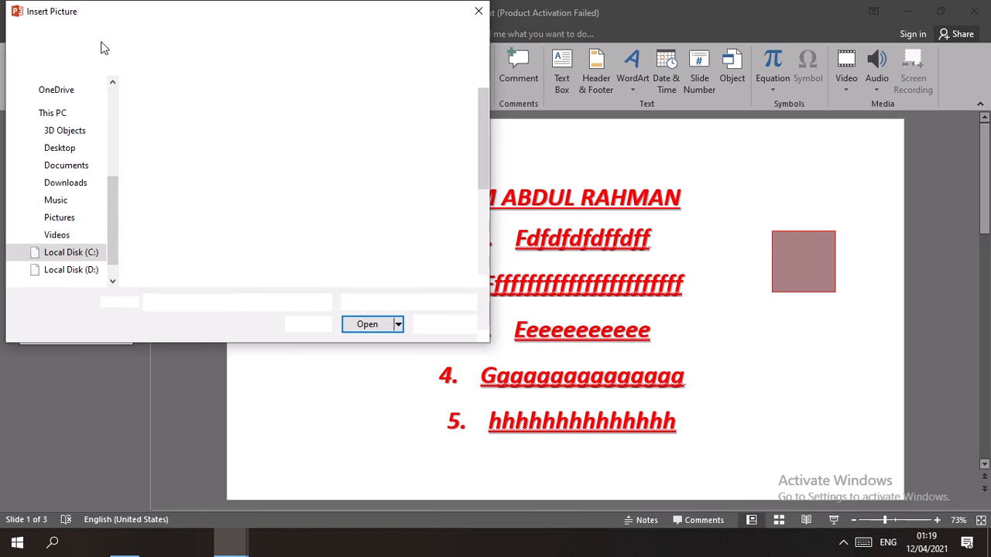
{"action": "scroll", "coordinate": [321, 263], "scroll_direction": "down", "scroll_amount": 2}
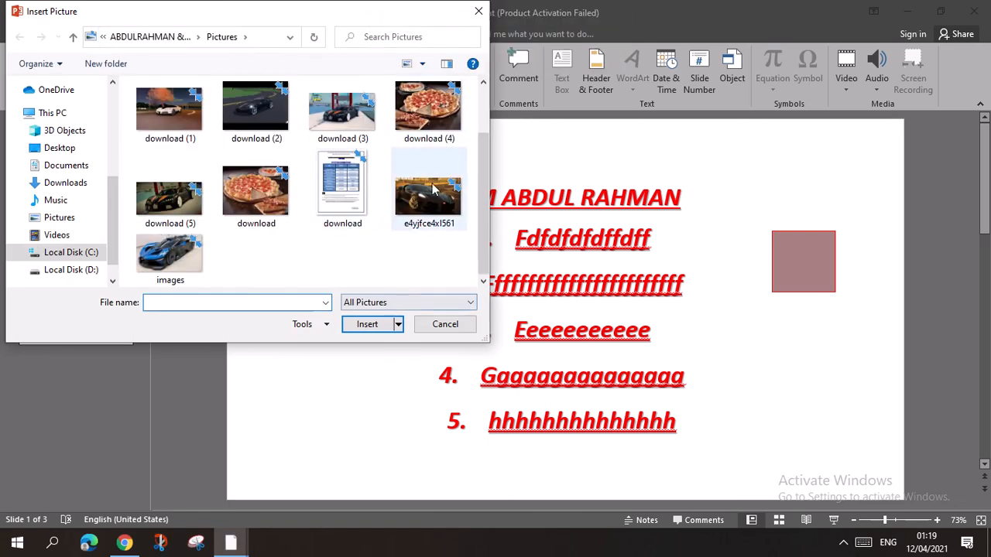
{"action": "left_click", "coordinate": [257, 203]}
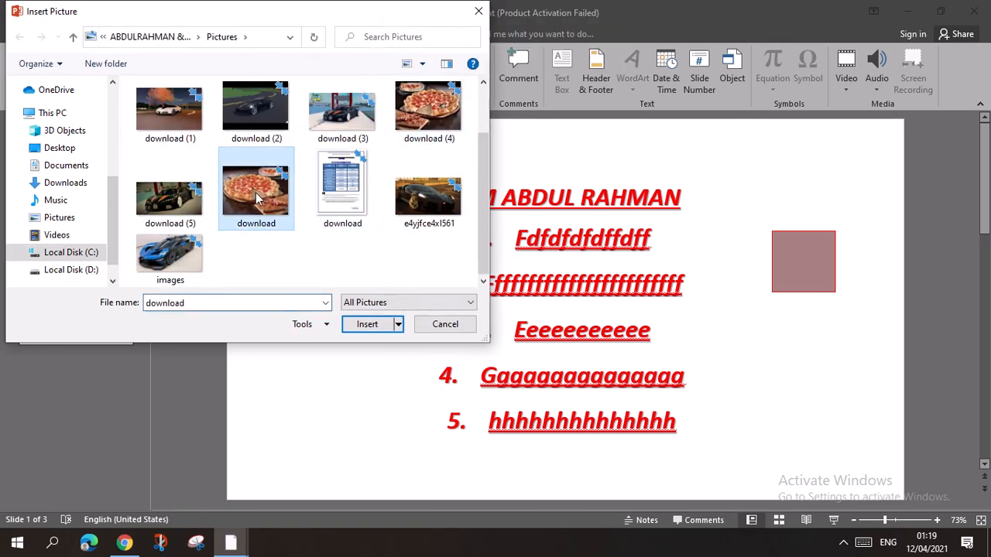
{"action": "left_click", "coordinate": [368, 324]}
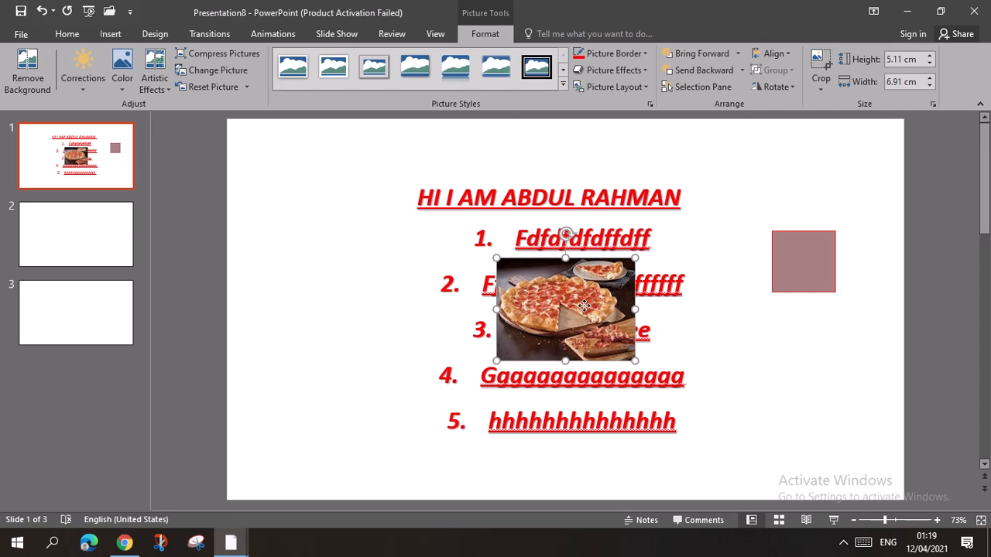
Move the pizza picture to the left of the numbered list and delete it.
{"action": "left_click_drag", "start_coordinate": [585, 305], "coordinate": [328, 298]}
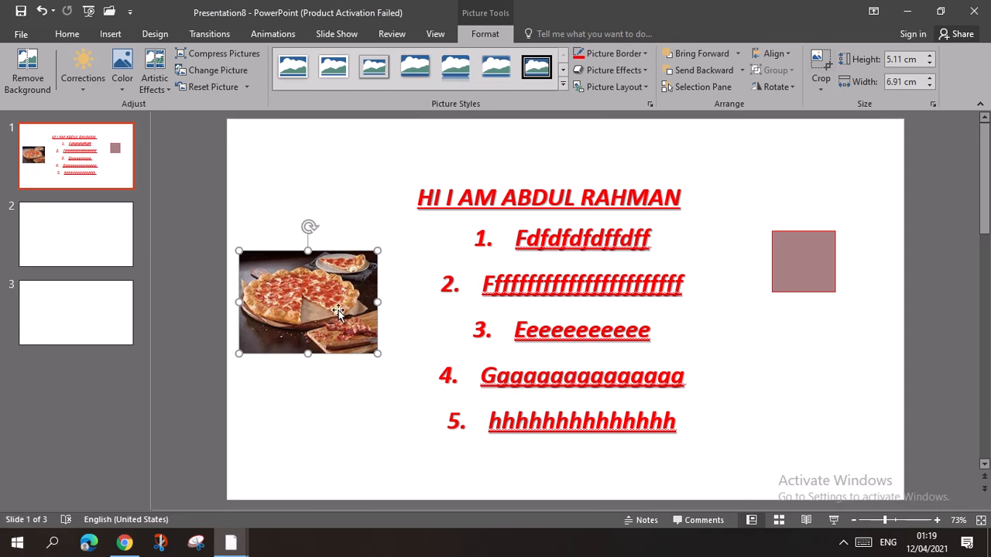
{"action": "key", "text": "Delete"}
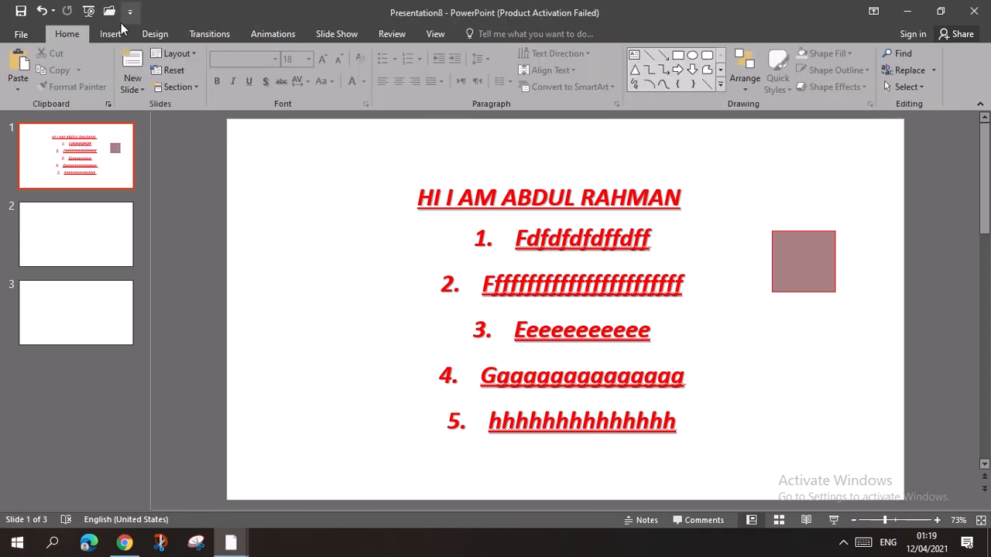
Search Bing for online pictures with the term "sun".
{"action": "left_click", "coordinate": [112, 33]}
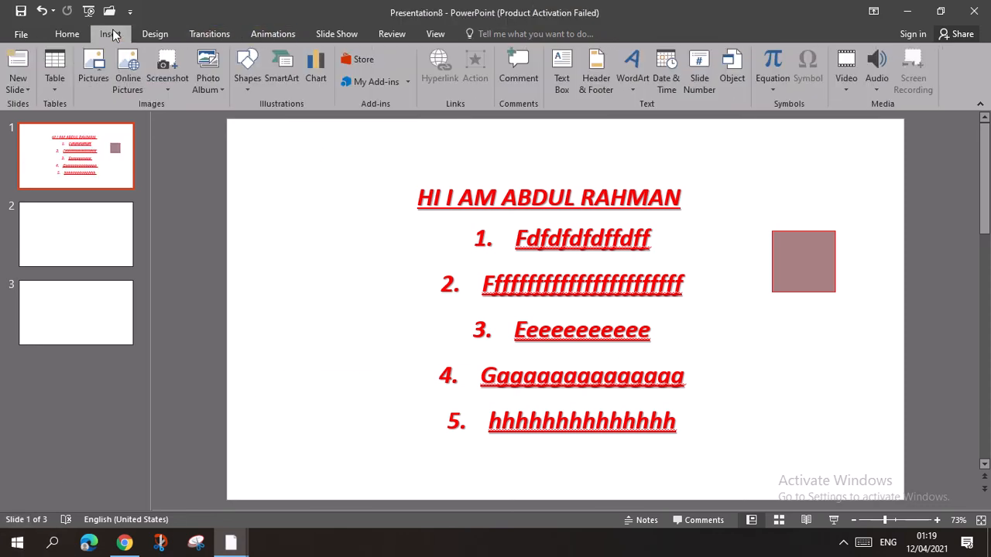
{"action": "left_click", "coordinate": [128, 69]}
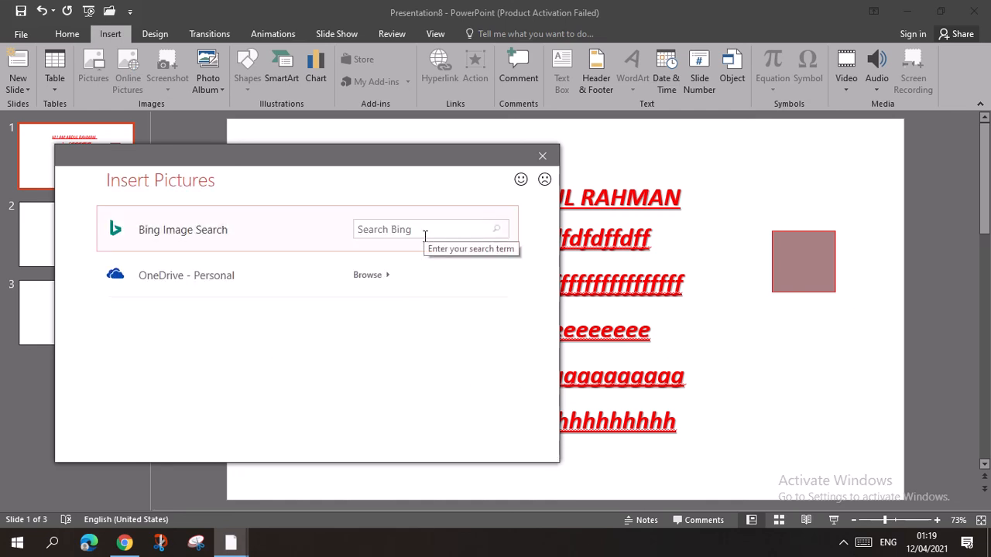
{"action": "left_click", "coordinate": [424, 233]}
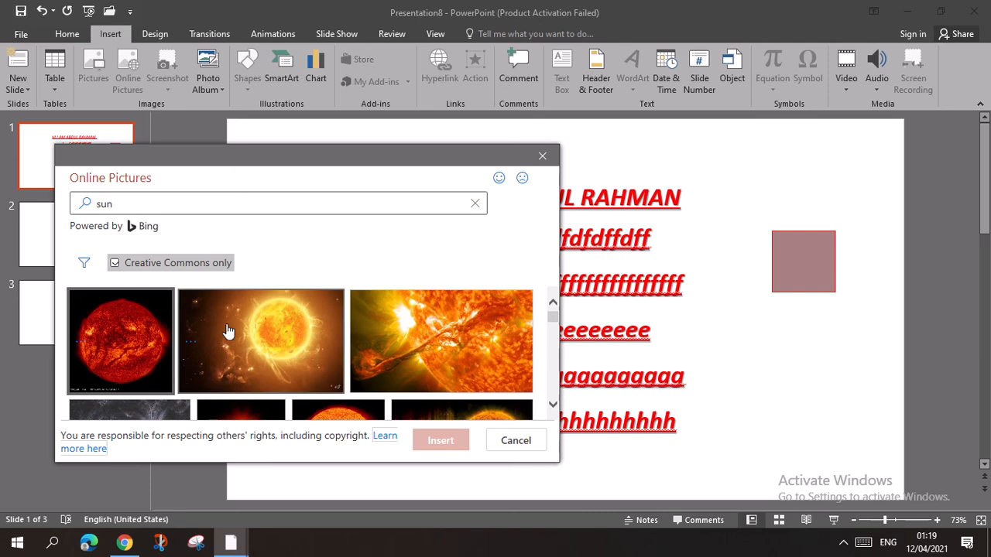
Insert two pictures from the sun results: the sun with the colour spectrum and the full orange sun.
{"action": "scroll", "coordinate": [475, 321], "scroll_direction": "down", "scroll_amount": 3}
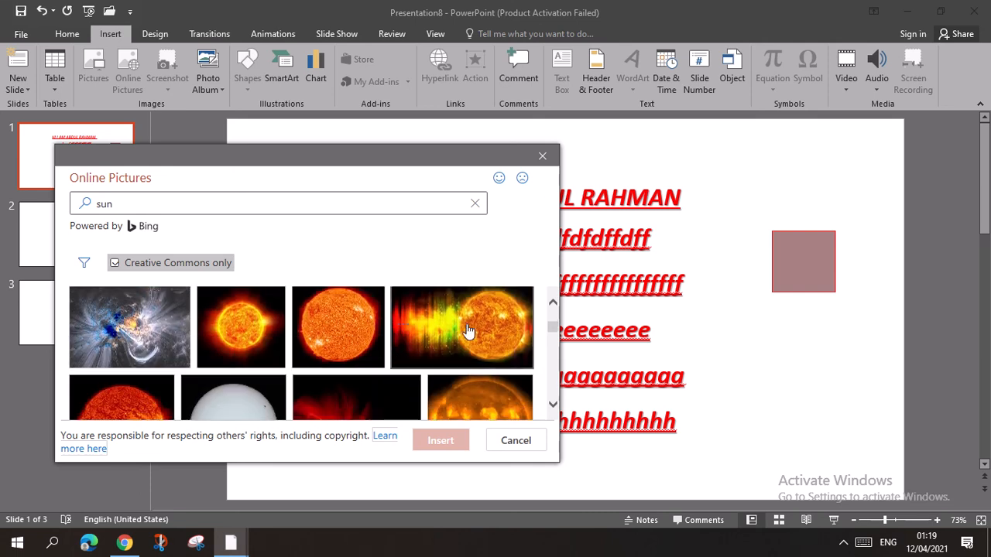
{"action": "left_click", "coordinate": [467, 331]}
{"action": "scroll", "coordinate": [380, 364], "scroll_direction": "down", "scroll_amount": 3}
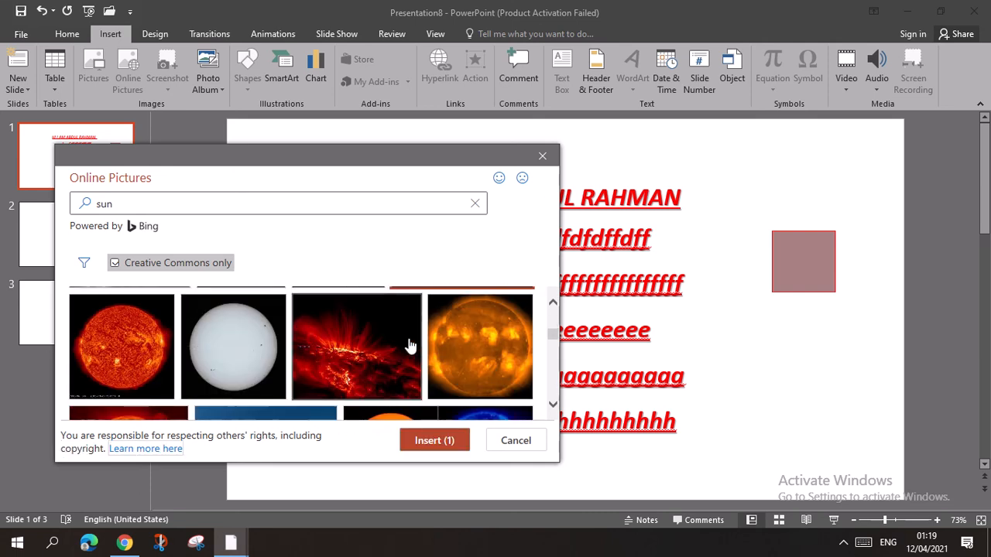
{"action": "scroll", "coordinate": [425, 356], "scroll_direction": "up", "scroll_amount": 2}
{"action": "scroll", "coordinate": [457, 388], "scroll_direction": "up", "scroll_amount": 2}
{"action": "scroll", "coordinate": [336, 380], "scroll_direction": "down", "scroll_amount": 2}
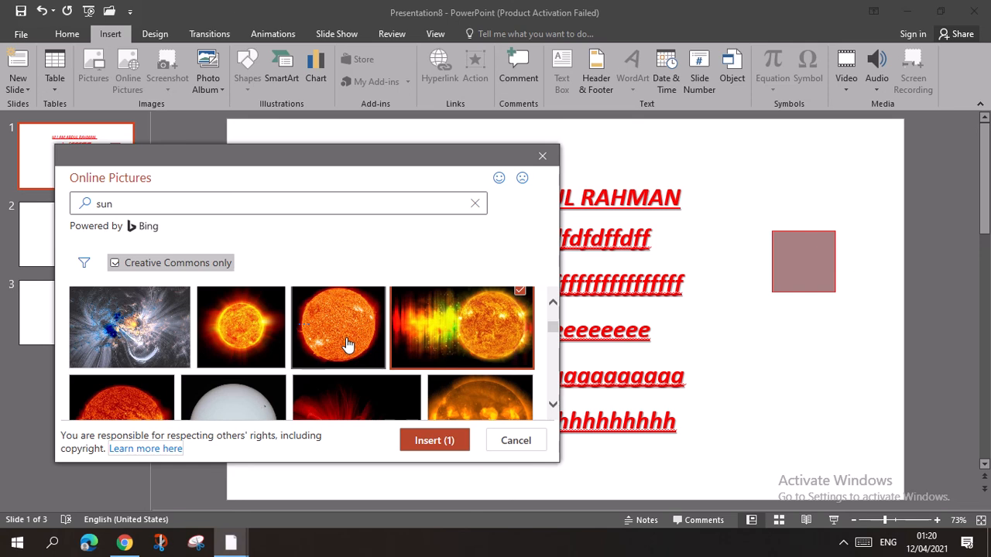
{"action": "left_click", "coordinate": [364, 327]}
{"action": "scroll", "coordinate": [418, 414], "scroll_direction": "up", "scroll_amount": 1}
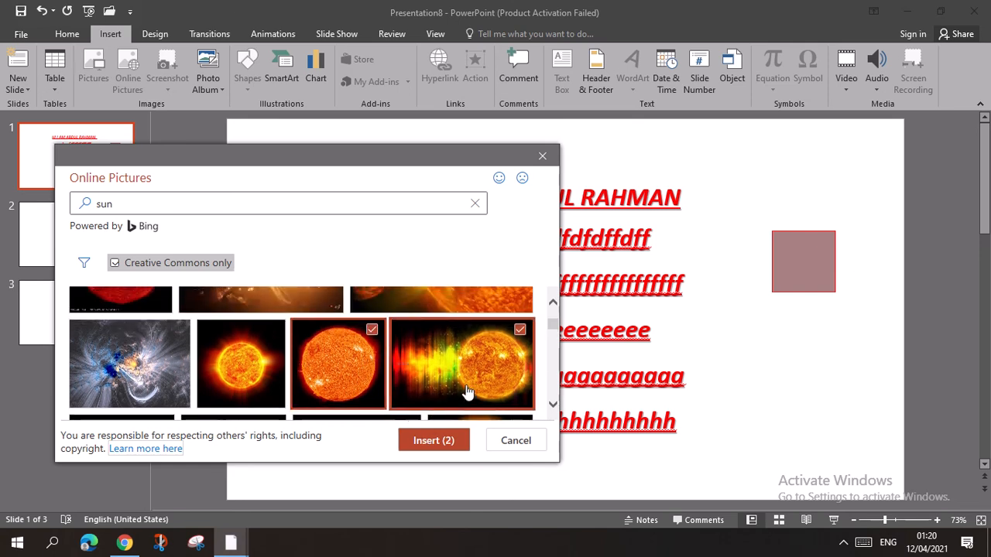
{"action": "scroll", "coordinate": [464, 394], "scroll_direction": "up", "scroll_amount": 2}
{"action": "left_click", "coordinate": [448, 451]}
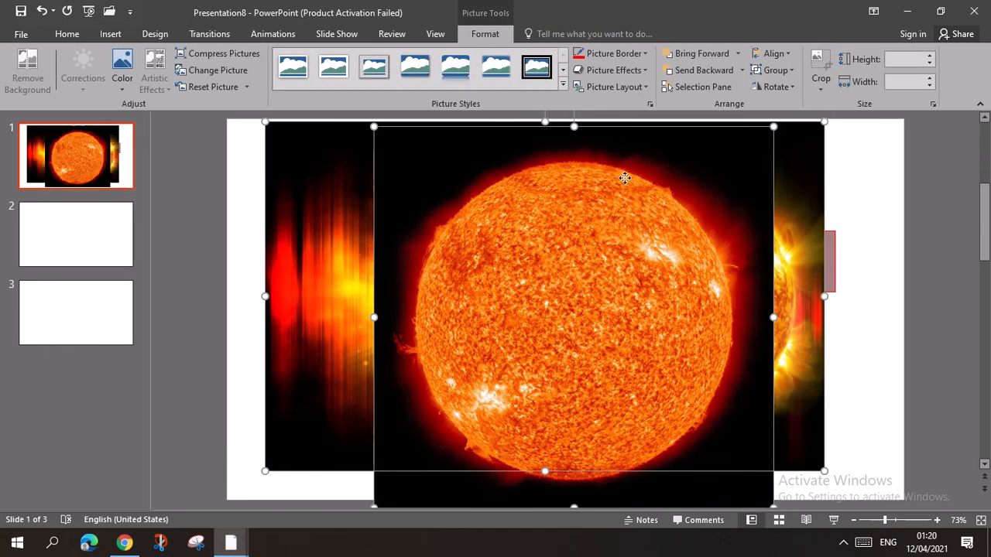
Narrow both sun pictures together and reposition them over the left half of the slide.
{"action": "left_click_drag", "start_coordinate": [625, 178], "coordinate": [560, 169]}
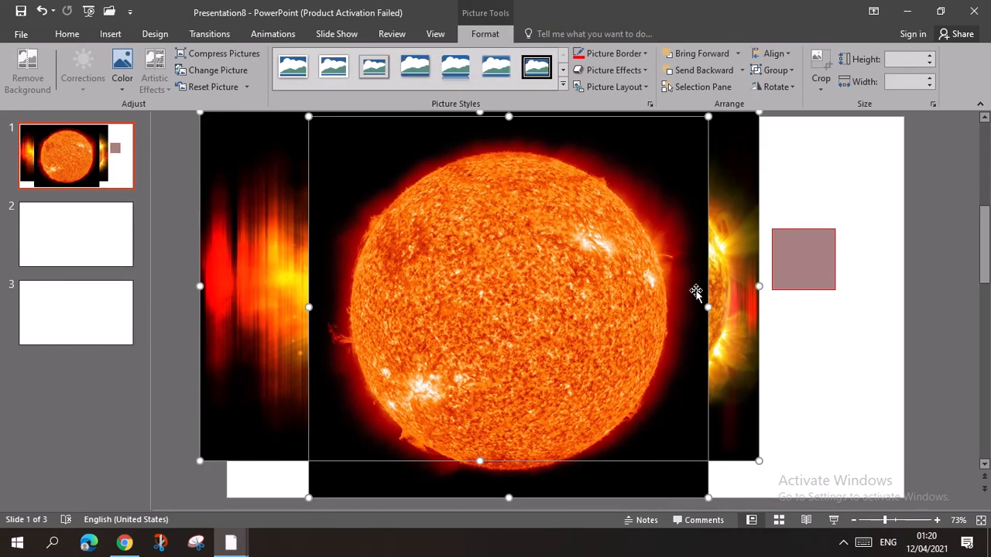
{"action": "left_click_drag", "start_coordinate": [713, 306], "coordinate": [477, 313]}
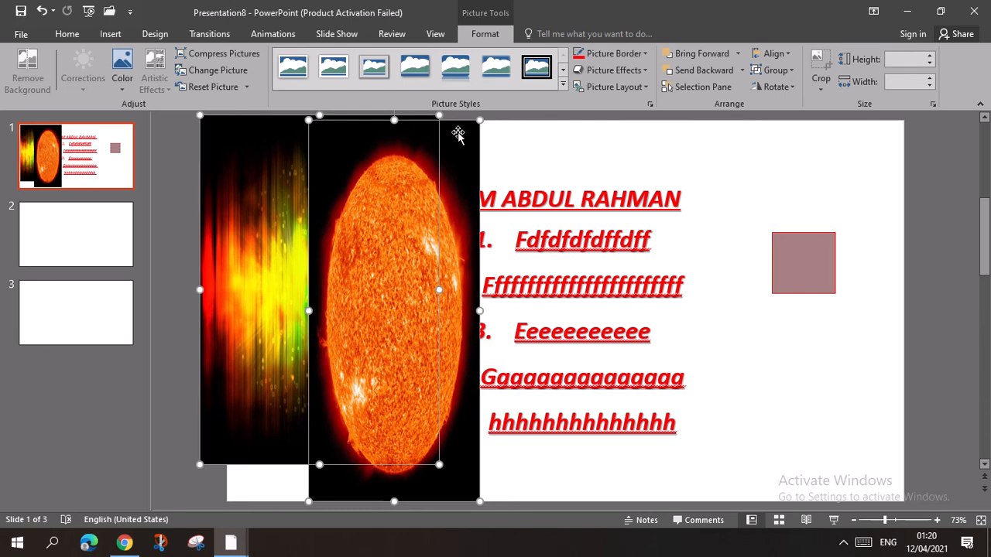
{"action": "left_click_drag", "start_coordinate": [458, 134], "coordinate": [483, 134]}
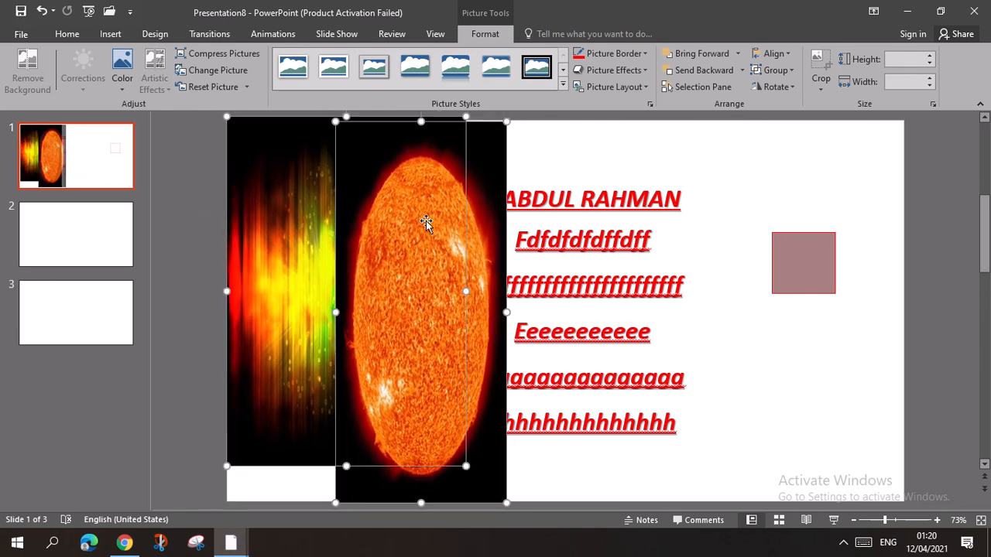
{"action": "left_click_drag", "start_coordinate": [337, 455], "coordinate": [402, 449]}
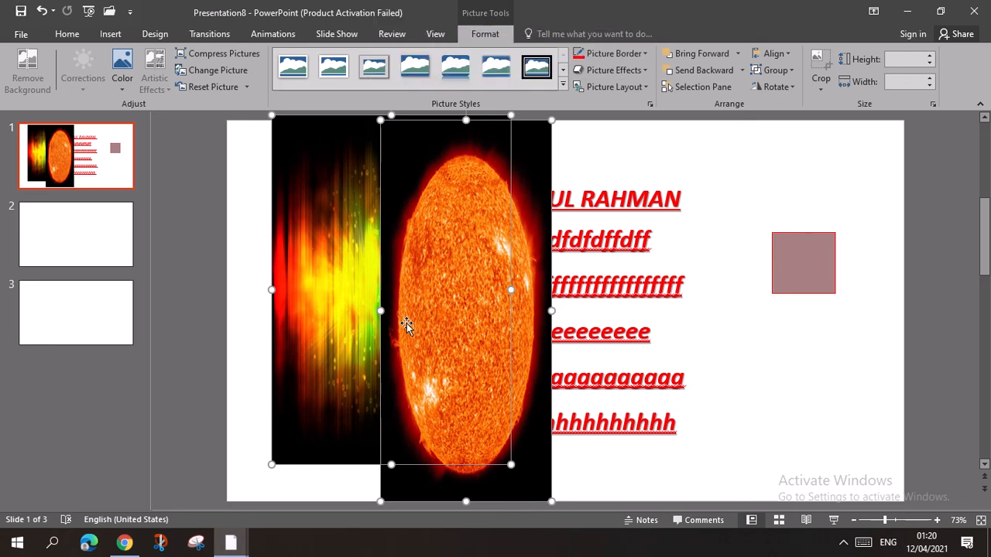
Delete both sun pictures from the first slide.
{"action": "key", "text": "Delete"}
{"action": "left_click", "coordinate": [111, 34]}
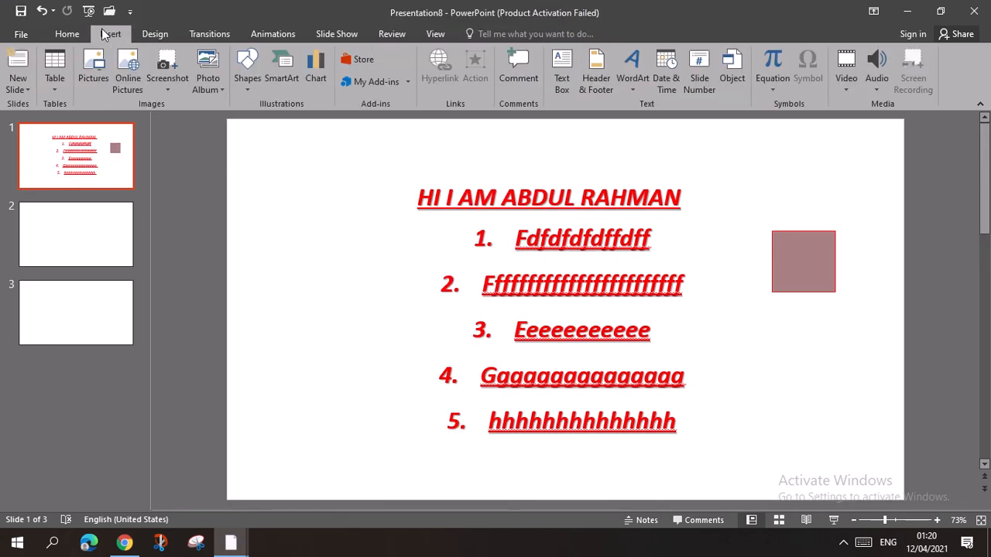
Examine the options for screenshots, photo albums and shapes without inserting anything.
{"action": "left_click", "coordinate": [173, 64]}
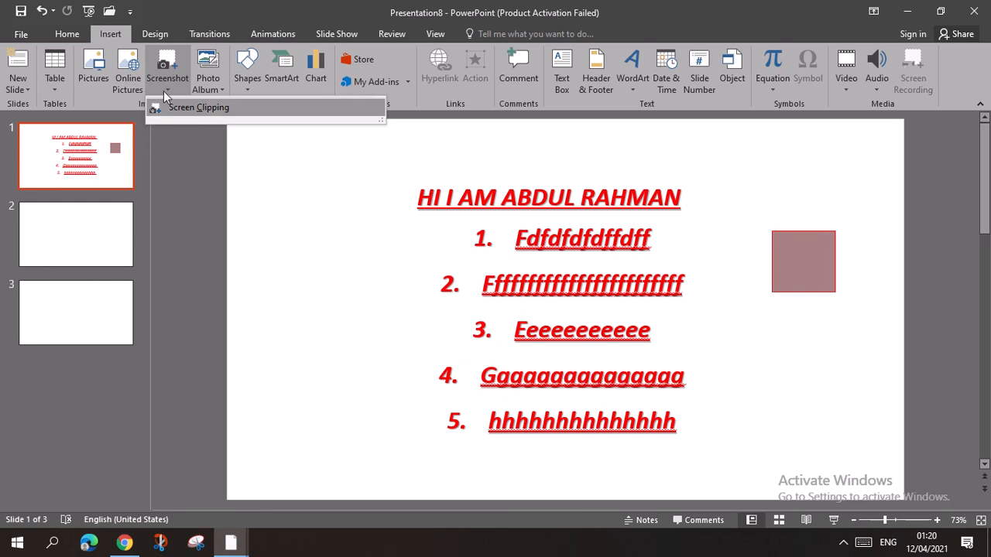
{"action": "left_click", "coordinate": [273, 200]}
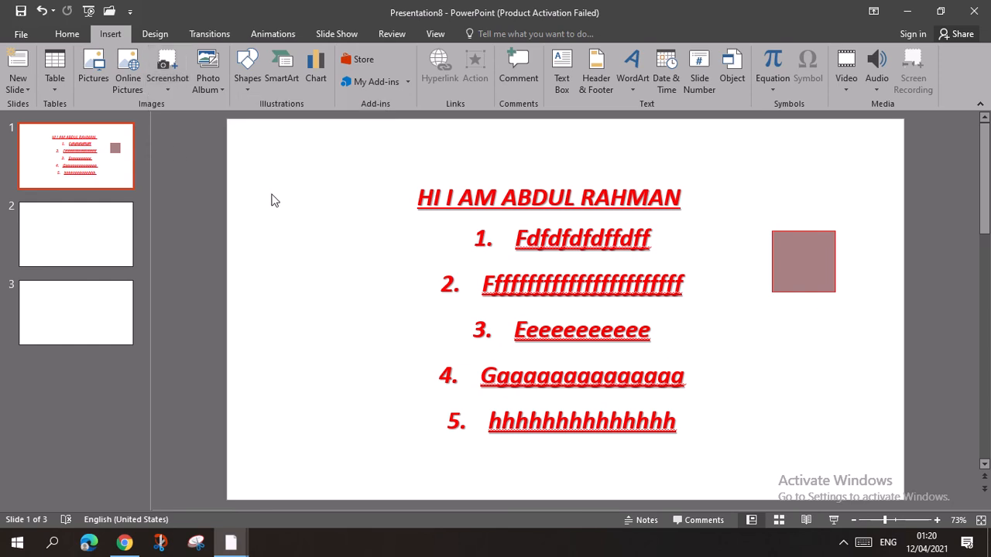
{"action": "left_click", "coordinate": [212, 89]}
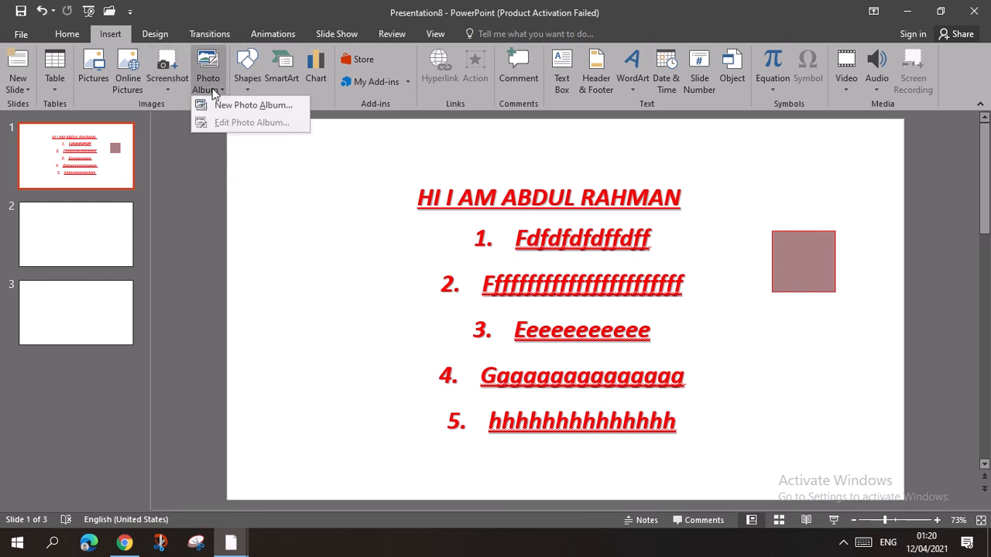
{"action": "left_click", "coordinate": [262, 107]}
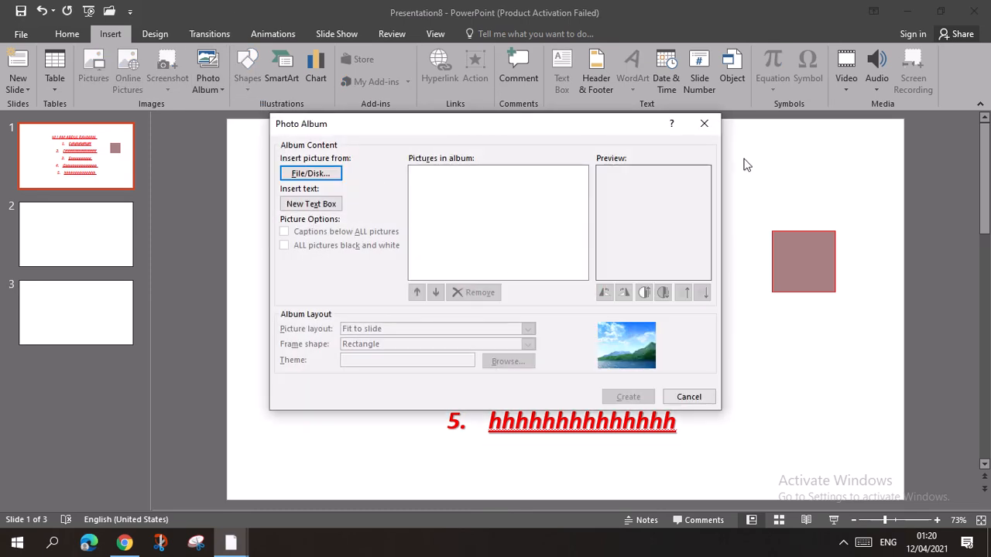
{"action": "left_click", "coordinate": [705, 124]}
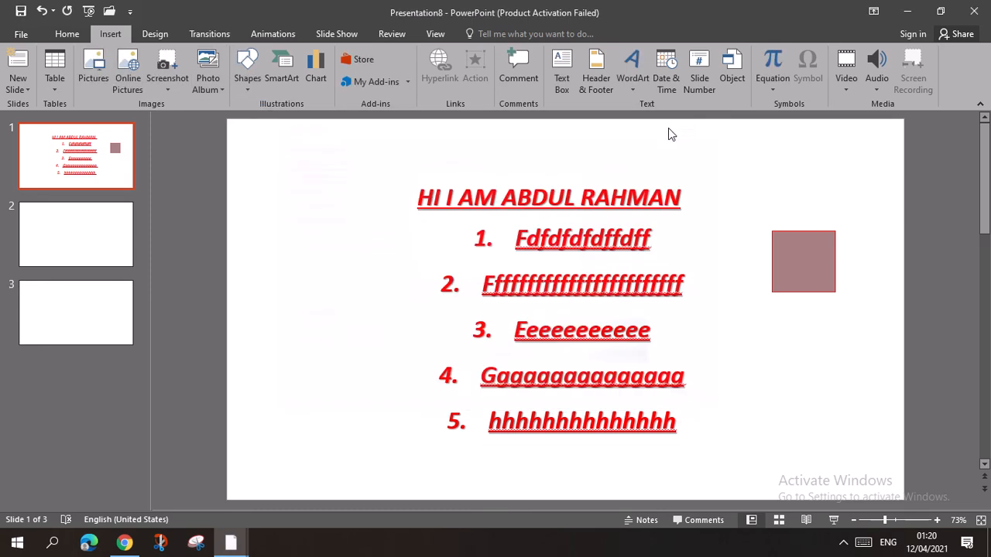
{"action": "left_click", "coordinate": [247, 80]}
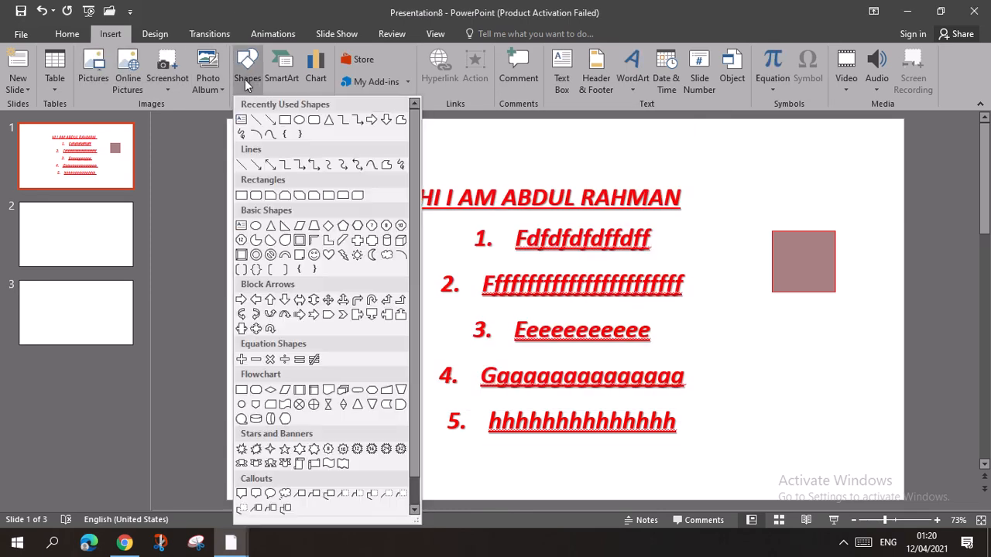
{"action": "left_click", "coordinate": [169, 154]}
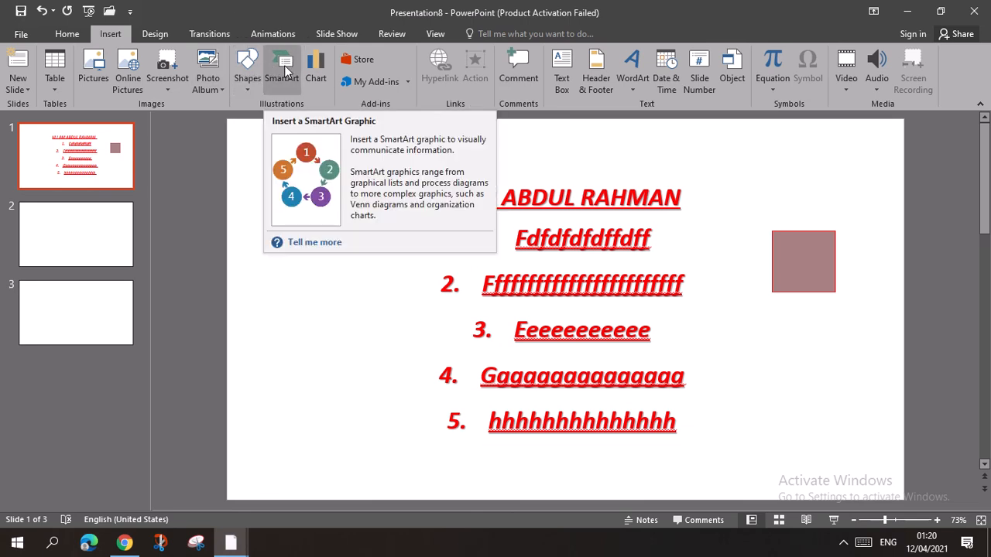
Insert a Clustered Column chart on the first slide and close its data sheet.
{"action": "left_click", "coordinate": [317, 67]}
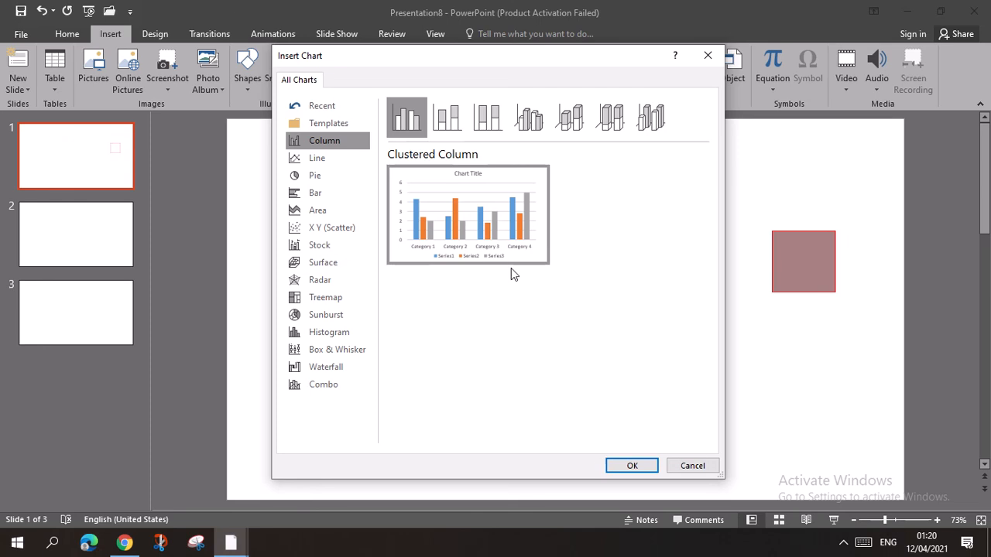
{"action": "left_click", "coordinate": [630, 466]}
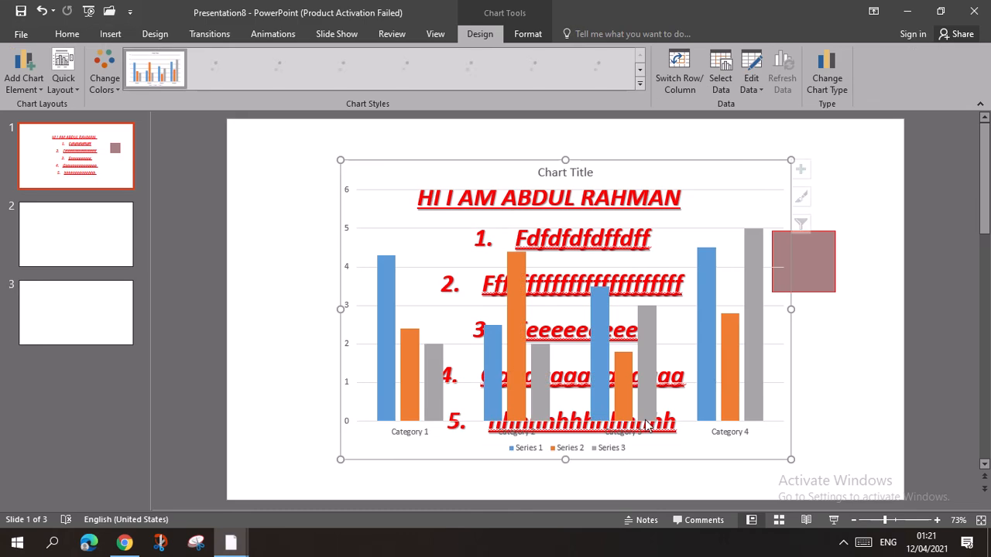
{"action": "key", "text": "BackSpace"}
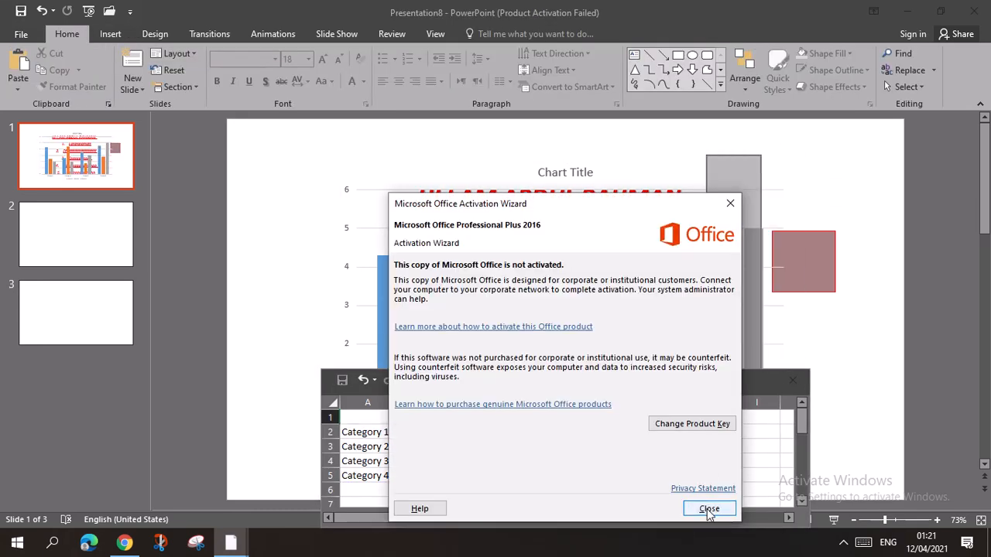
{"action": "left_click", "coordinate": [730, 203]}
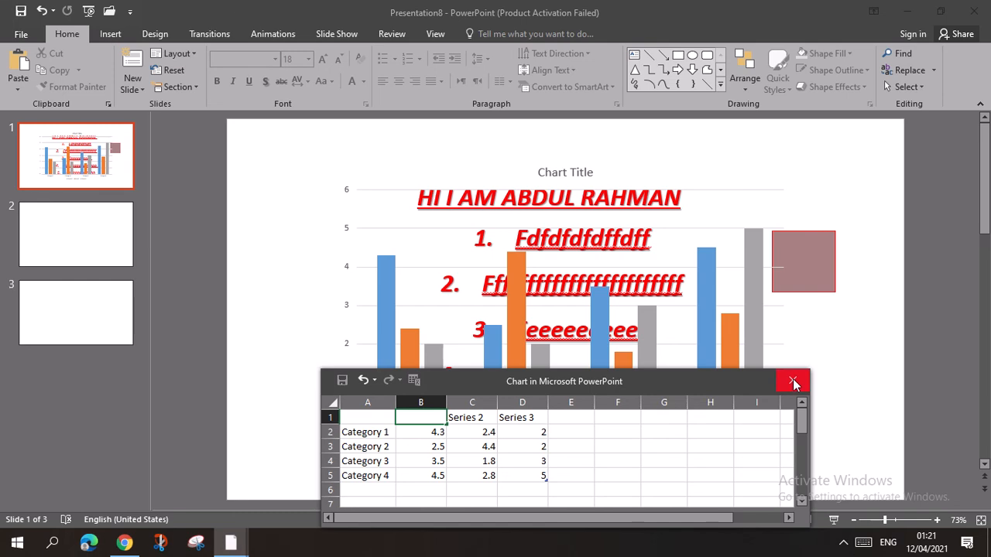
{"action": "left_click", "coordinate": [793, 382]}
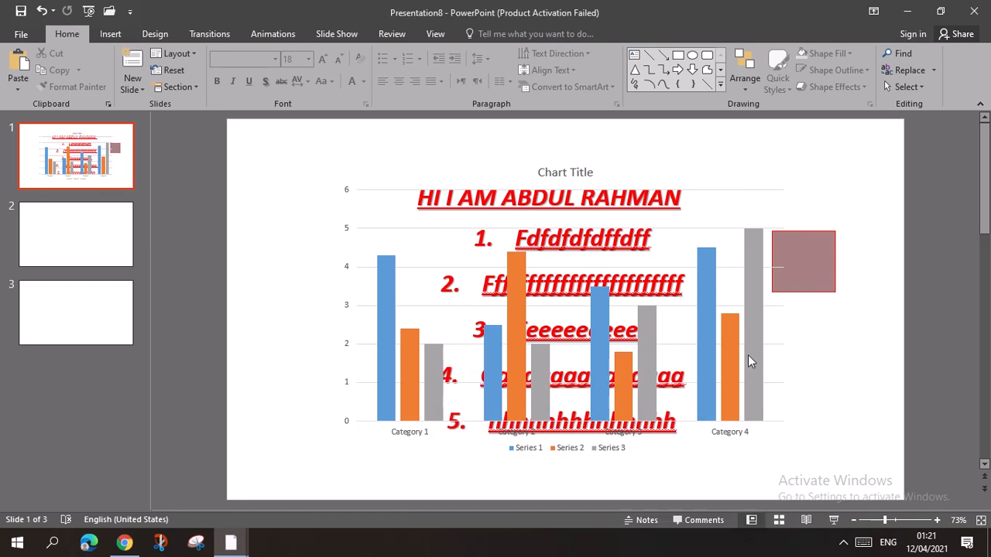
Delete the chart's data series one after another and remove the chart from the first slide.
{"action": "left_click", "coordinate": [746, 277]}
{"action": "key", "text": "Delete"}
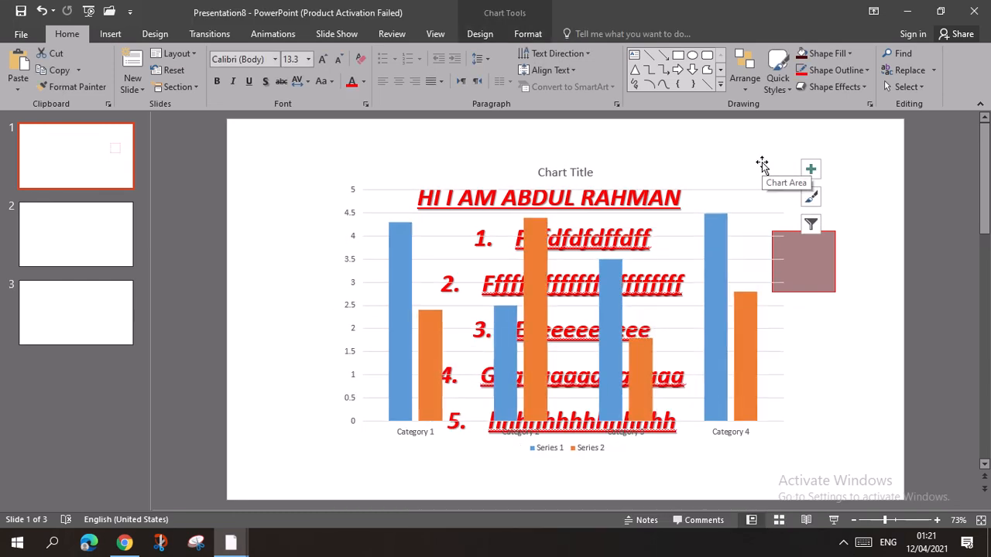
{"action": "left_click", "coordinate": [721, 254]}
{"action": "key", "text": "Delete"}
{"action": "left_click", "coordinate": [718, 332]}
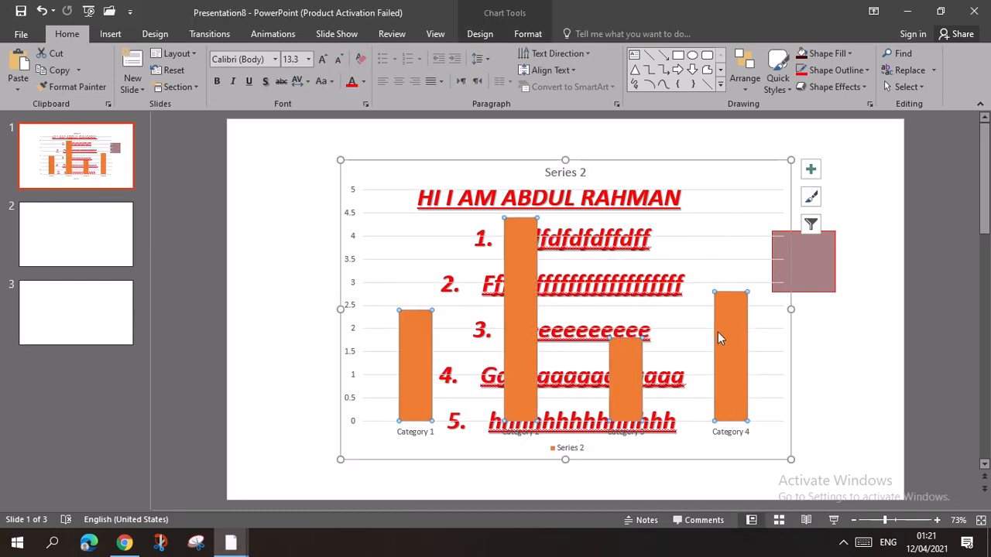
{"action": "key", "text": "Delete"}
{"action": "key", "text": "Delete"}
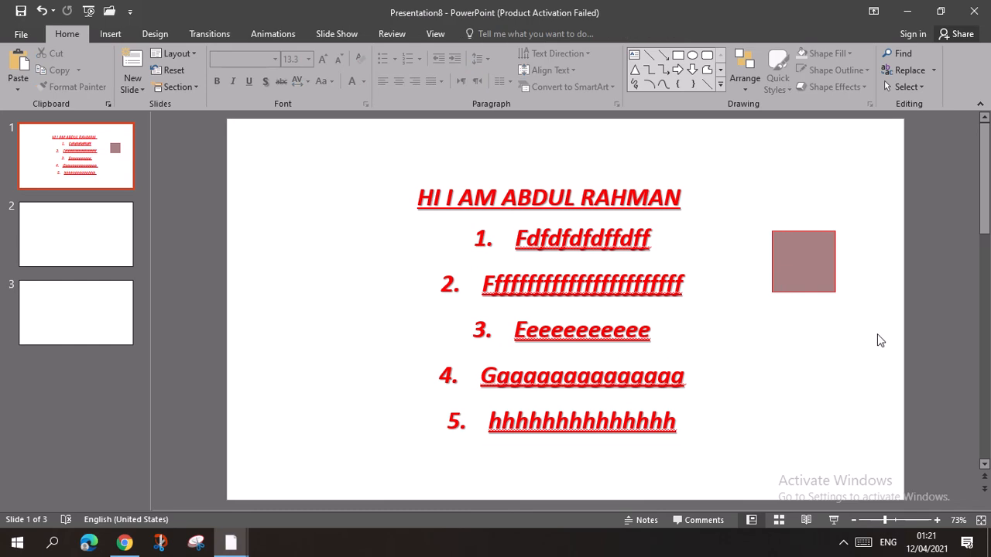
Add a blank comment to the first slide and close the comments list.
{"action": "left_click", "coordinate": [110, 34]}
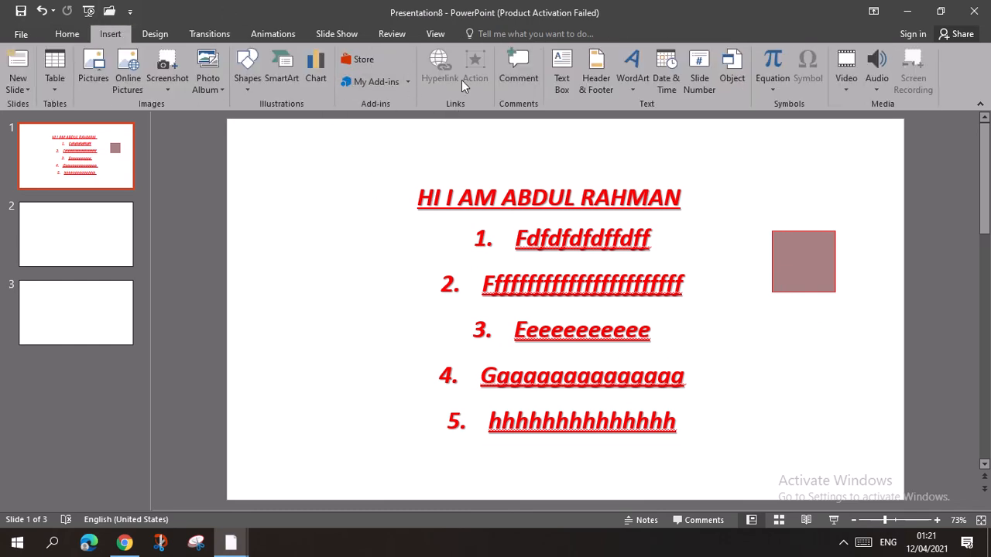
{"action": "left_click", "coordinate": [518, 74]}
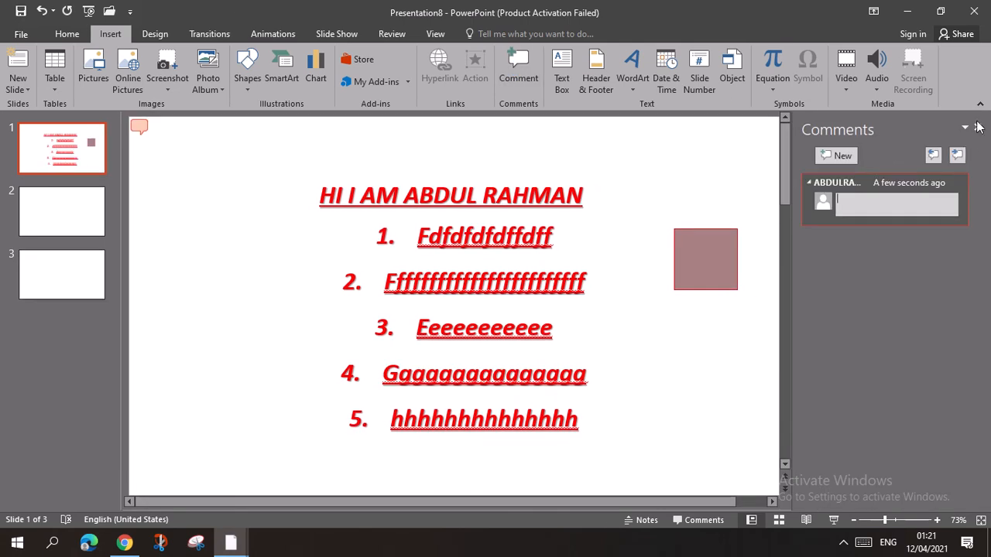
{"action": "left_click", "coordinate": [978, 127]}
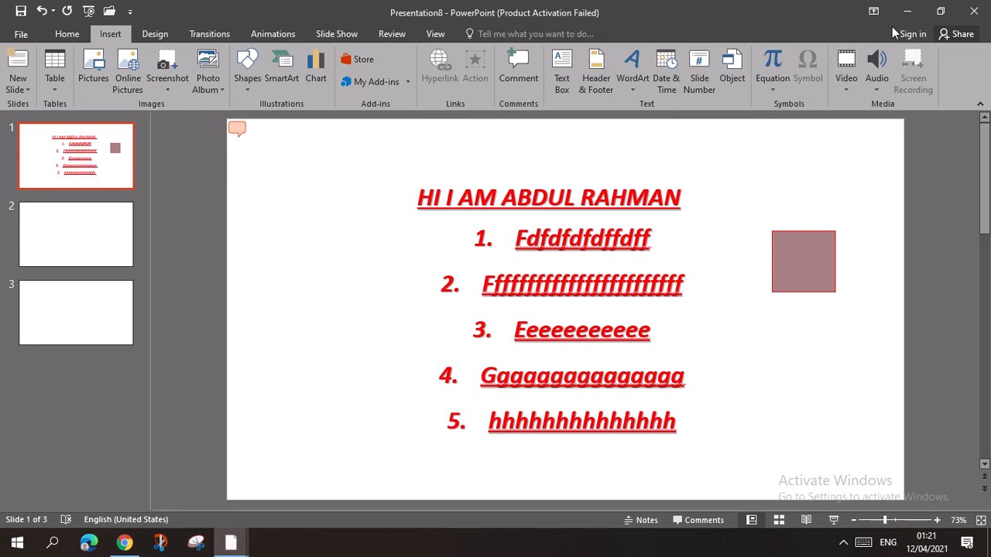
Draw an empty text box beside the heading on the first slide and delete it.
{"action": "left_click", "coordinate": [563, 67]}
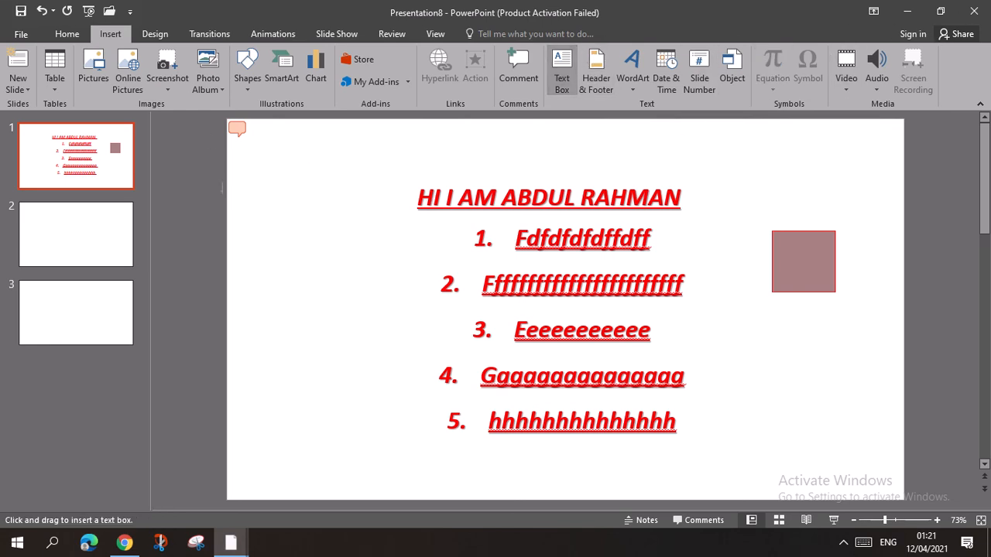
{"action": "mouse_move", "coordinate": [247, 200]}
{"action": "left_mouse_down"}
{"action": "mouse_move", "coordinate": [327, 277]}
{"action": "mouse_move", "coordinate": [361, 237]}
{"action": "left_mouse_up"}
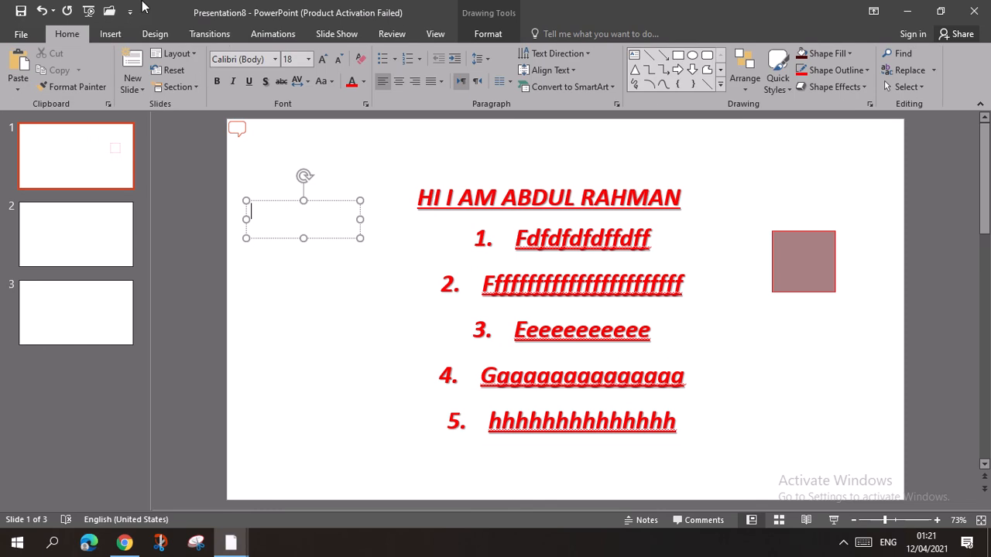
{"action": "left_click", "coordinate": [110, 34]}
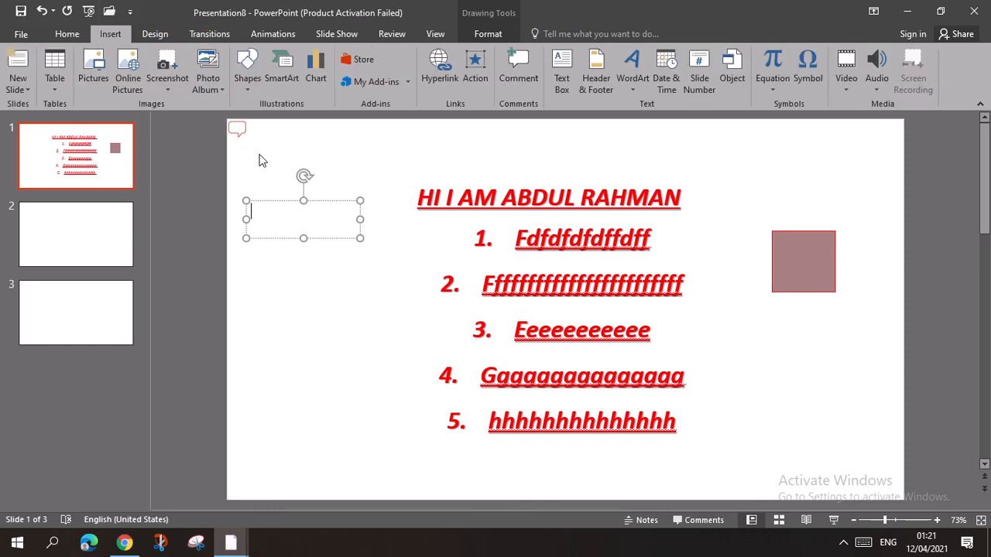
{"action": "left_click", "coordinate": [312, 203]}
{"action": "key", "text": "Delete"}
View the WordArt styles and the date and time settings without applying any.
{"action": "left_click", "coordinate": [638, 87]}
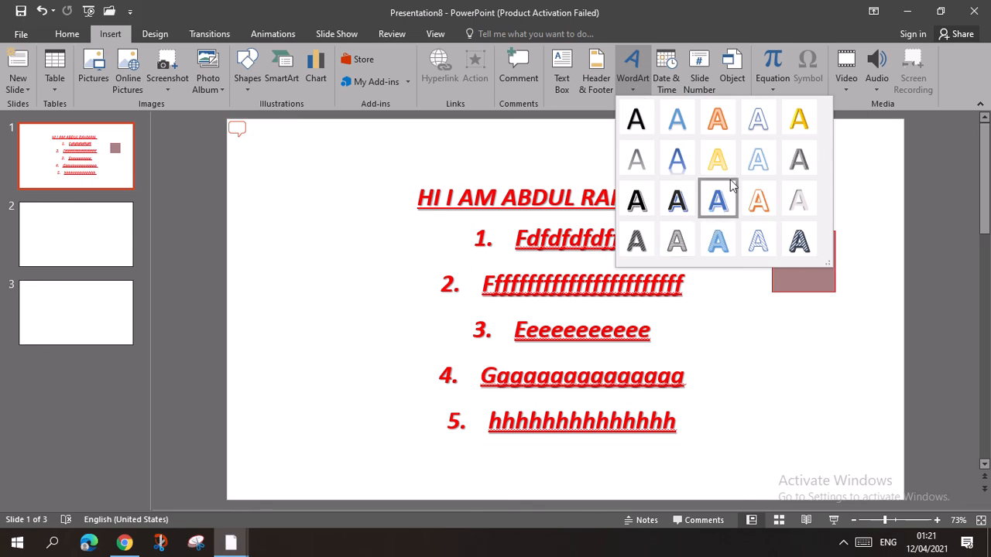
{"action": "left_click", "coordinate": [887, 196]}
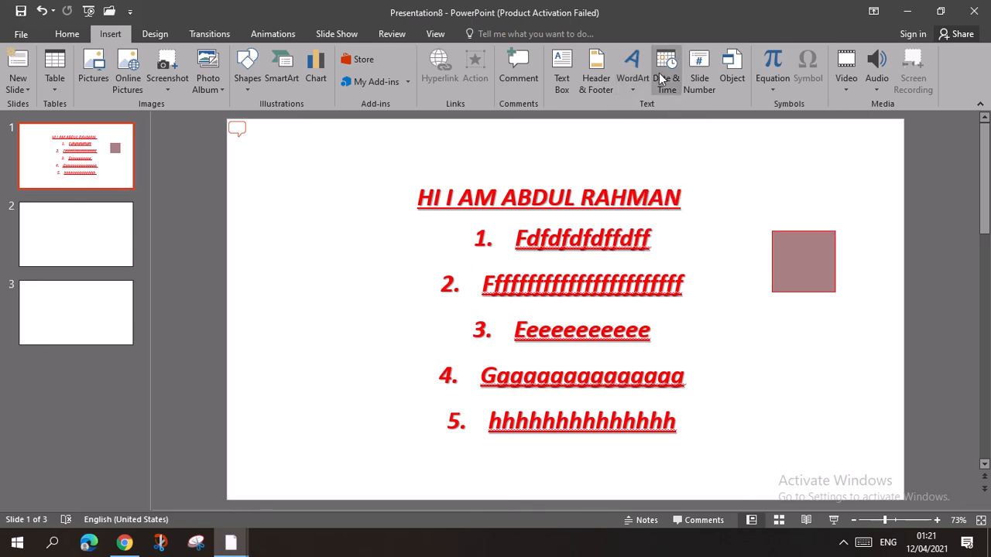
{"action": "left_click", "coordinate": [655, 91]}
{"action": "left_click", "coordinate": [706, 126]}
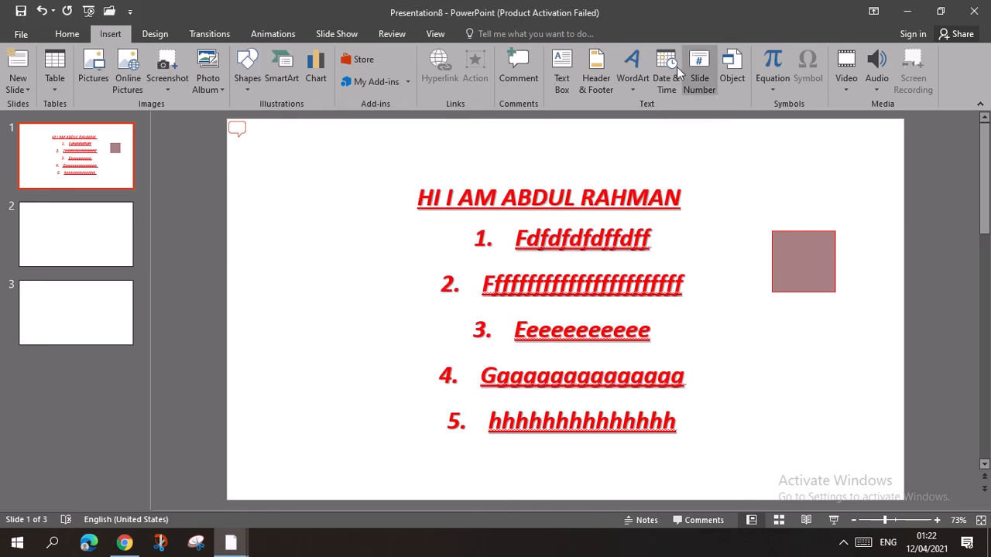
Start inserting an online video on the first slide.
{"action": "left_click", "coordinate": [850, 87]}
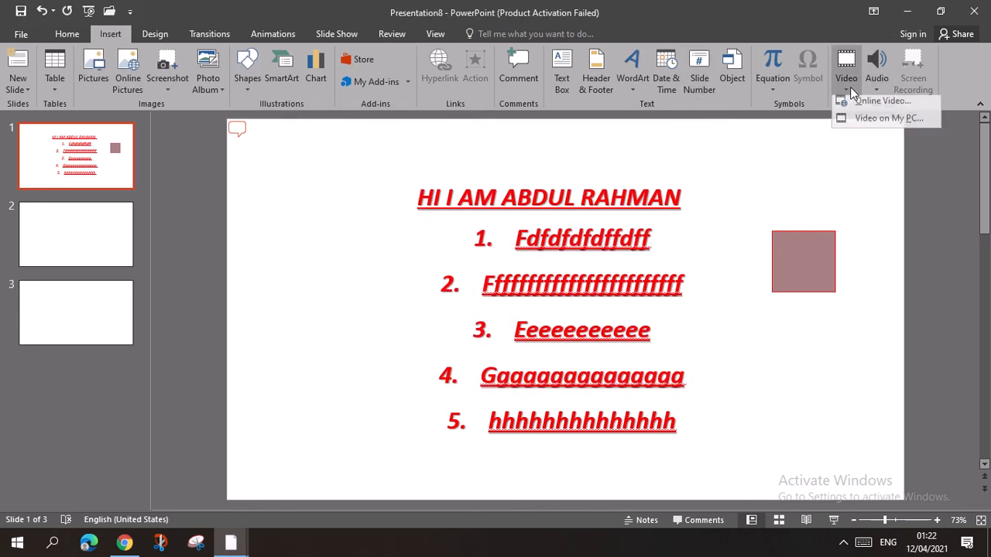
{"action": "left_click", "coordinate": [918, 110]}
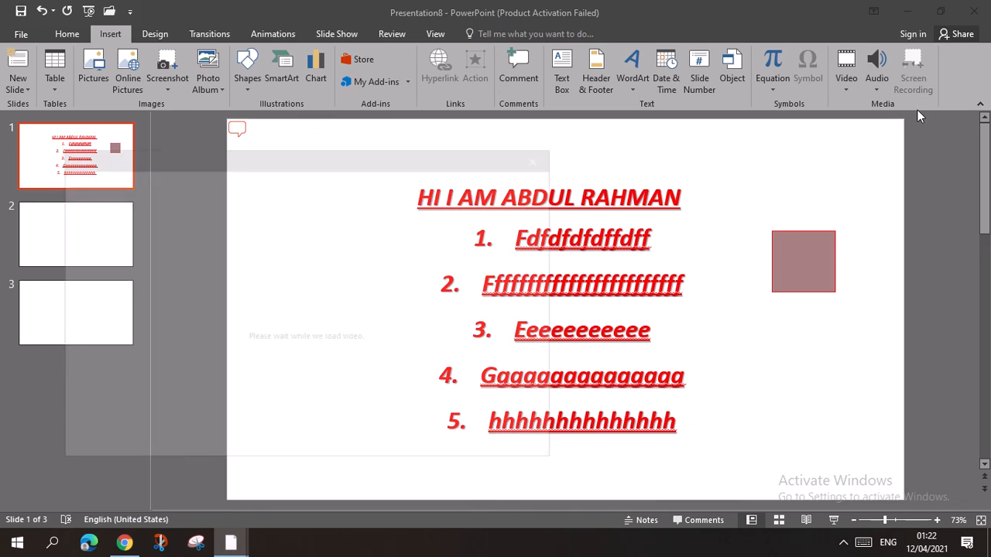